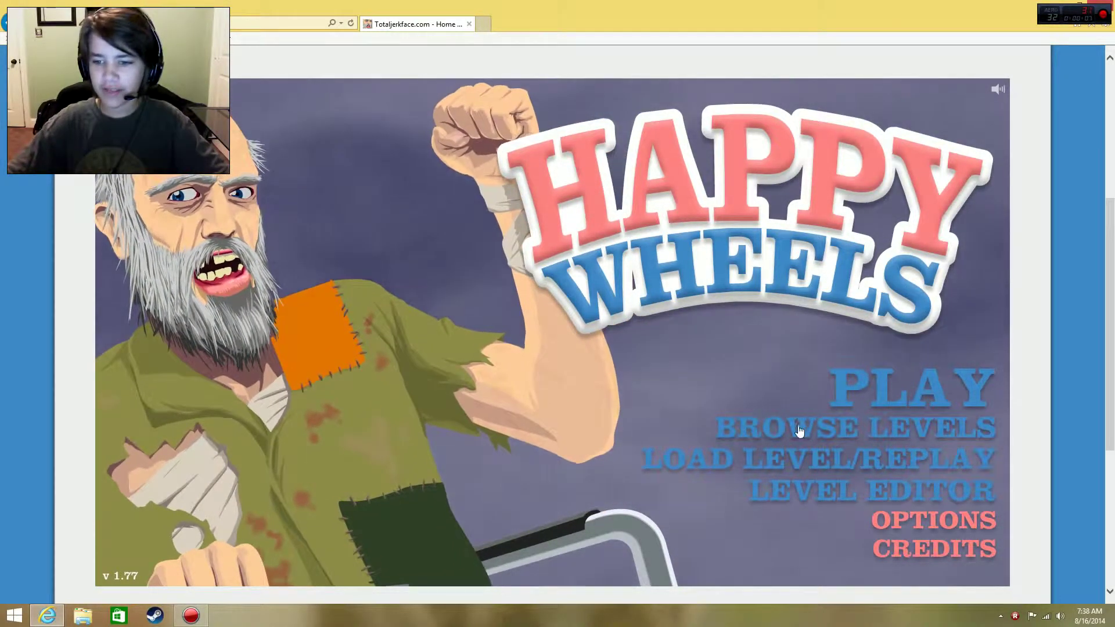
Pick Epic Sword Throw from the user-submitted level browser and launch it.
{"action": "left_click", "coordinate": [853, 428]}
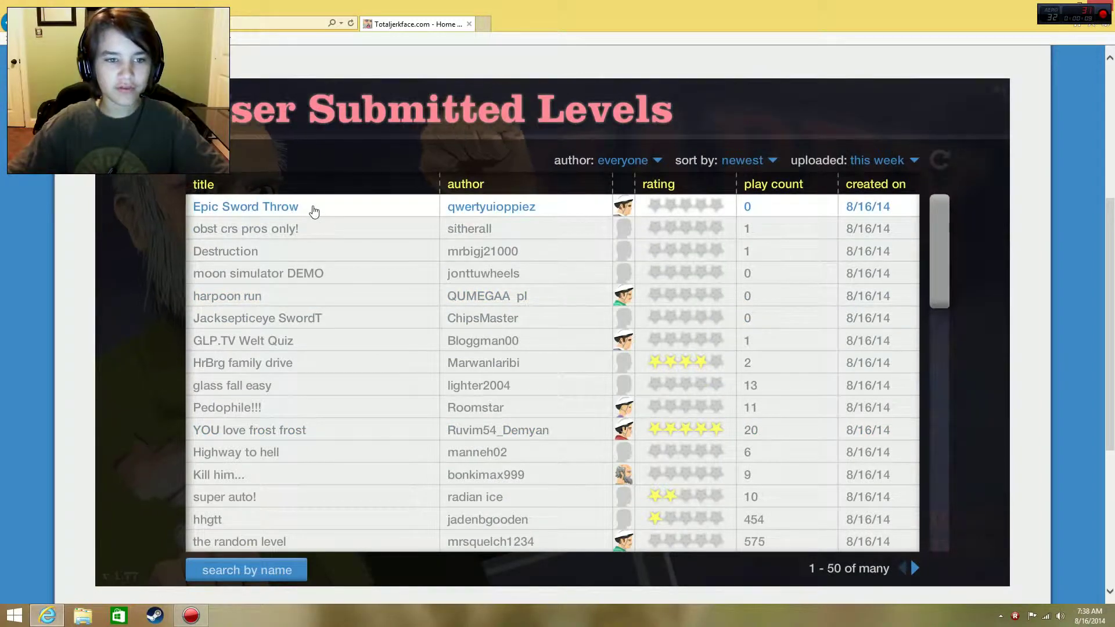
{"action": "left_click", "coordinate": [345, 211]}
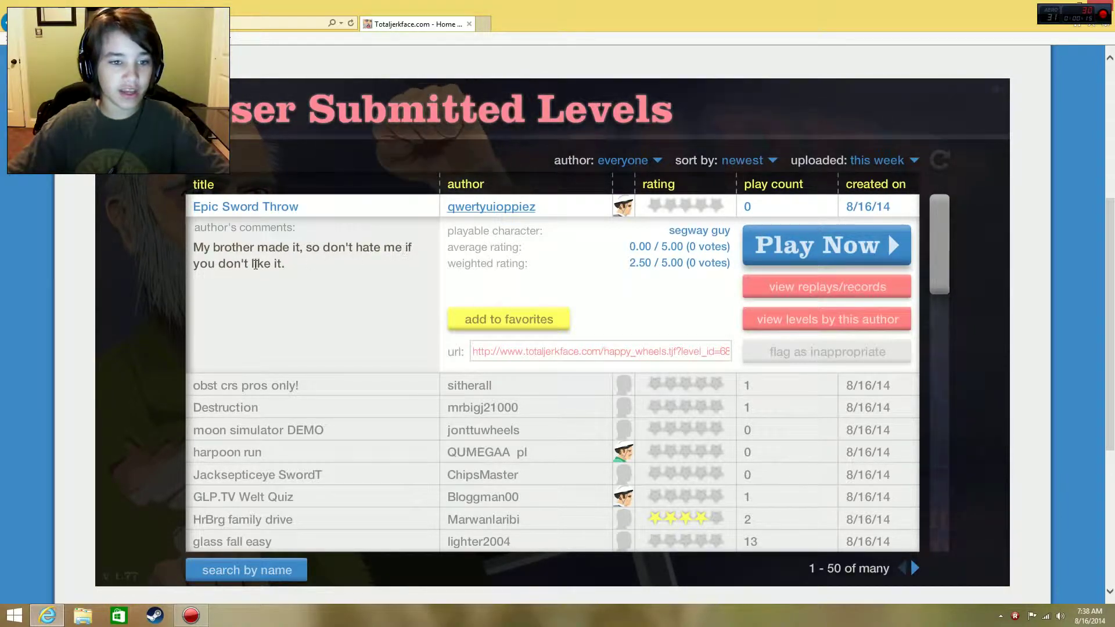
{"action": "left_click", "coordinate": [802, 244]}
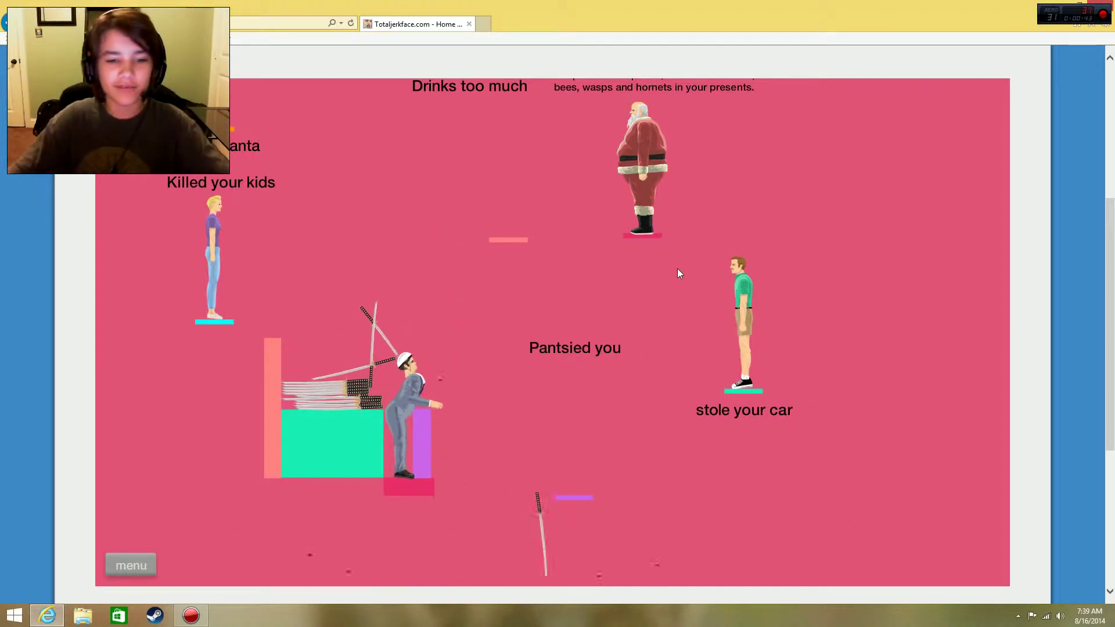
Restart Epic Sword Throw from the pause menu and keep throwing swords.
{"action": "key", "text": "Escape"}
{"action": "left_click", "coordinate": [567, 297]}
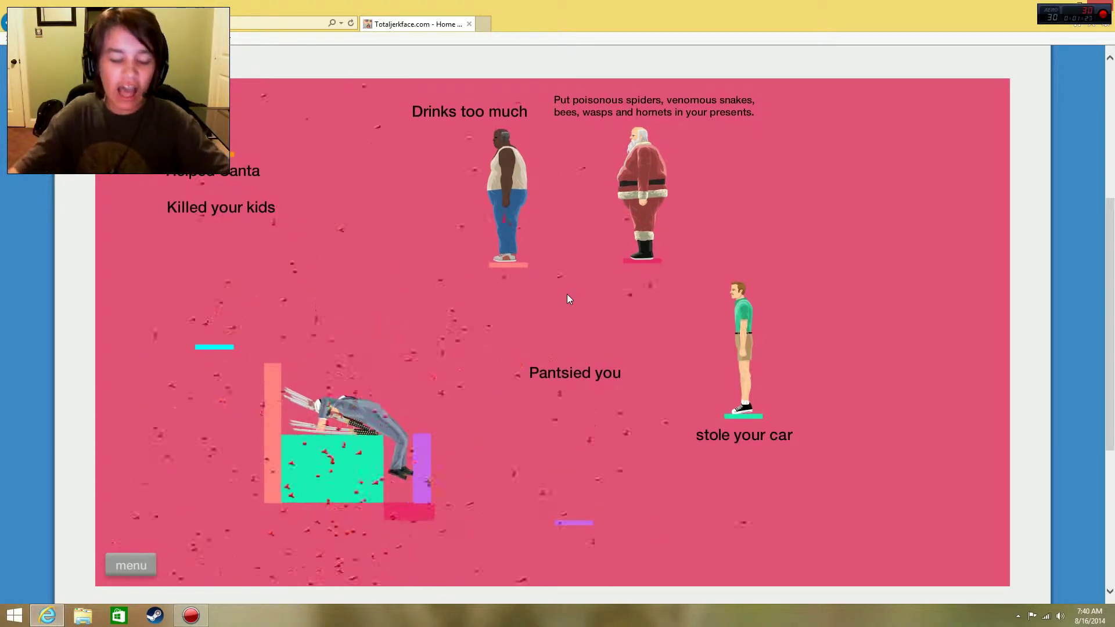
Exit Epic Sword Throw to the browser and launch obst crs pros only!
{"action": "key", "text": "Escape"}
{"action": "left_click", "coordinate": [552, 454]}
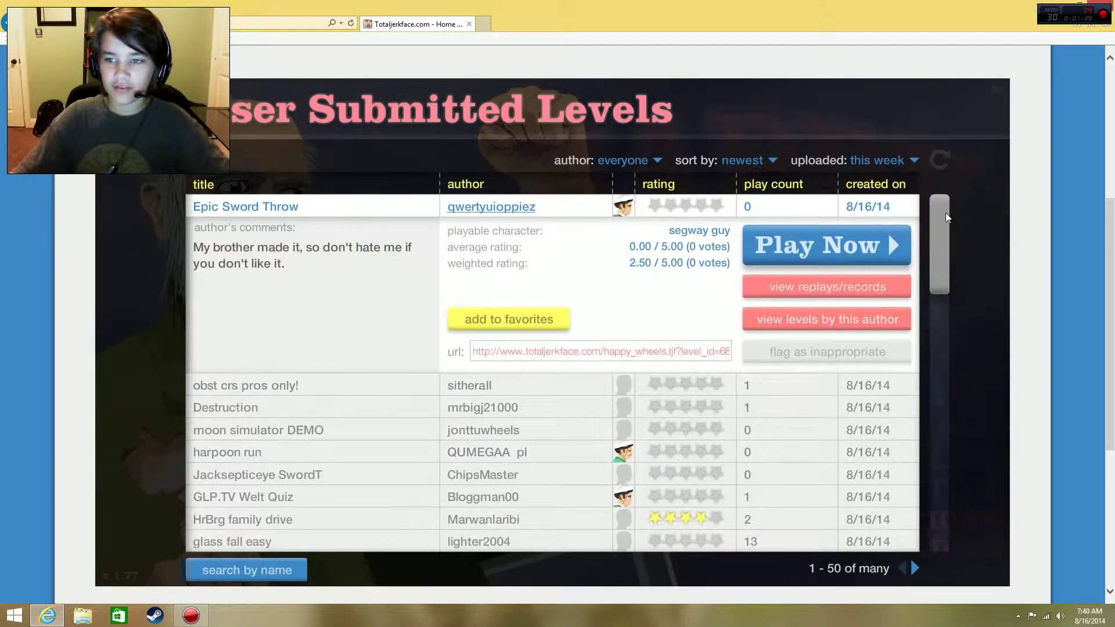
{"action": "left_click_drag", "start_coordinate": [944, 223], "coordinate": [938, 267]}
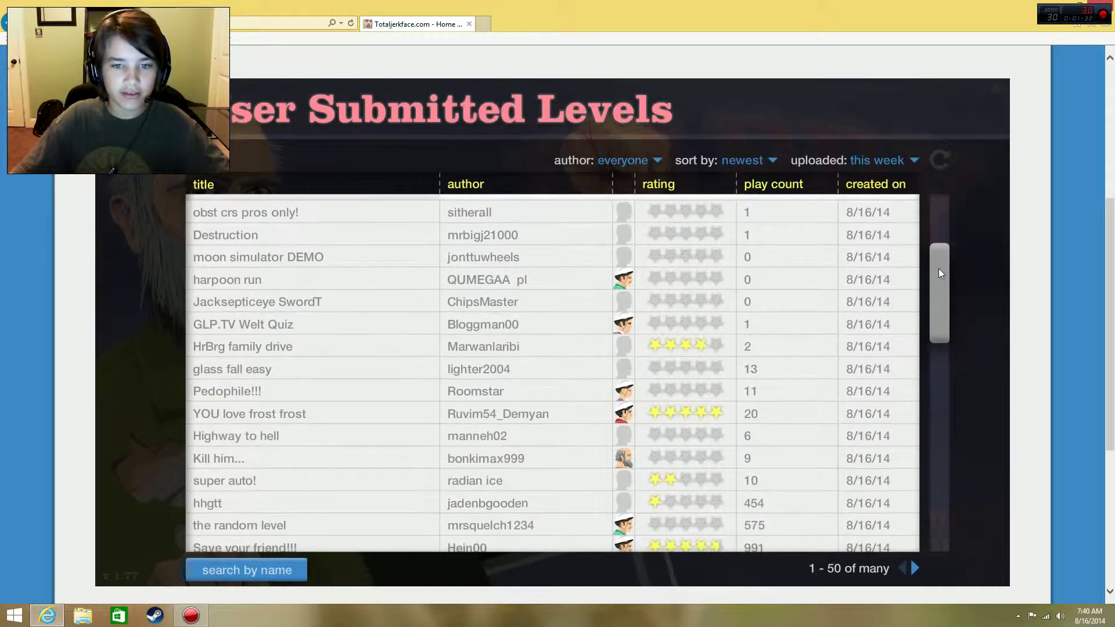
{"action": "left_click", "coordinate": [538, 217]}
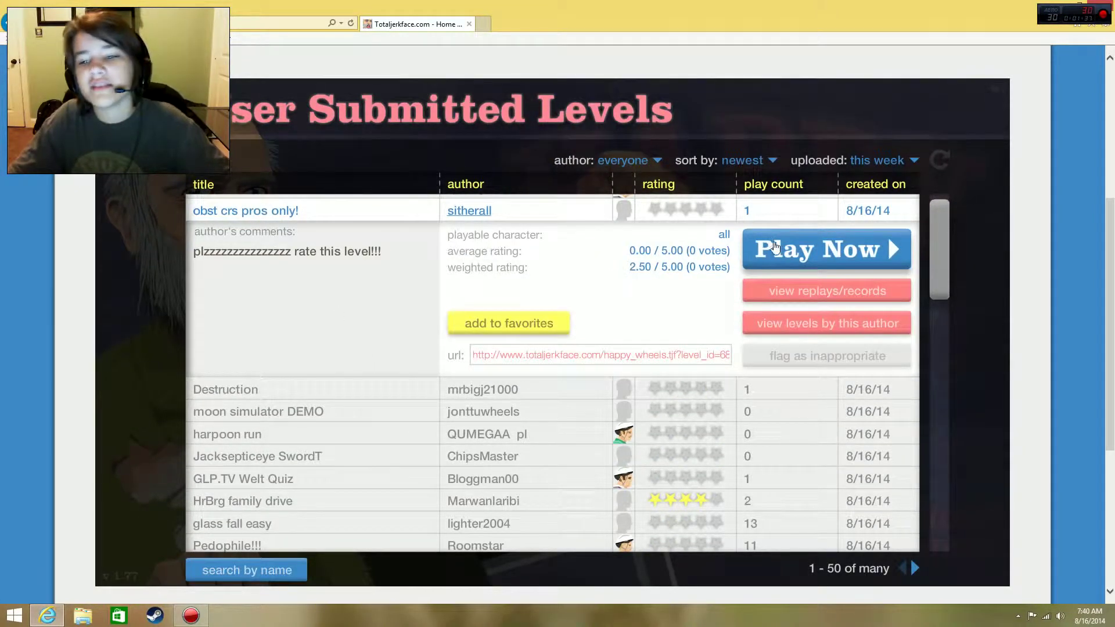
{"action": "left_click", "coordinate": [826, 251]}
Preview the mine-cart and wheelchair characters, then pick bicycle dad.
{"action": "left_click", "coordinate": [689, 287]}
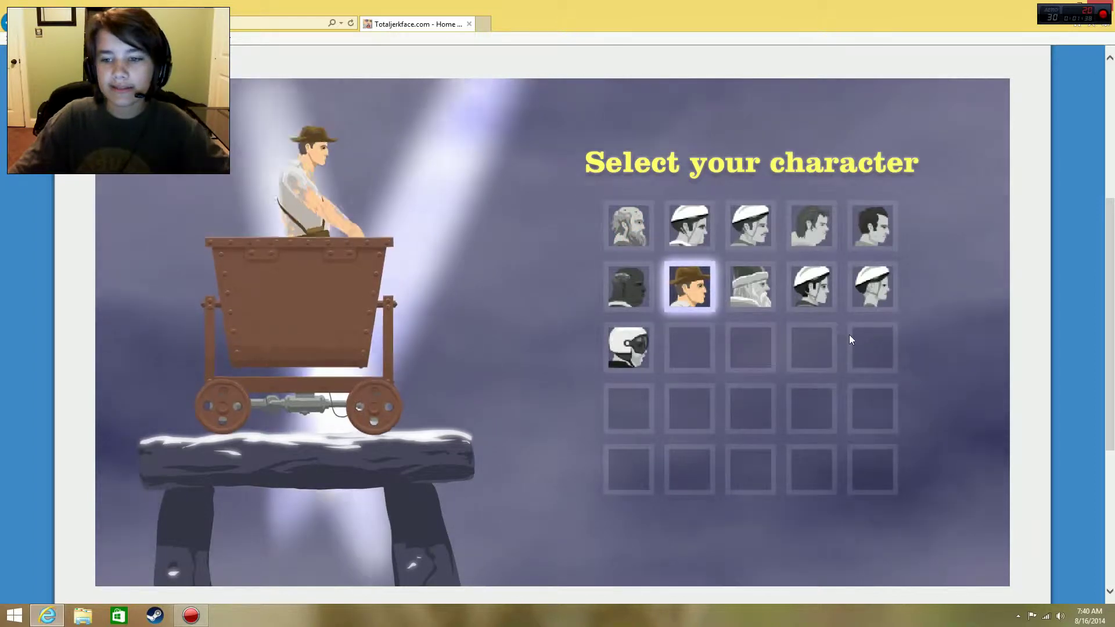
{"action": "left_click", "coordinate": [628, 347]}
{"action": "left_click", "coordinate": [629, 225]}
{"action": "left_click", "coordinate": [750, 226]}
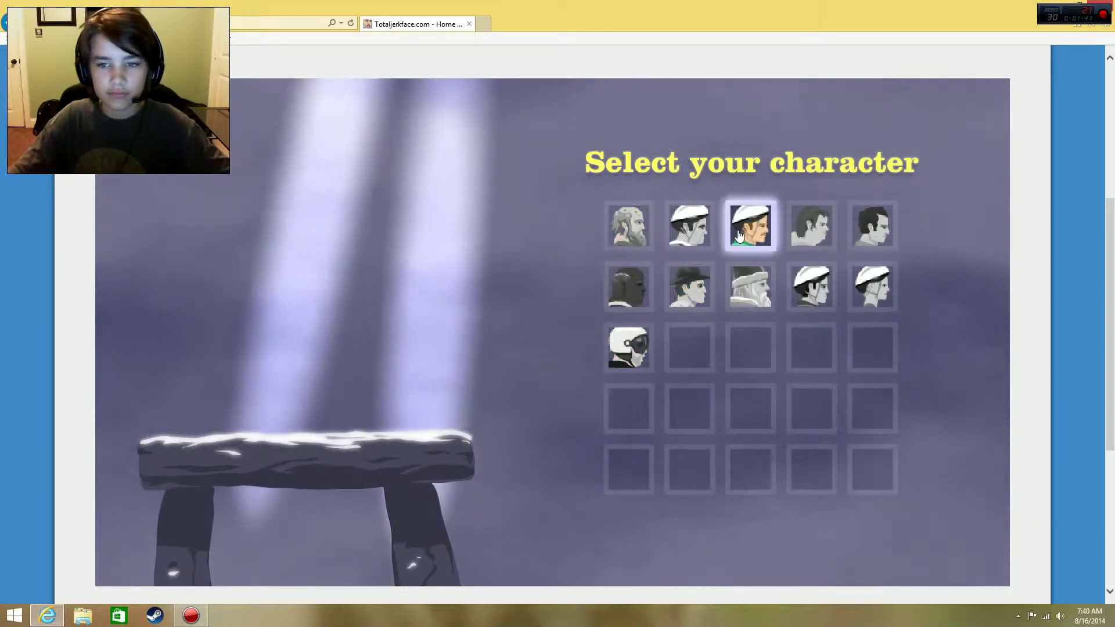
Ride bicycle dad across the platform past the blue circles until crashing.
{"action": "left_click", "coordinate": [746, 234]}
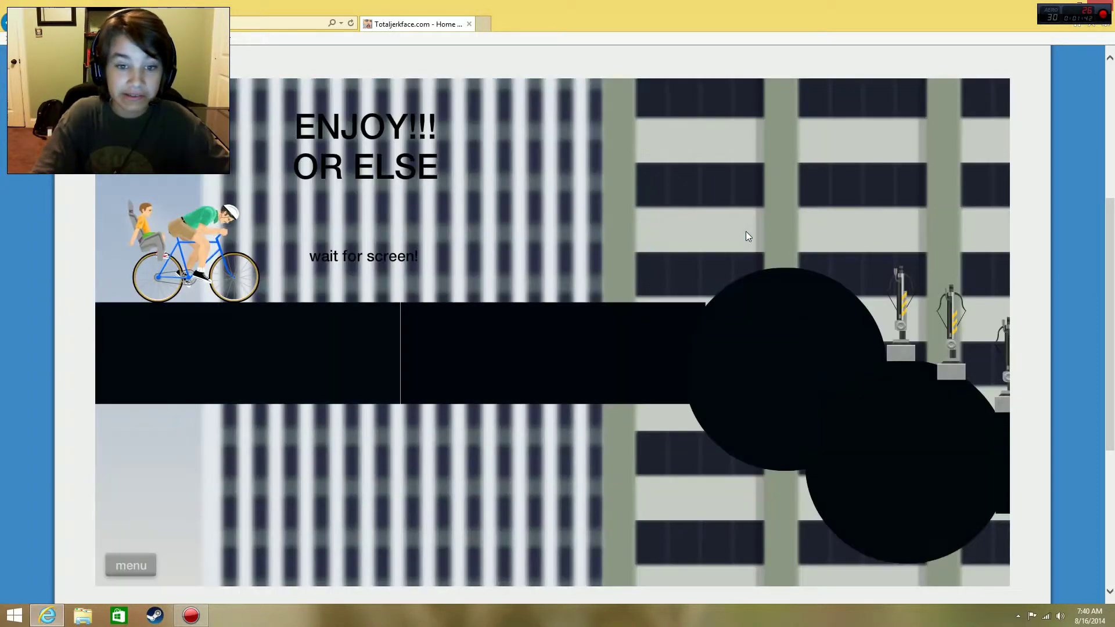
{"action": "key", "text": "Up"}
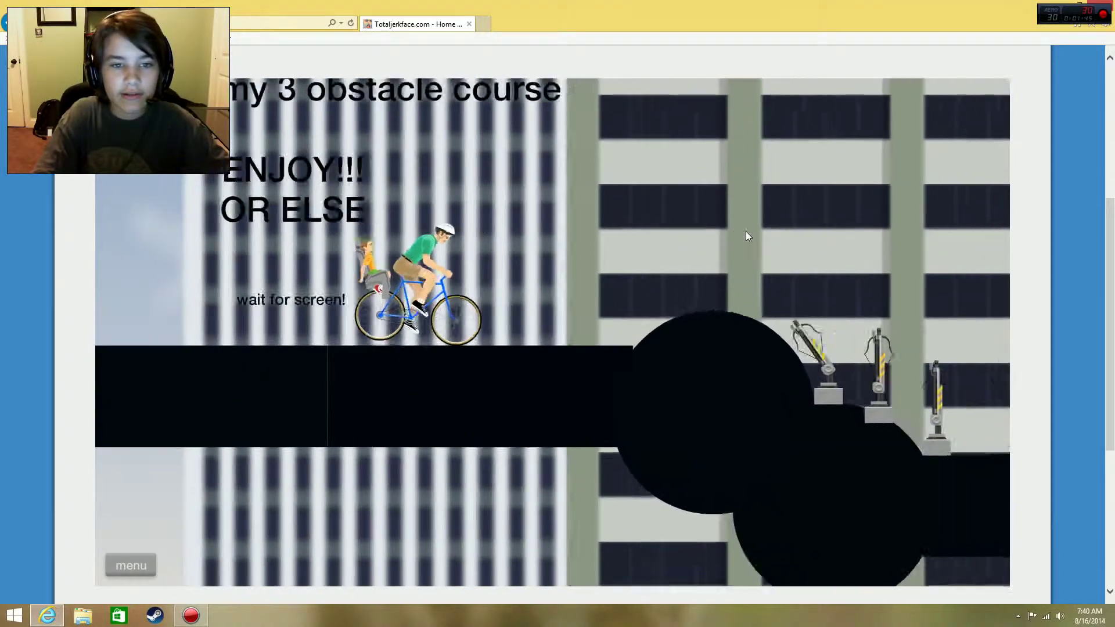
{"action": "key", "text": "Up"}
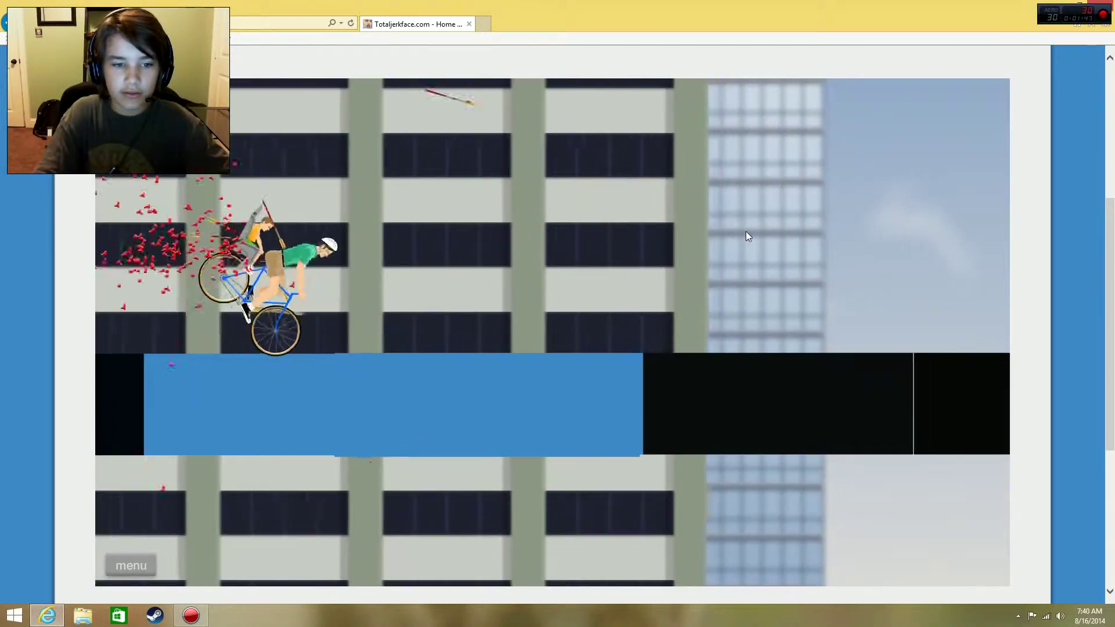
{"action": "key", "text": "Up"}
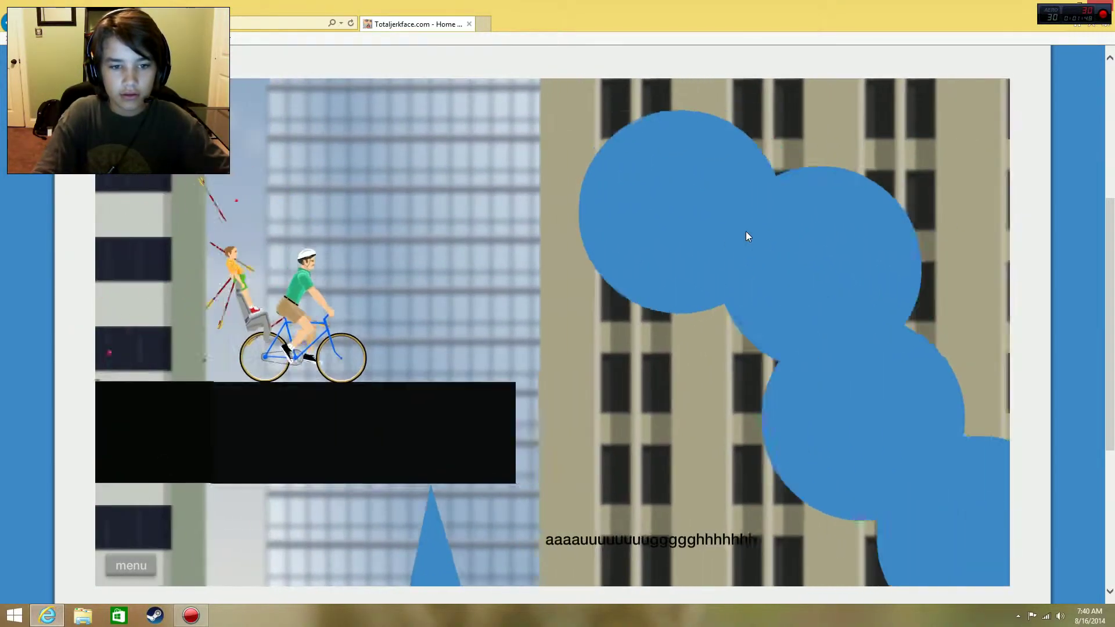
{"action": "key", "text": "Up"}
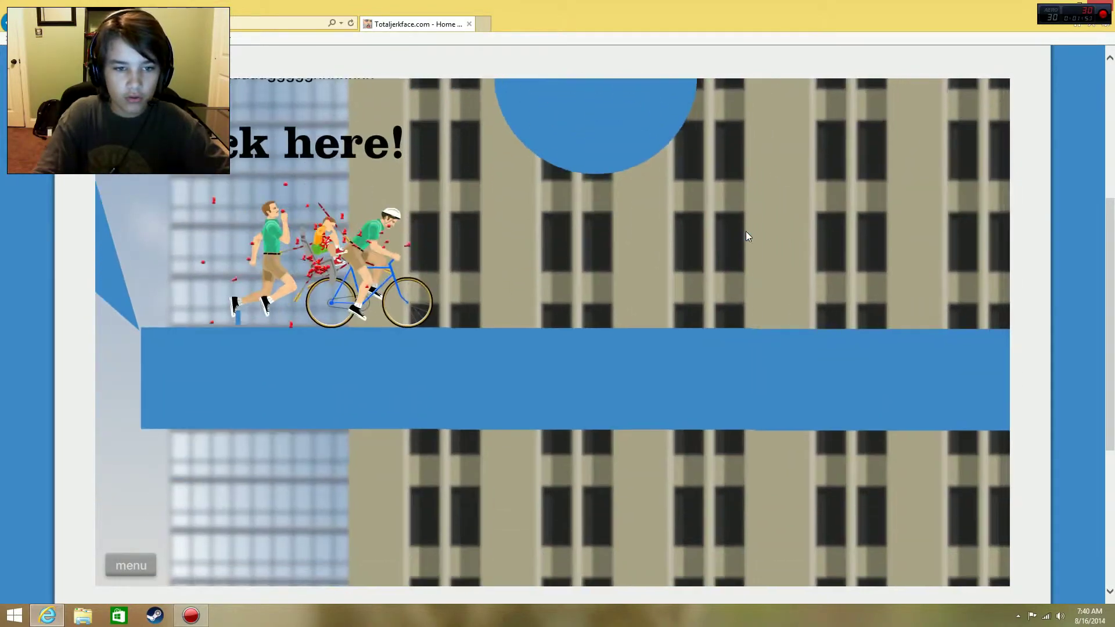
{"action": "key", "text": "Up"}
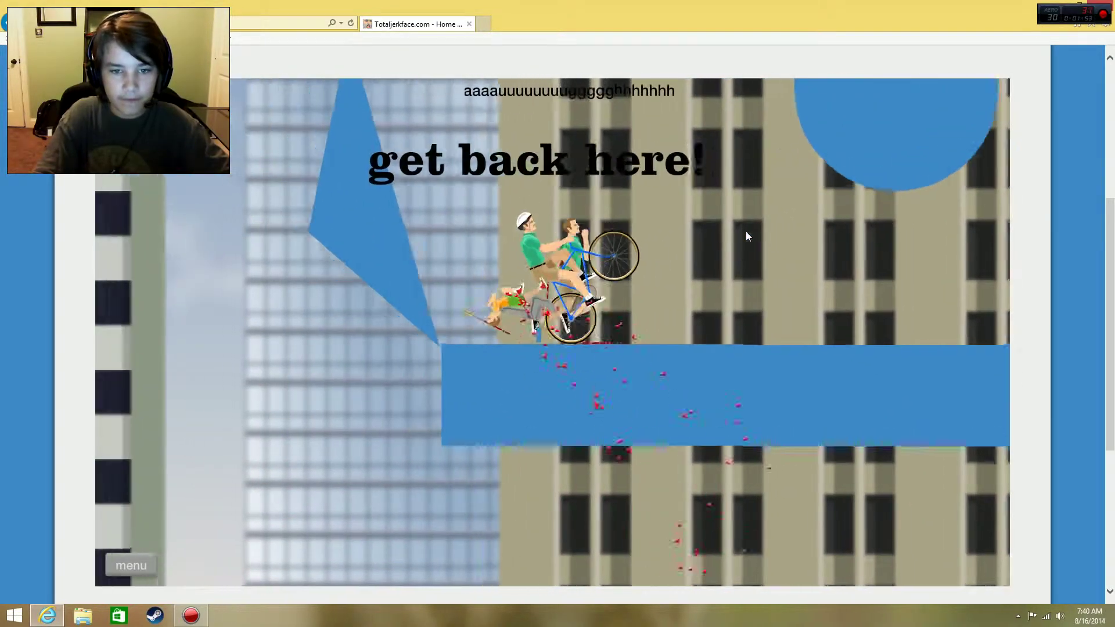
{"action": "key", "text": "Up"}
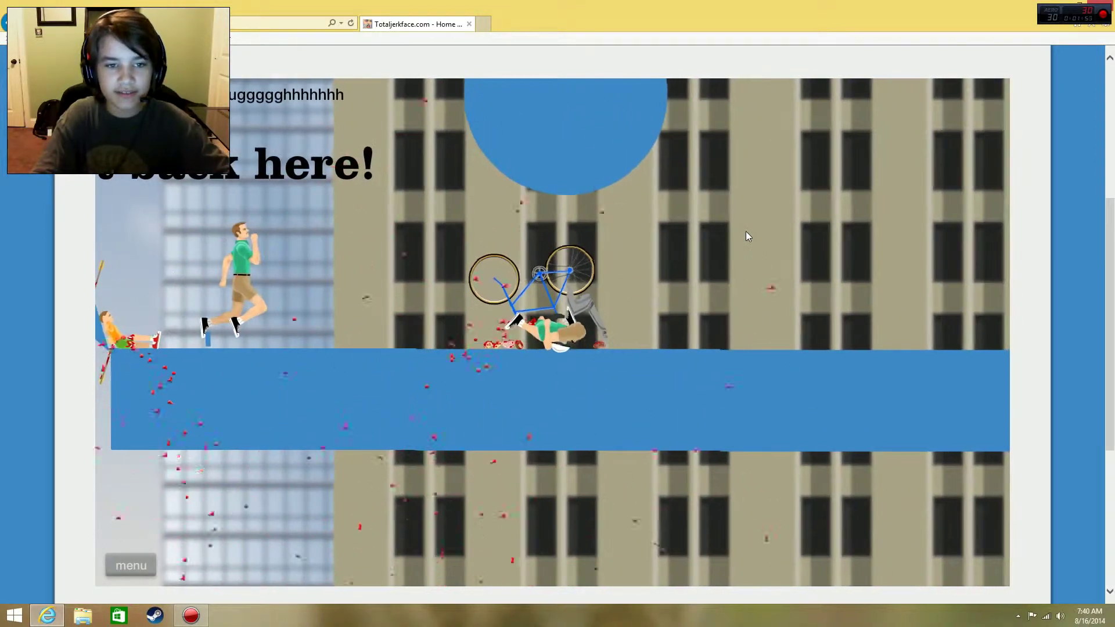
Restart the level and ride past the circles and wrecking ball.
{"action": "key", "text": "Escape"}
{"action": "left_click", "coordinate": [565, 293]}
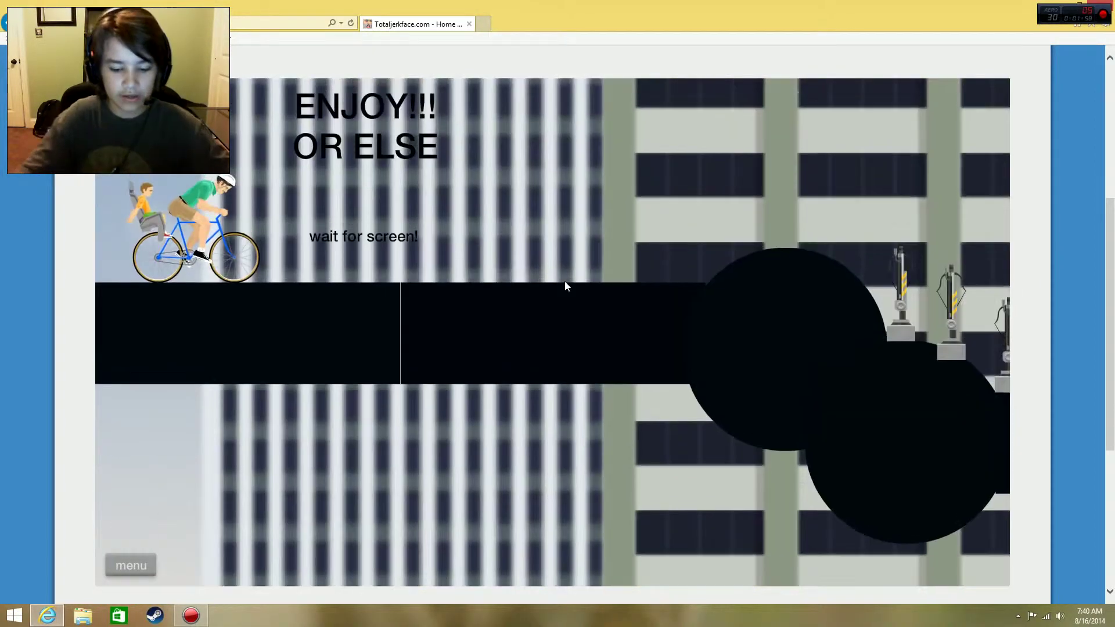
{"action": "key", "text": "Up"}
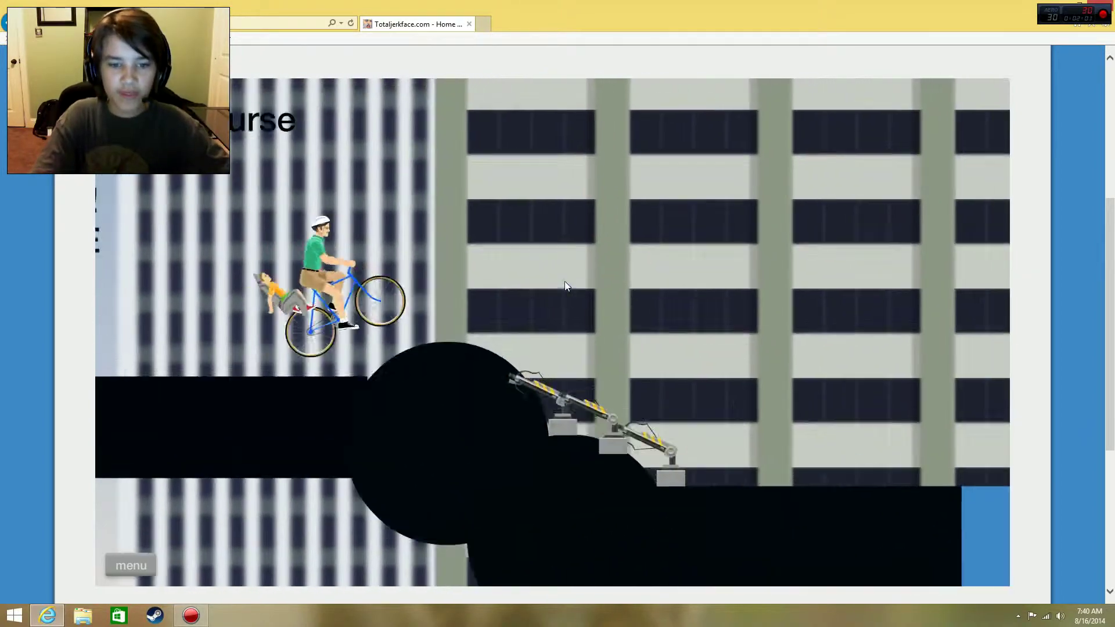
{"action": "key", "text": "Up"}
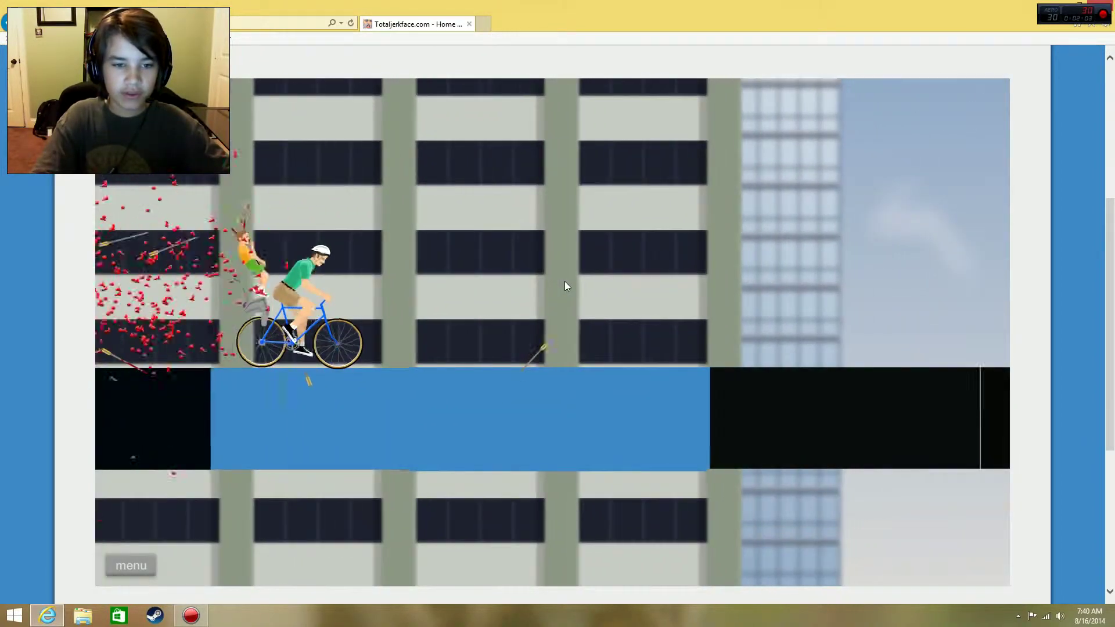
{"action": "key", "text": "Up"}
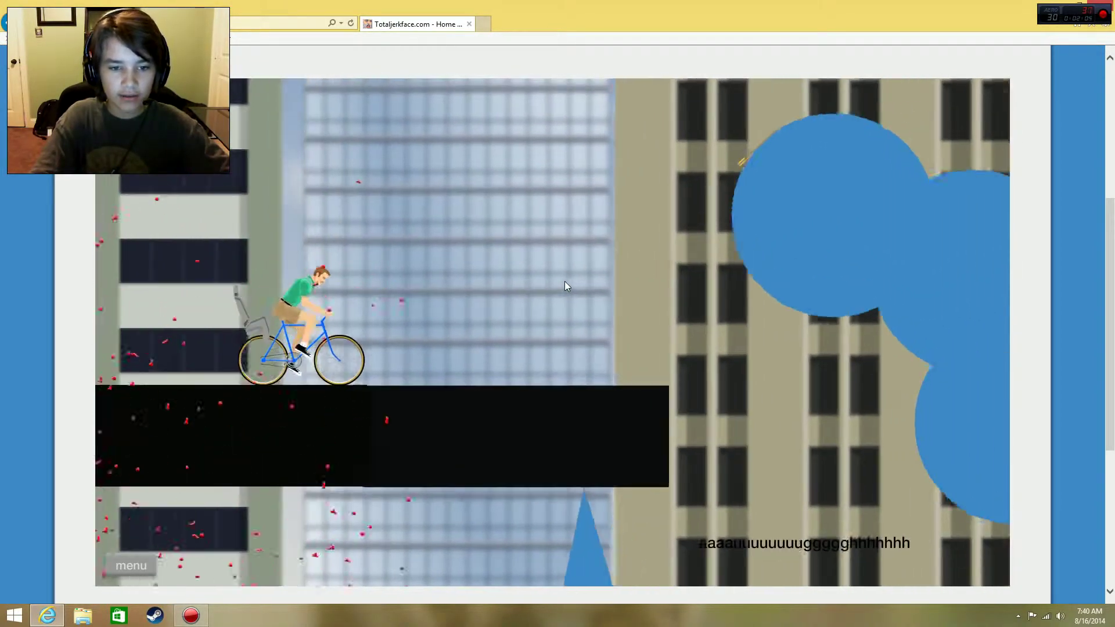
{"action": "key", "text": "Up"}
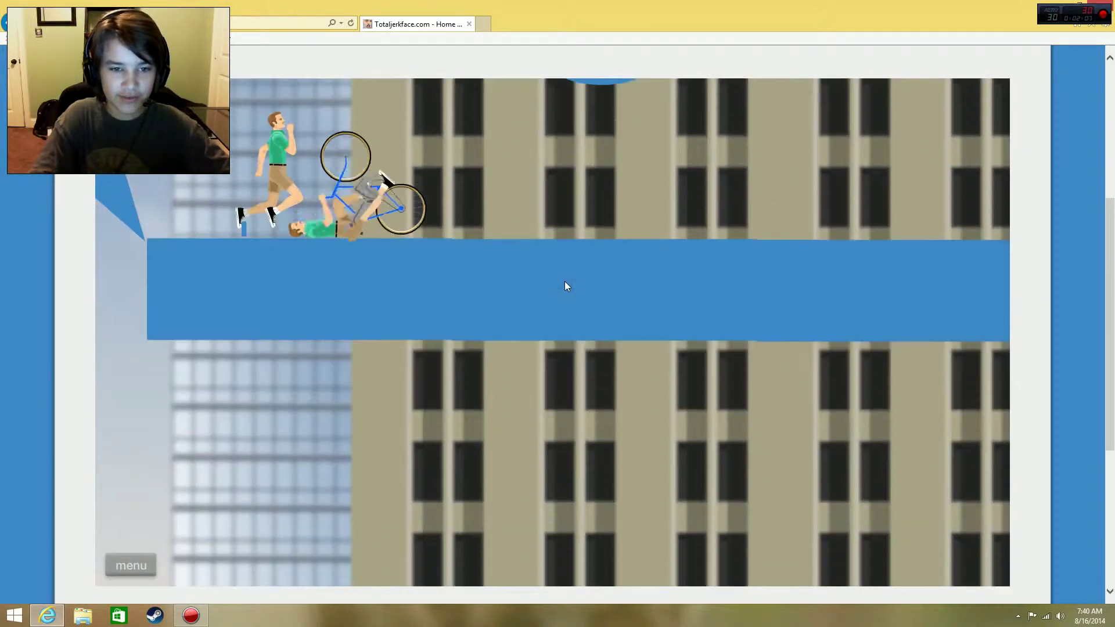
{"action": "key", "text": "Up"}
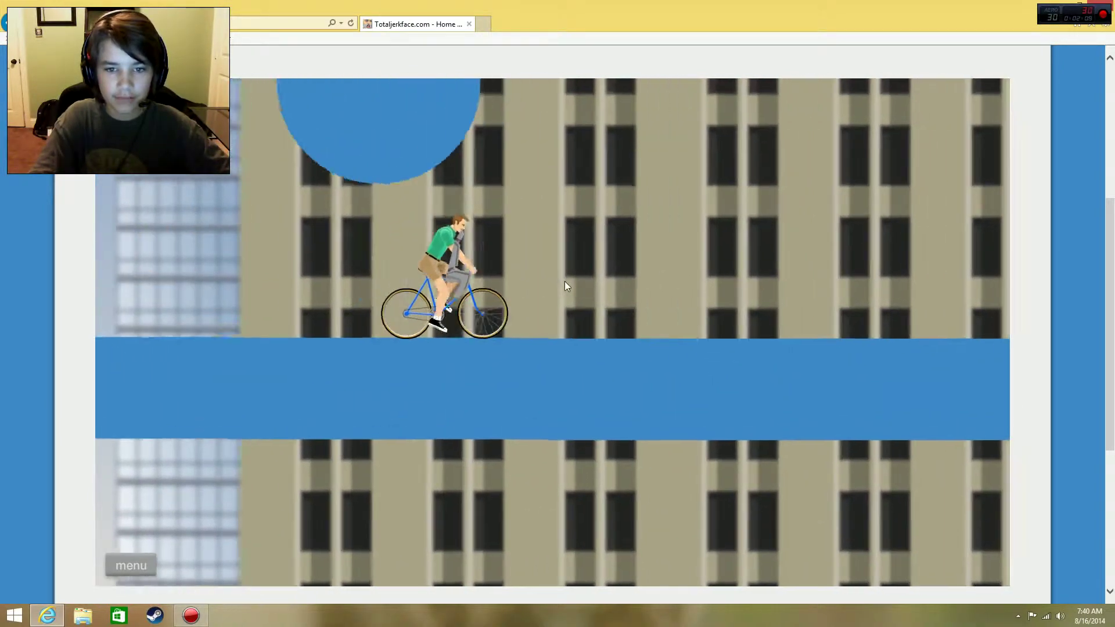
{"action": "key", "text": "Up"}
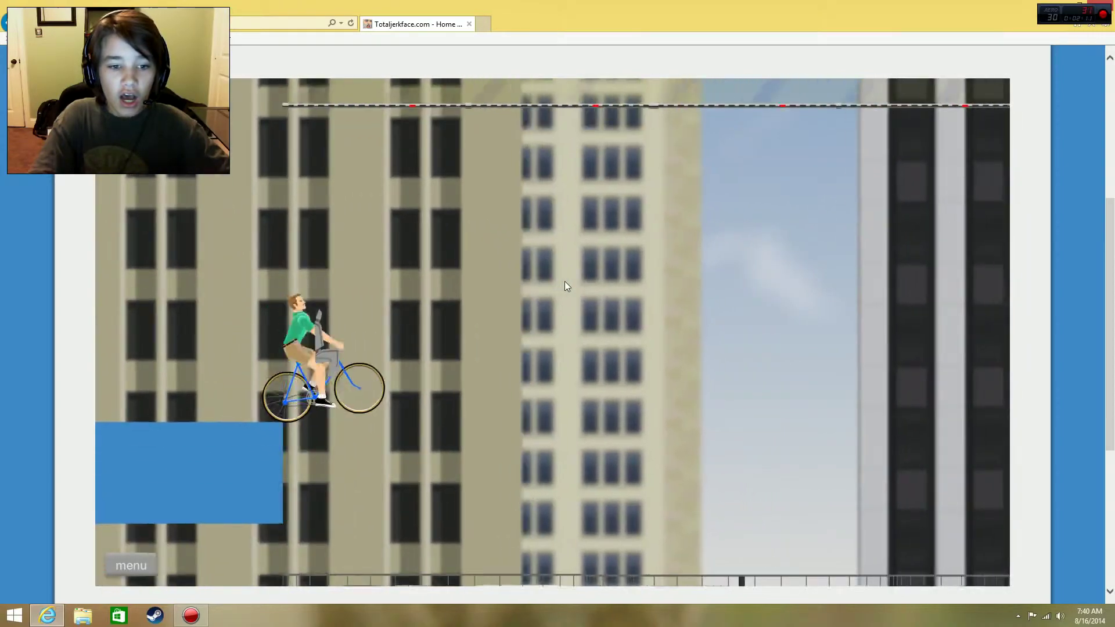
Fly over the vans toward the blue ledge, balancing the tumbling bike.
{"action": "key", "text": "Up"}
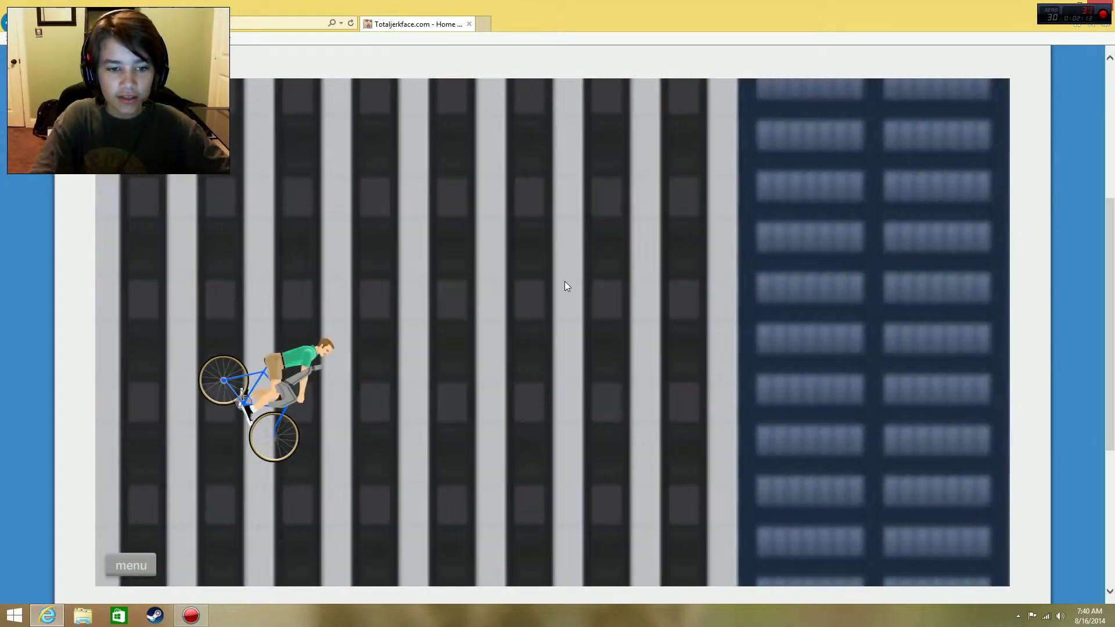
{"action": "key", "text": "Up"}
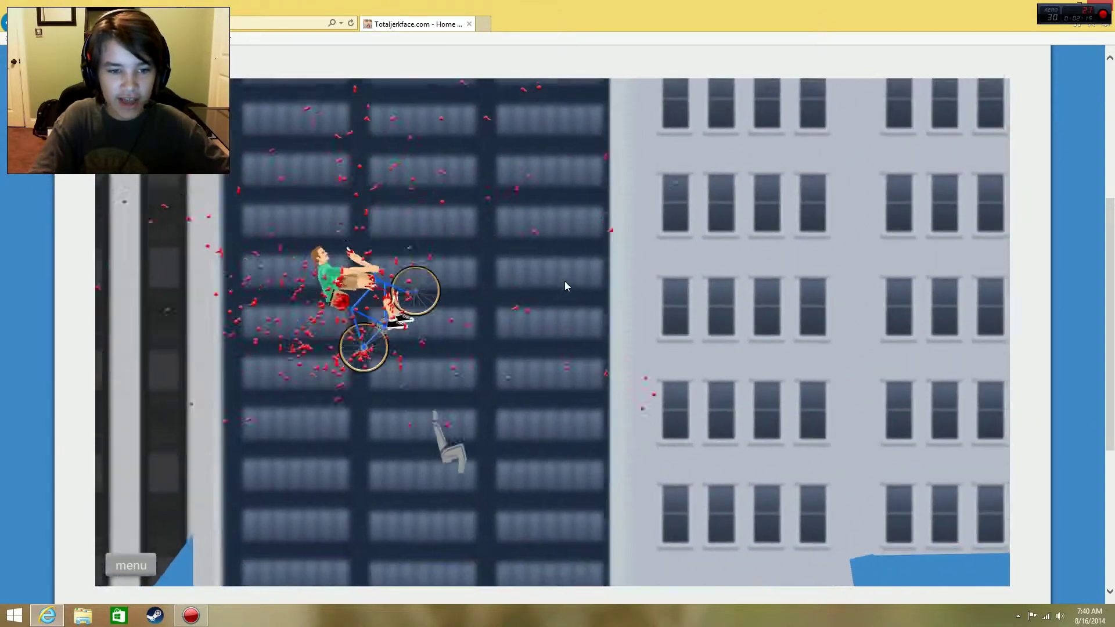
{"action": "key", "text": "Up"}
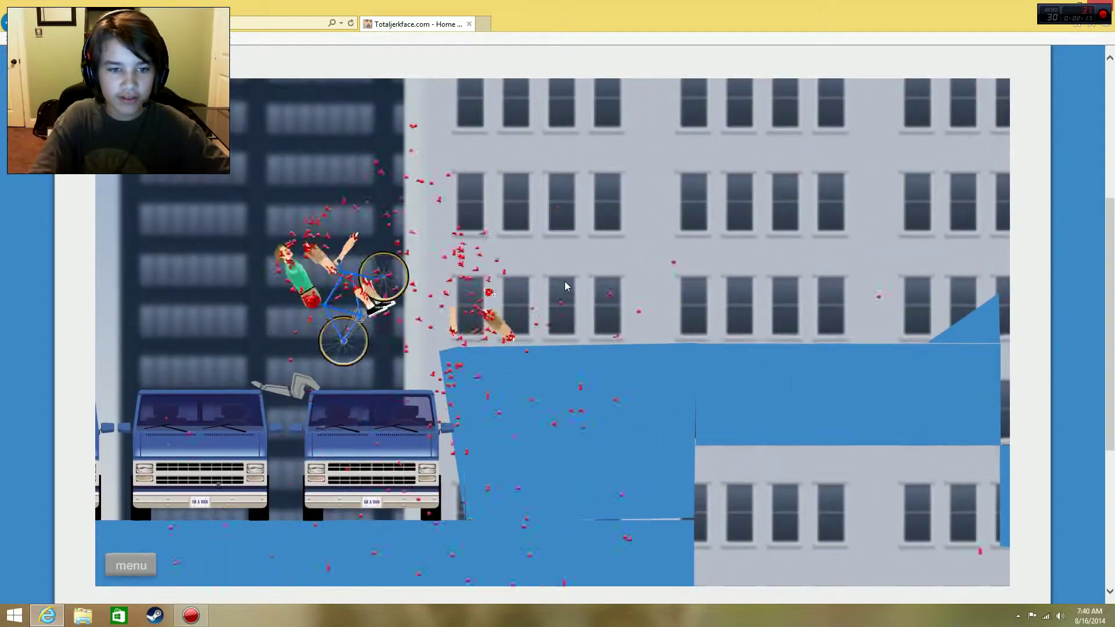
{"action": "key", "text": "Up"}
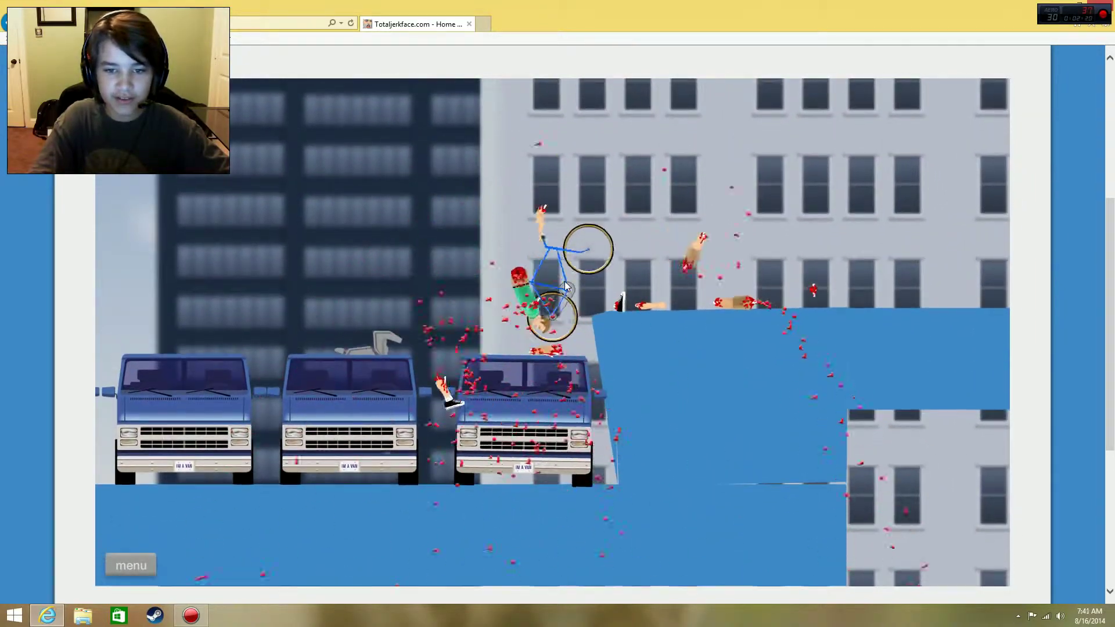
{"action": "key", "text": "Up"}
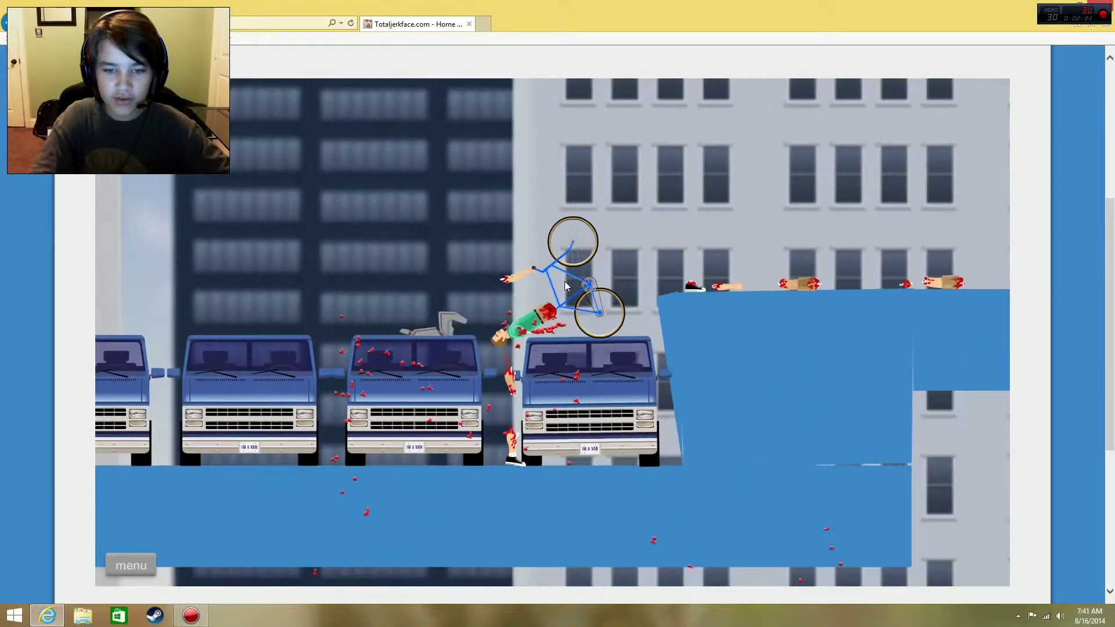
{"action": "key", "text": "Up"}
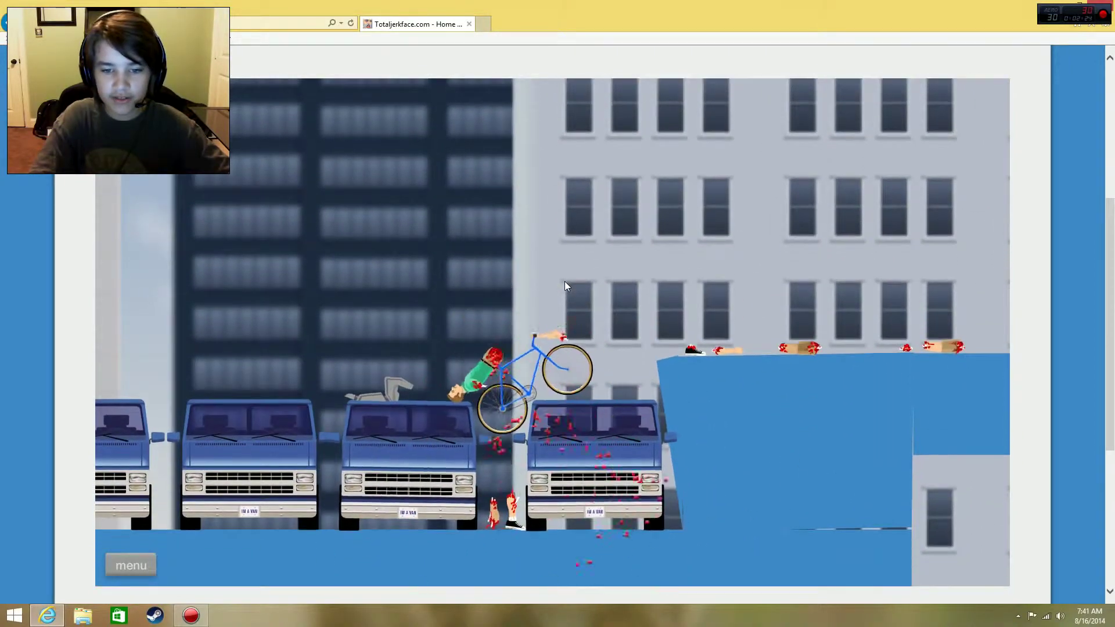
{"action": "key", "text": "Up"}
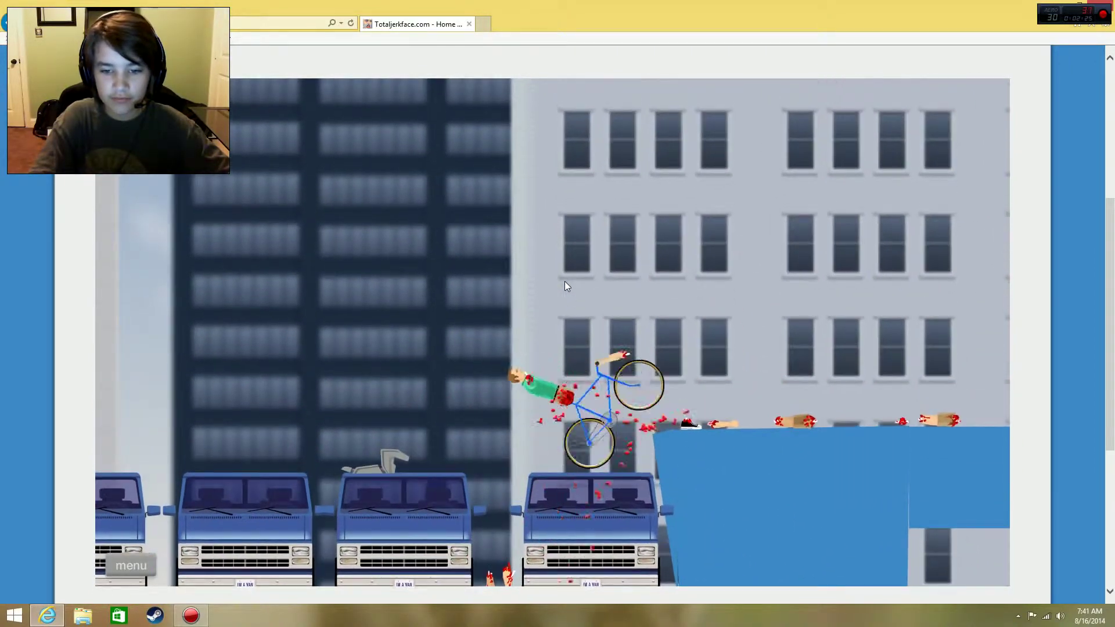
{"action": "key", "text": "Up"}
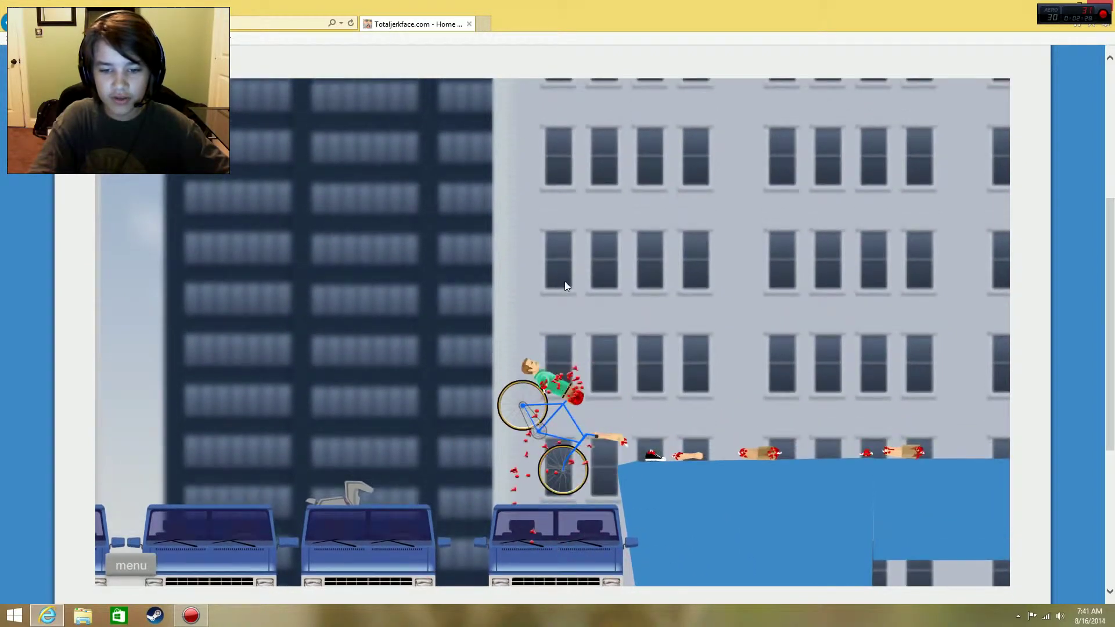
Back off the van roof, climb onto the ledge, and pause after crashing.
{"action": "key", "text": "Left"}
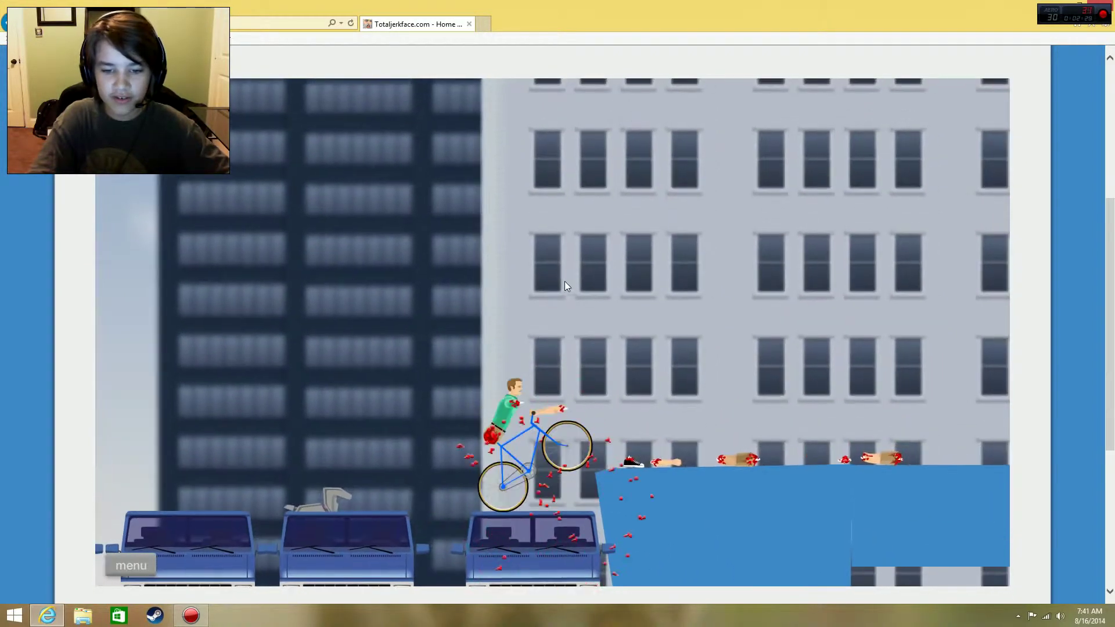
{"action": "key", "text": "Up"}
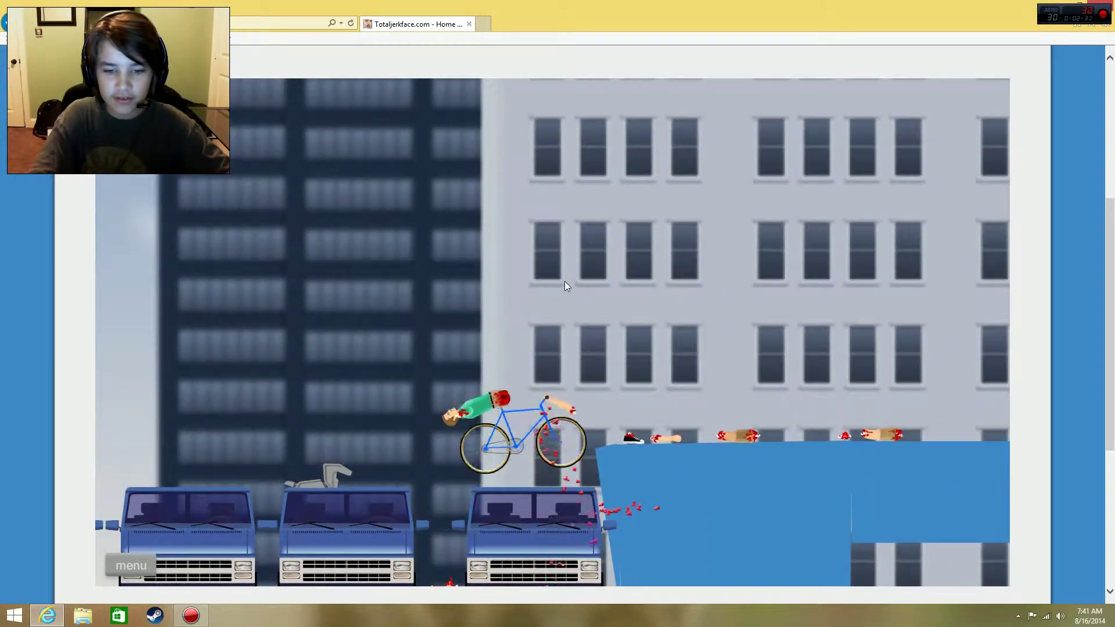
{"action": "key", "text": "Up"}
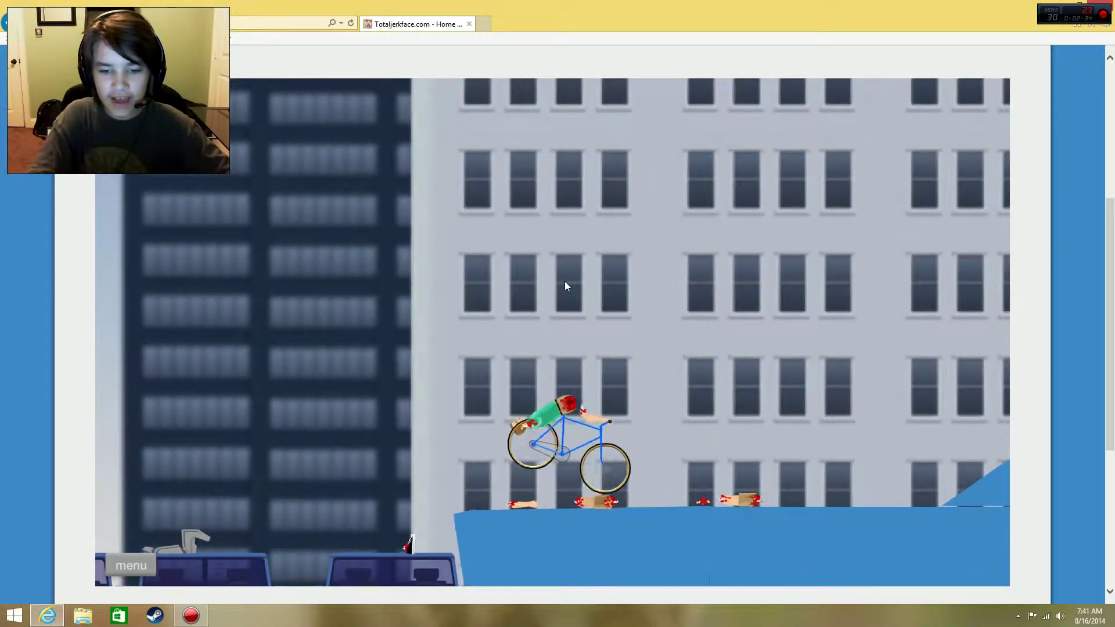
{"action": "key", "text": "Up"}
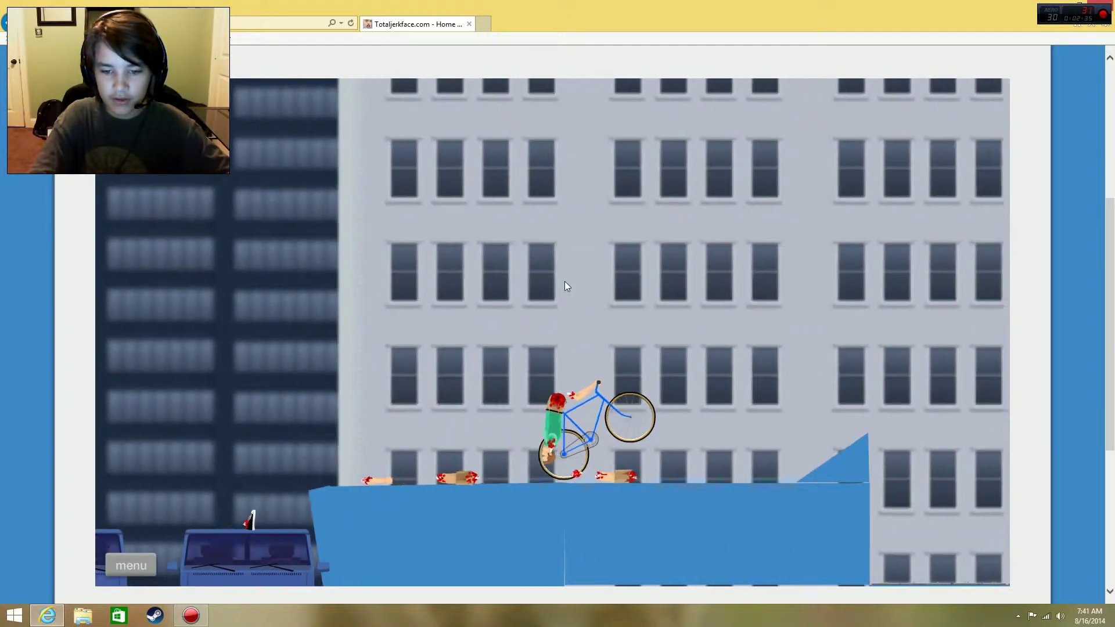
{"action": "key", "text": "Up"}
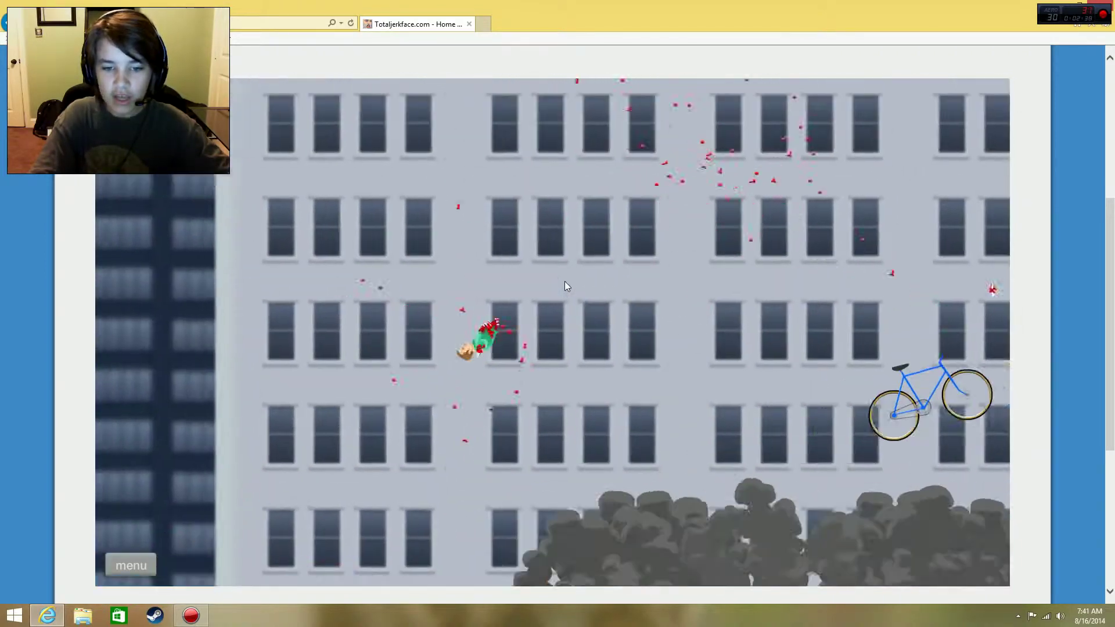
{"action": "key", "text": "Escape"}
Launch Destruction with the scooter character, then pause it after the blast.
{"action": "key", "text": "m"}
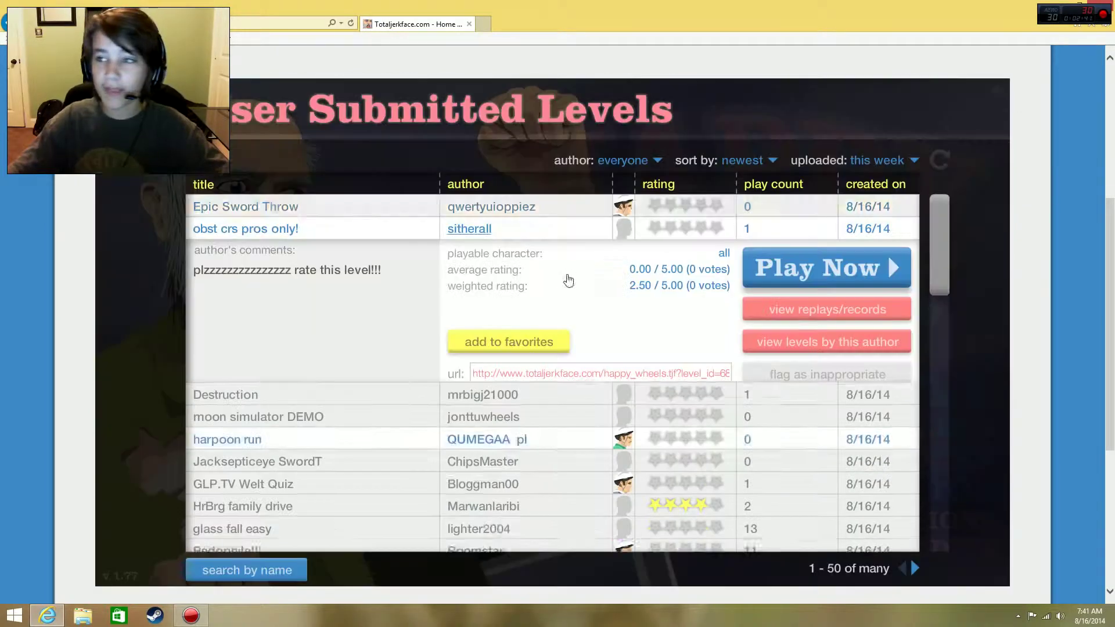
{"action": "left_click_drag", "start_coordinate": [945, 212], "coordinate": [943, 268]}
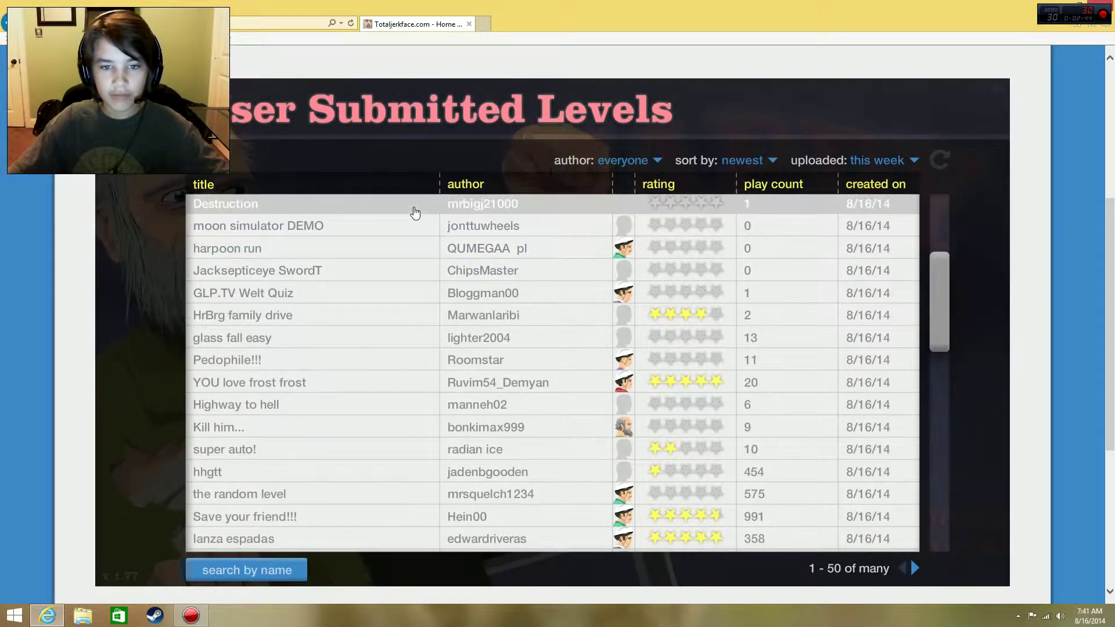
{"action": "left_click", "coordinate": [413, 206]}
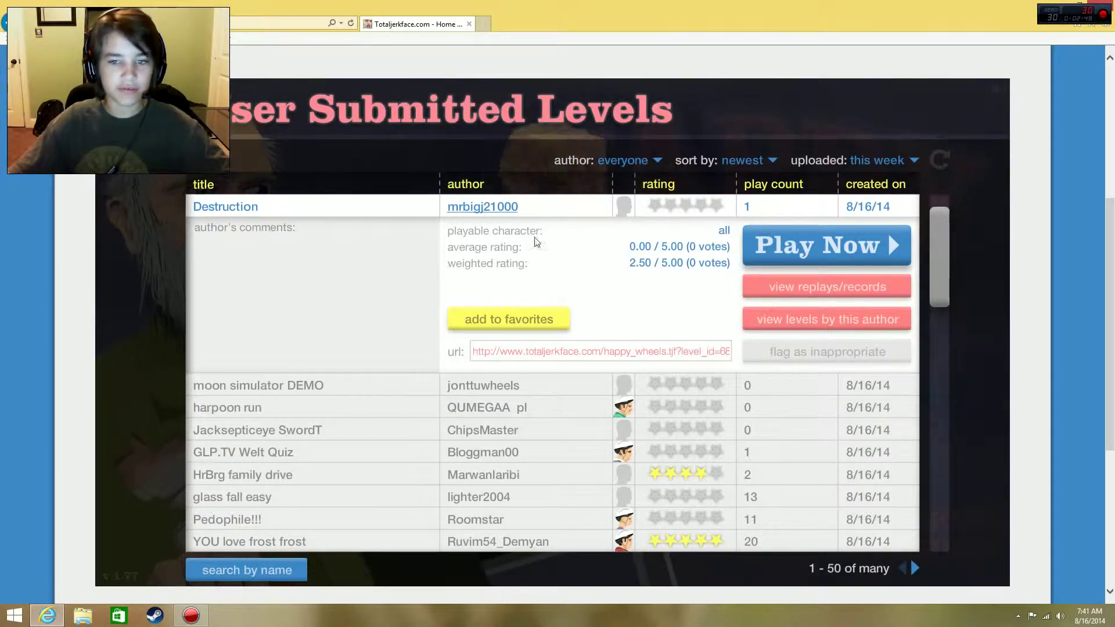
{"action": "left_click", "coordinate": [826, 245]}
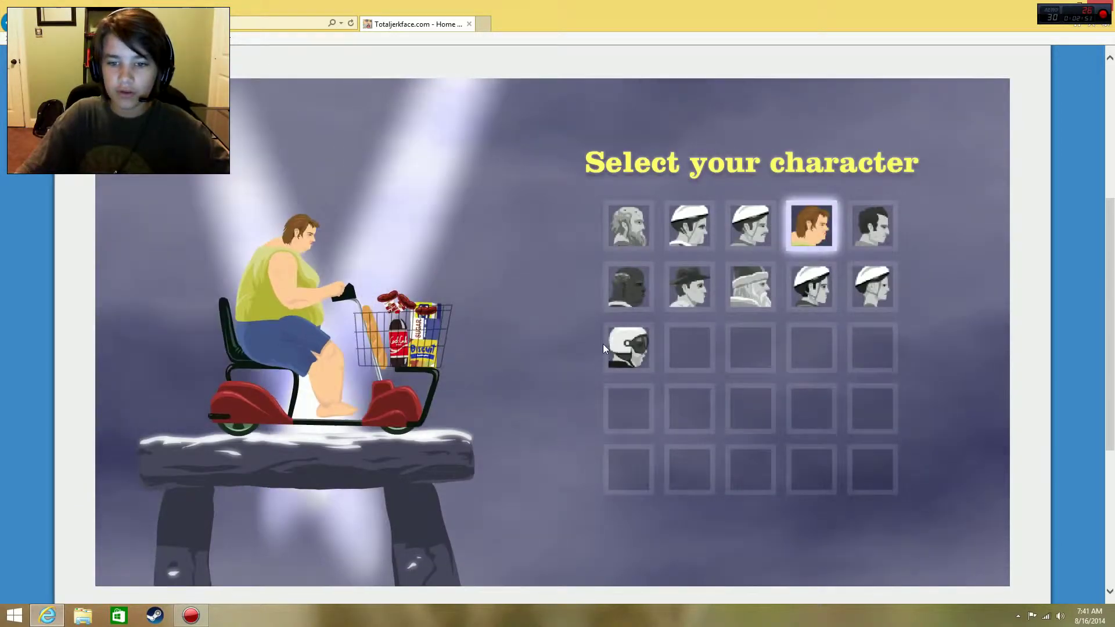
{"action": "left_click", "coordinate": [627, 346]}
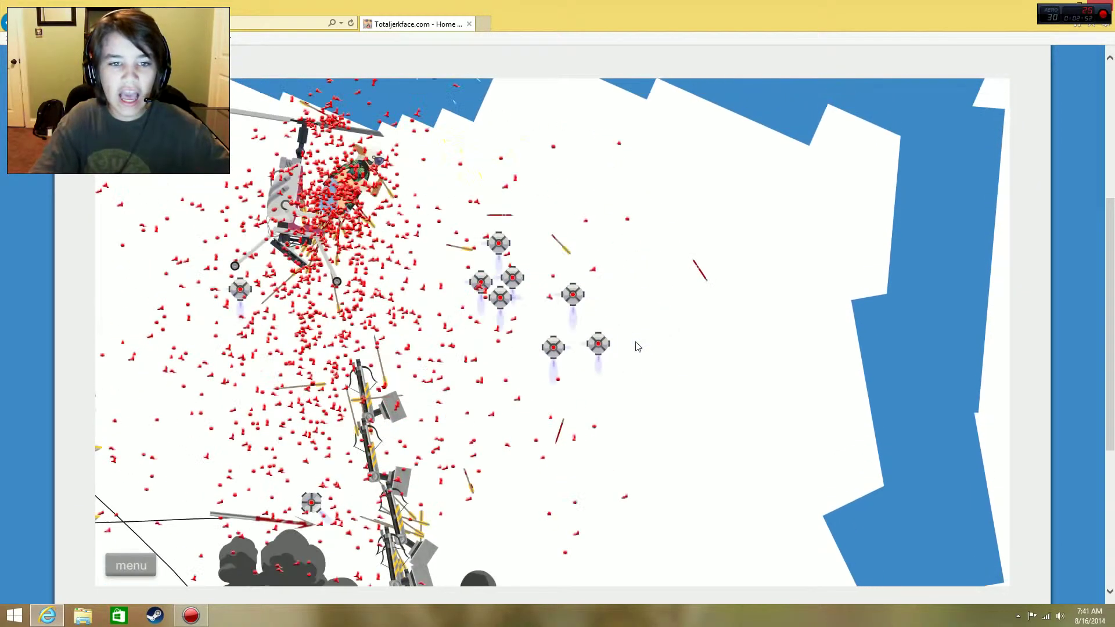
{"action": "key", "text": "Escape"}
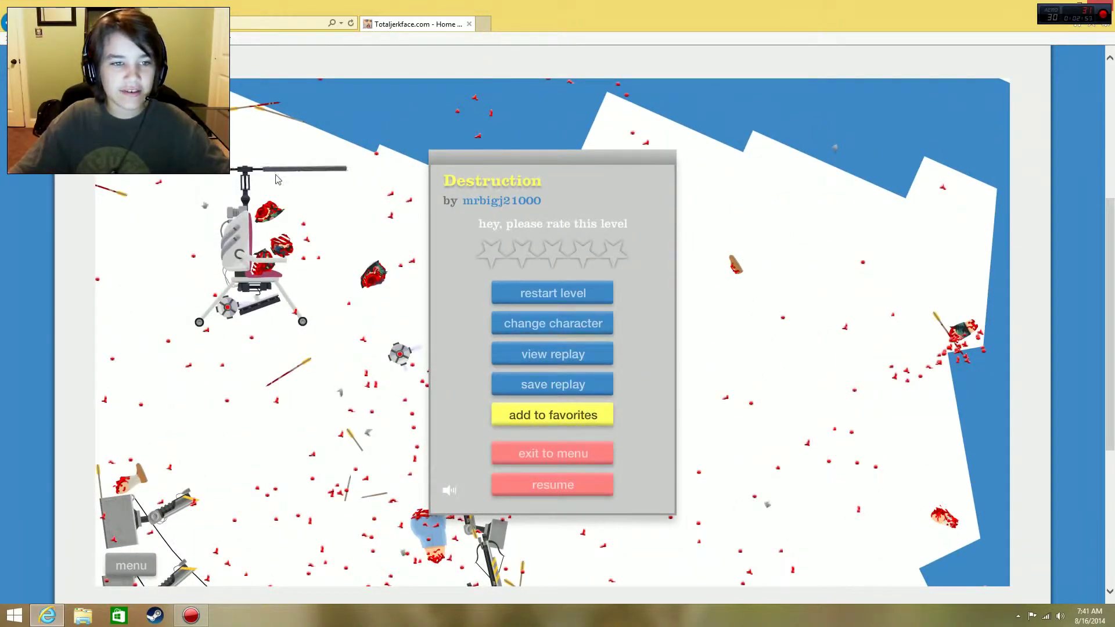
Exit to the level list and open moon simulator DEMO by jonttuwheels.
{"action": "left_click", "coordinate": [560, 459]}
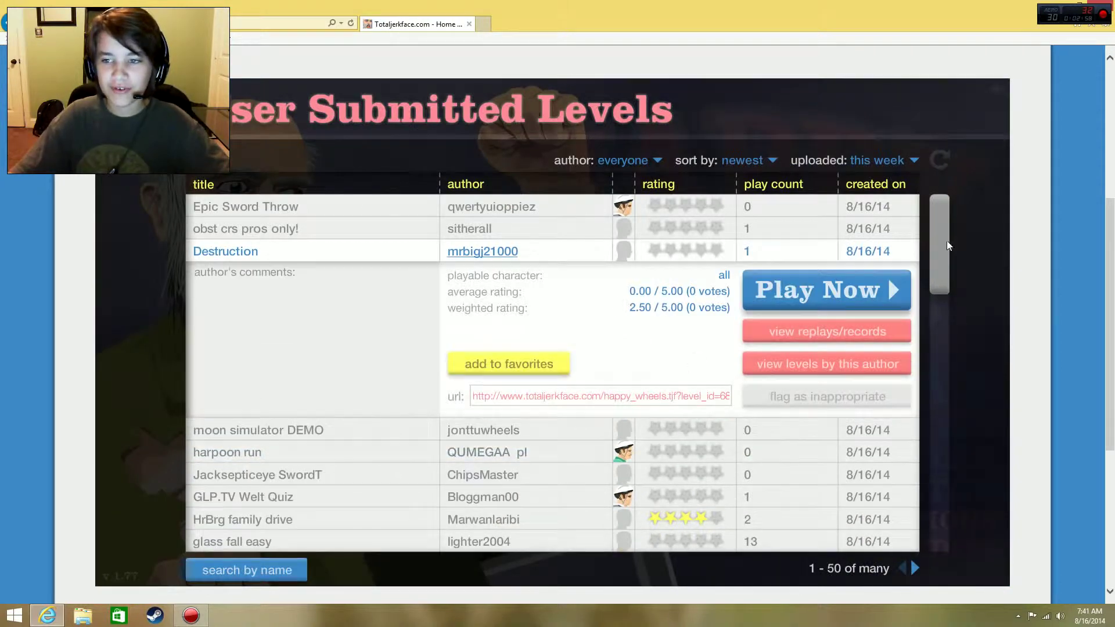
{"action": "left_click_drag", "start_coordinate": [941, 245], "coordinate": [940, 299]}
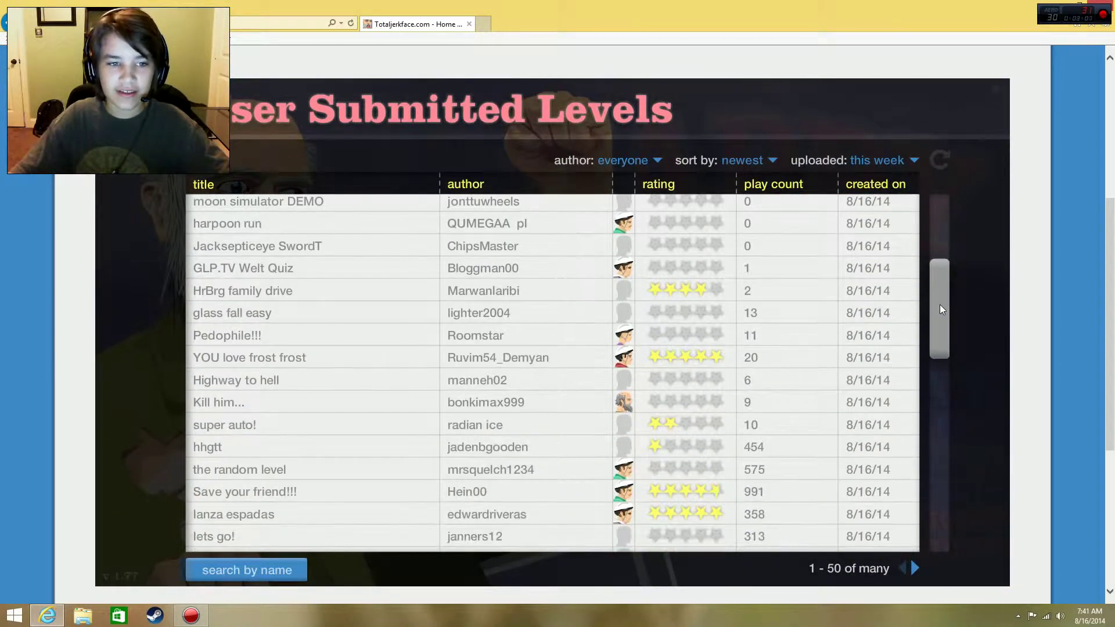
{"action": "scroll", "coordinate": [366, 209], "scroll_direction": "up", "scroll_amount": 1}
{"action": "left_click", "coordinate": [391, 205]}
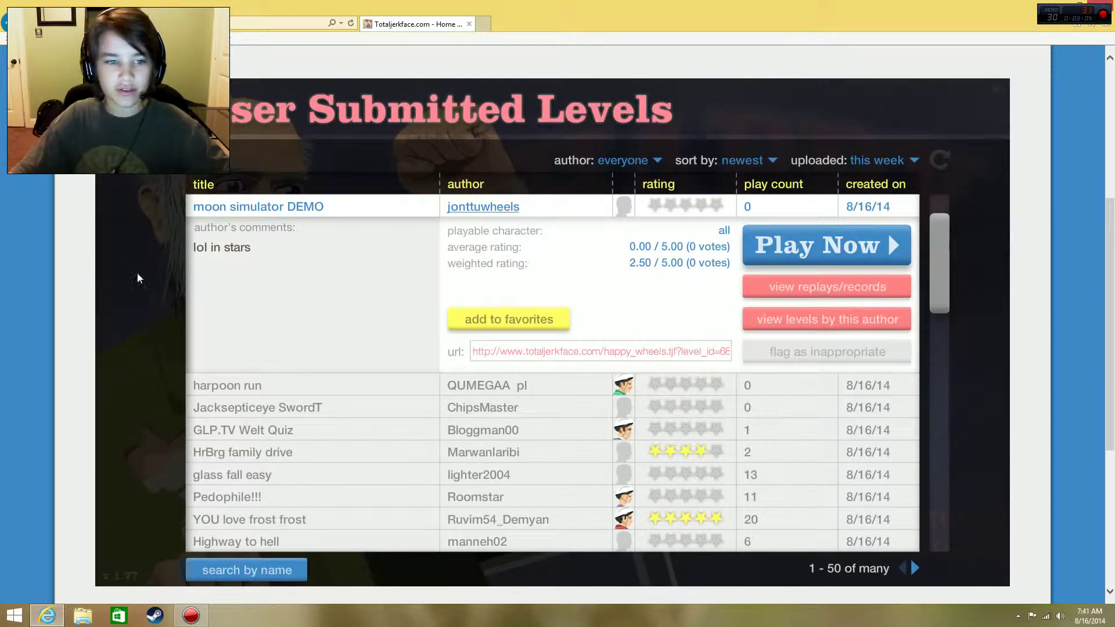
Finish moon simulator DEMO in 18.07 seconds, rate it five stars, and exit.
{"action": "left_click", "coordinate": [764, 246]}
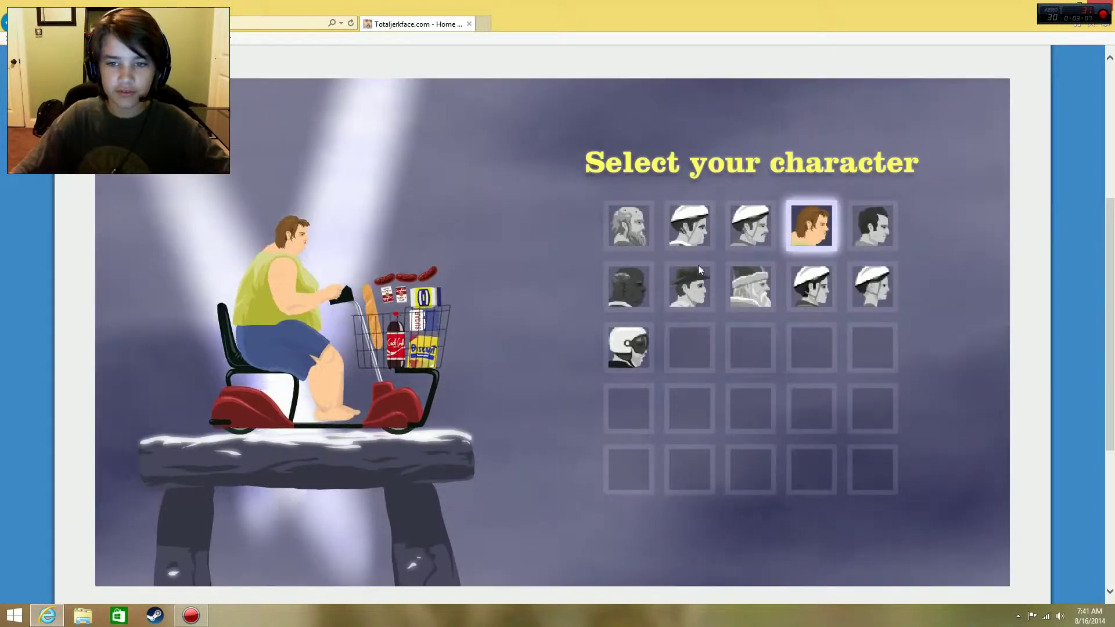
{"action": "left_click", "coordinate": [802, 224]}
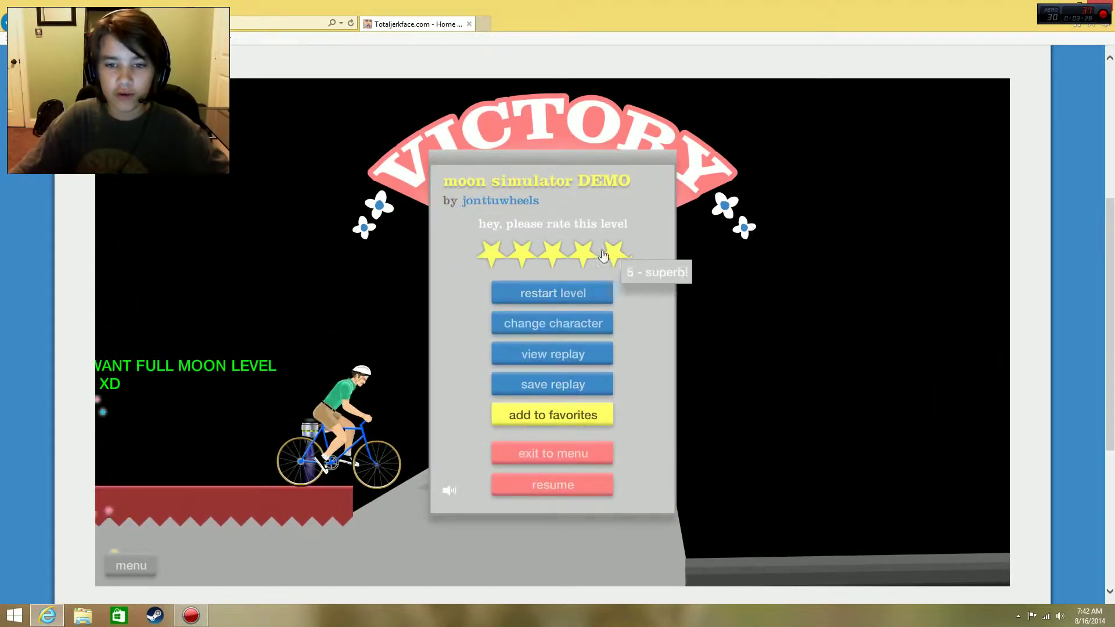
{"action": "left_click", "coordinate": [605, 255]}
{"action": "left_click", "coordinate": [566, 370]}
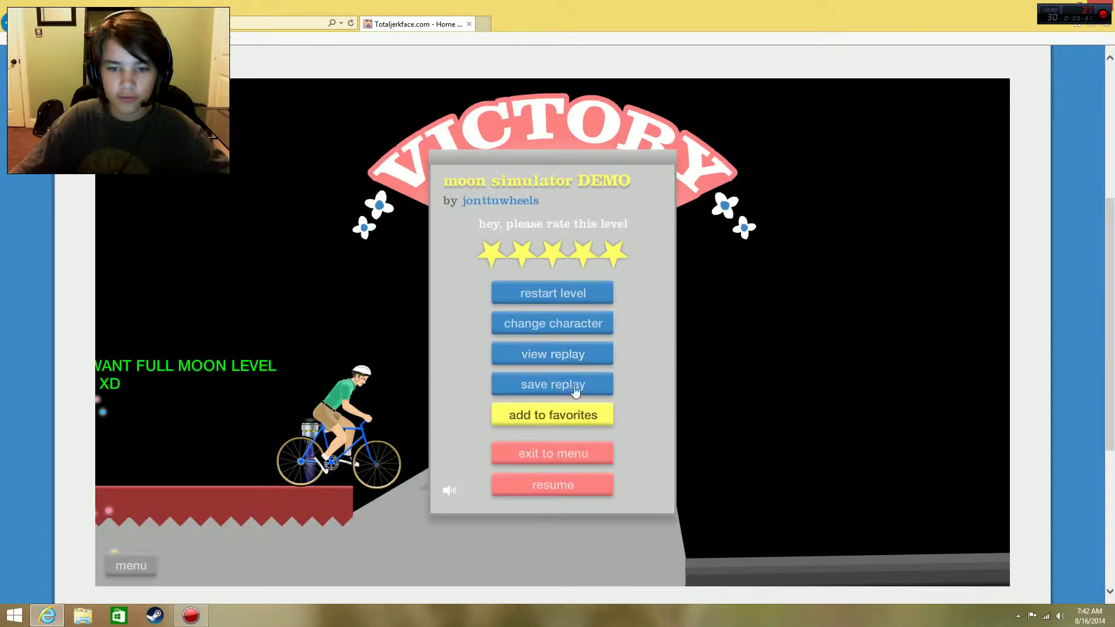
{"action": "left_click", "coordinate": [546, 451]}
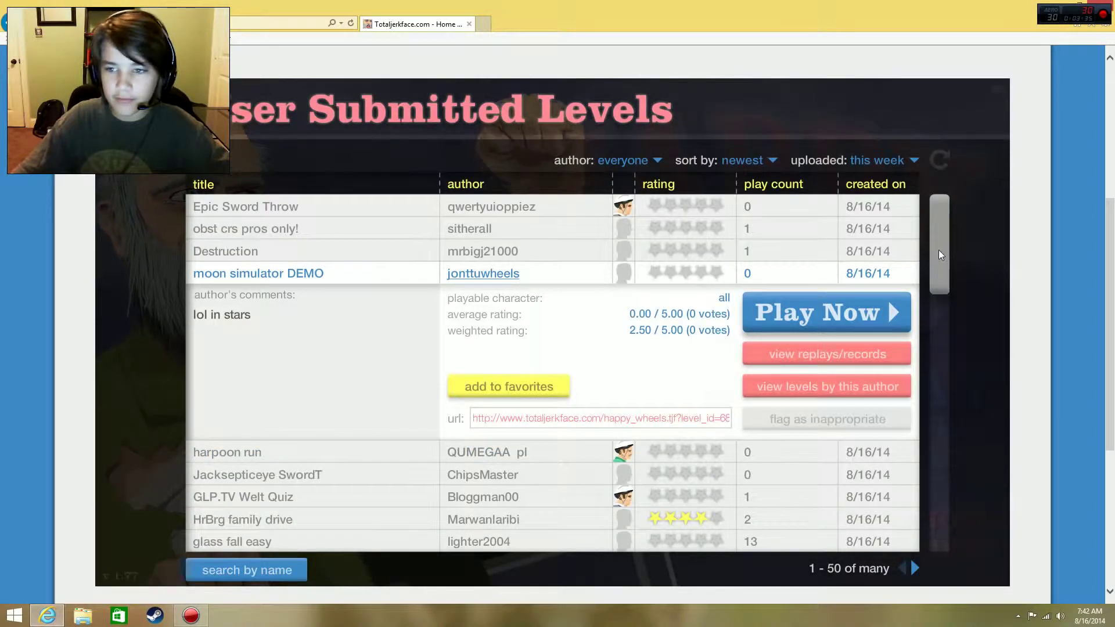
{"action": "left_click_drag", "start_coordinate": [938, 251], "coordinate": [934, 320]}
Open harpoon run by QUMEGAA_pl from the list and launch it.
{"action": "left_click", "coordinate": [488, 207]}
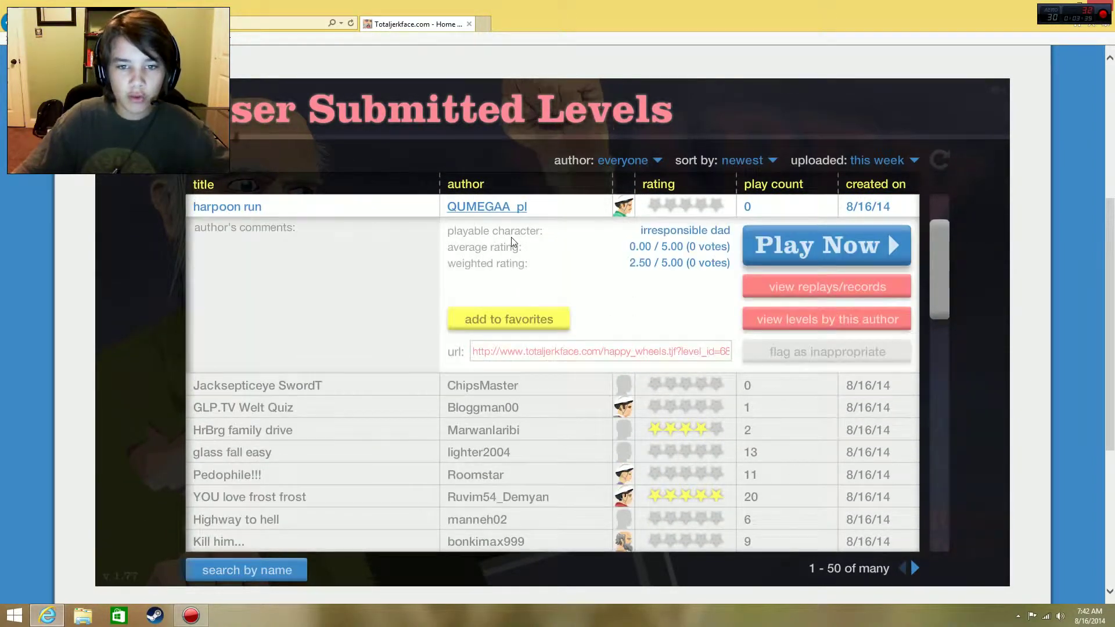
{"action": "left_click", "coordinate": [851, 250]}
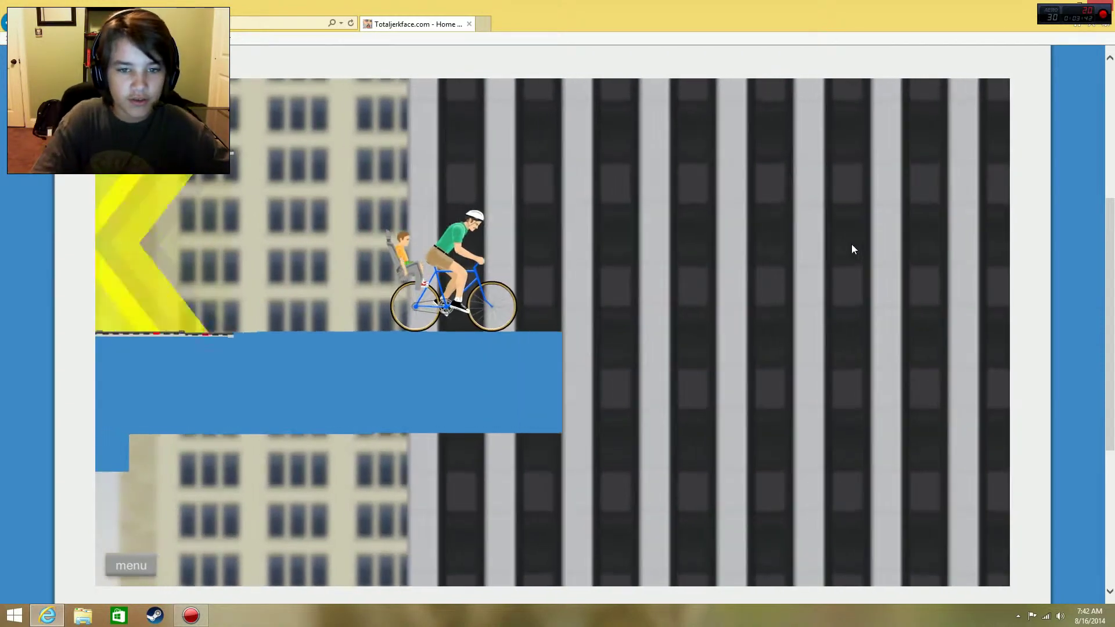
Ride into harpoon run, restart once, and ride through again.
{"action": "key", "text": "Up"}
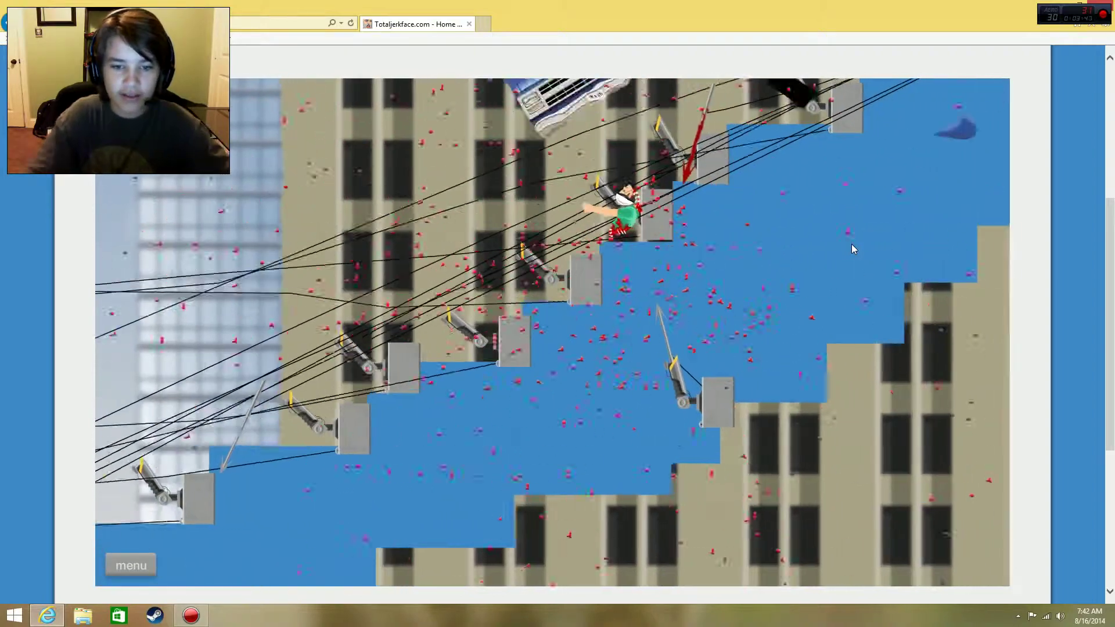
{"action": "key", "text": "Escape"}
{"action": "key", "text": "Escape"}
{"action": "key", "text": "Escape"}
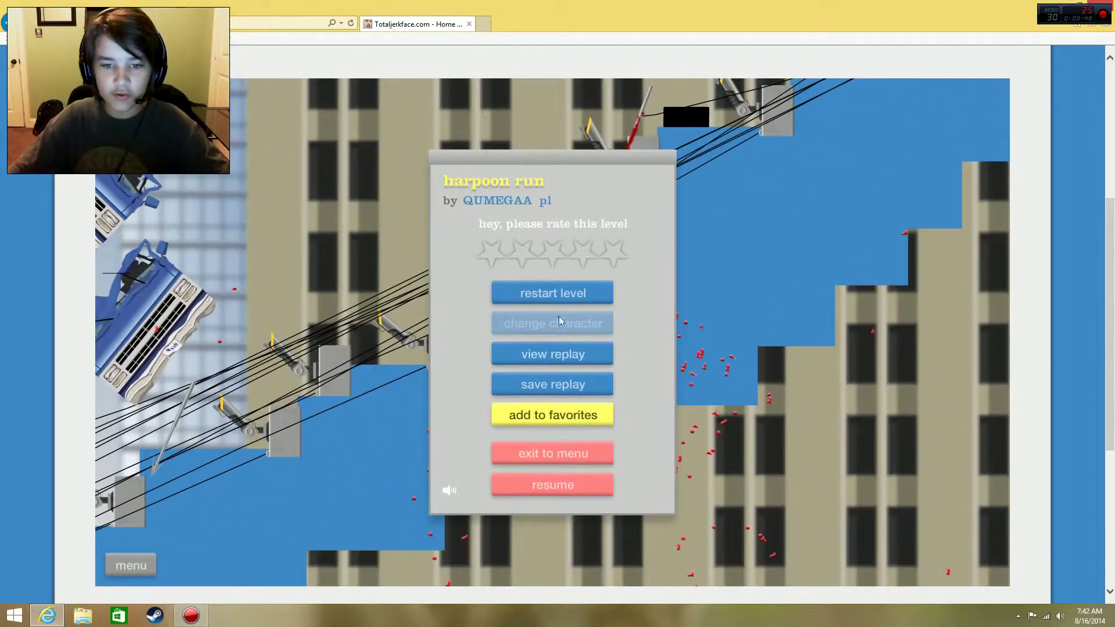
{"action": "left_click", "coordinate": [553, 294]}
{"action": "key", "text": "Up"}
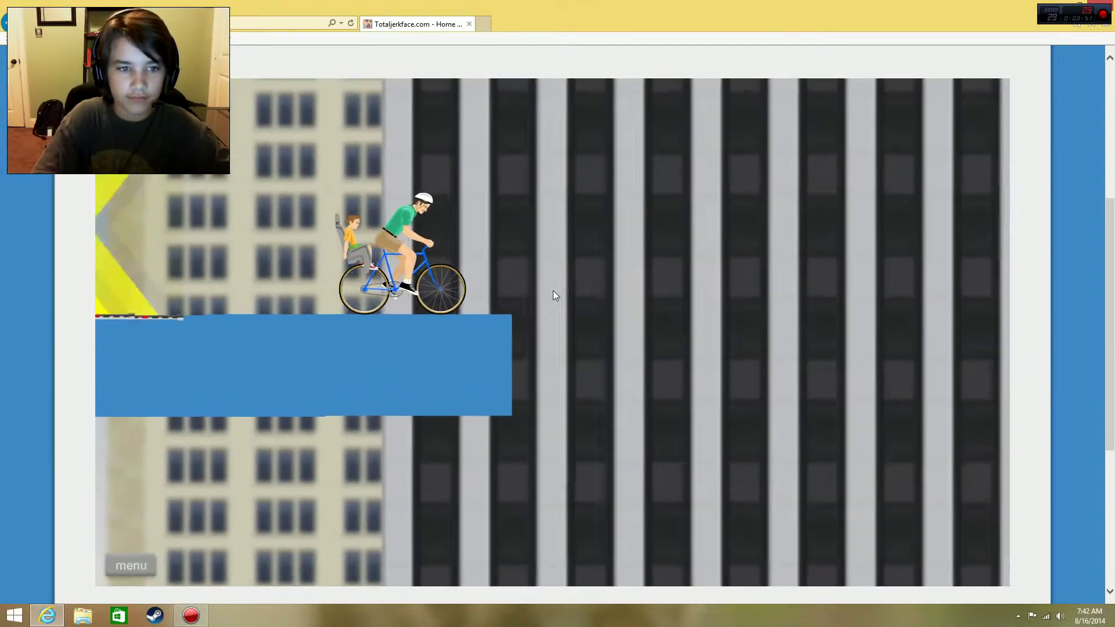
{"action": "key", "text": "Up"}
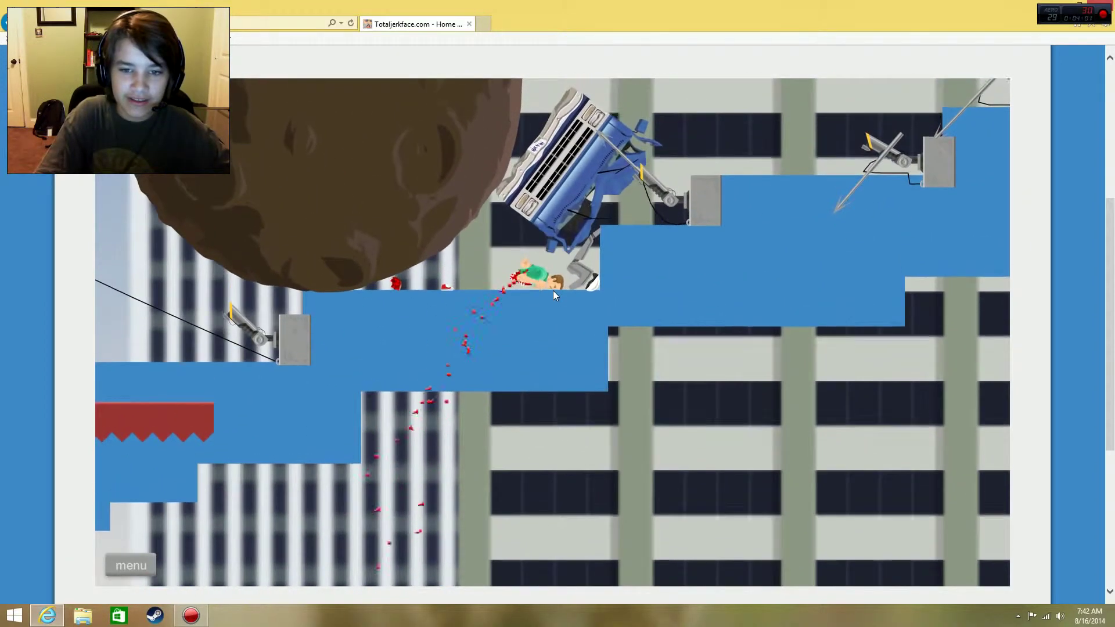
Restart harpoon run three more times after the rider is hit and falls.
{"action": "key", "text": "Escape"}
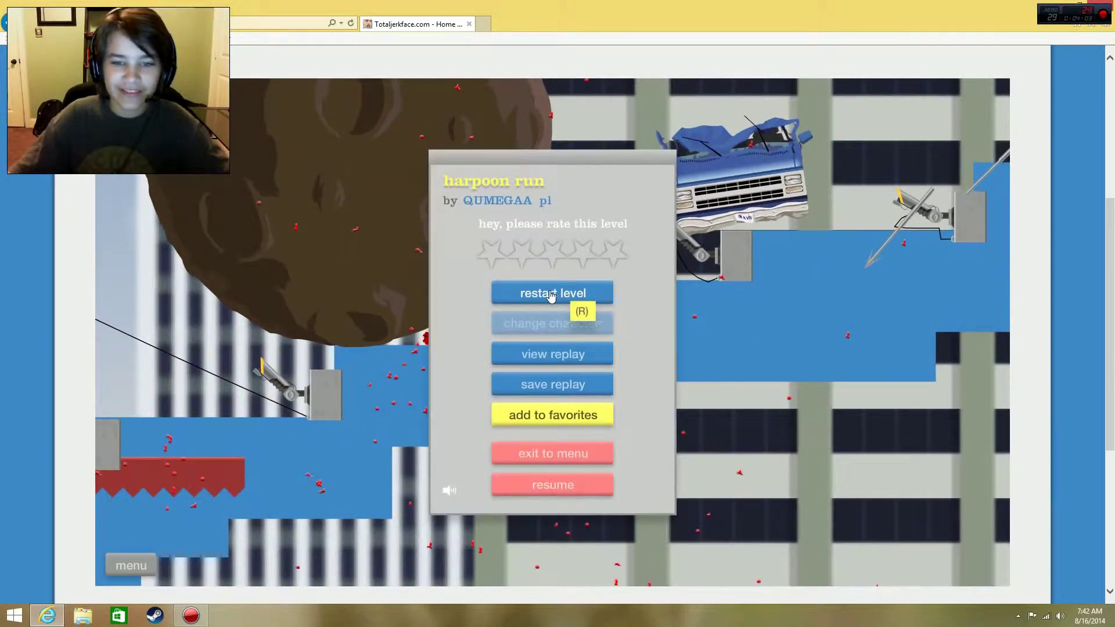
{"action": "left_click", "coordinate": [551, 296]}
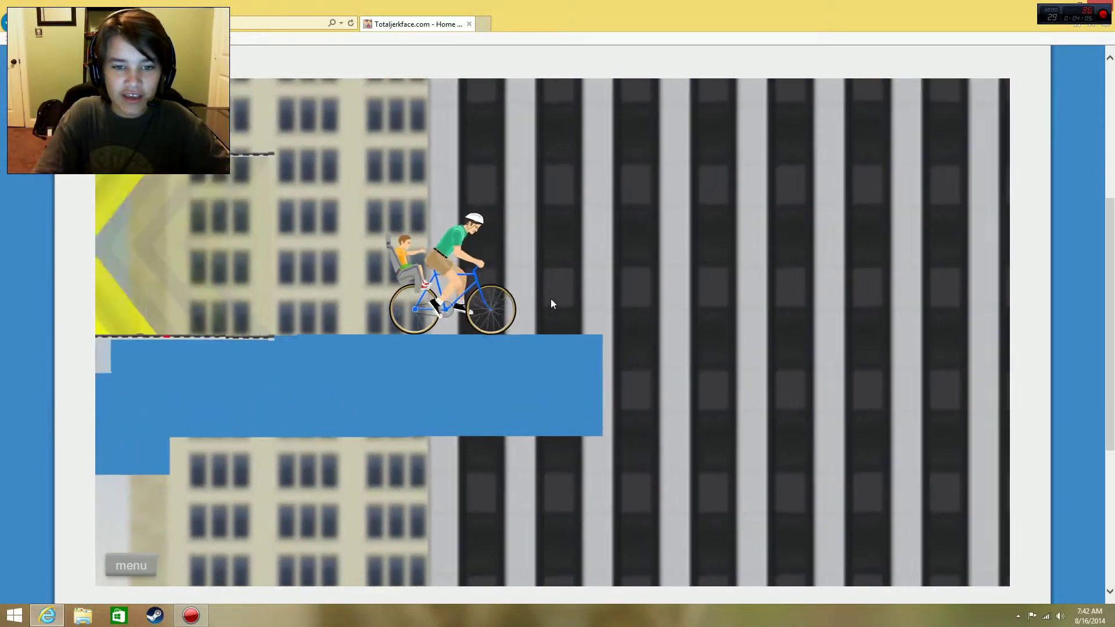
{"action": "key", "text": "Up"}
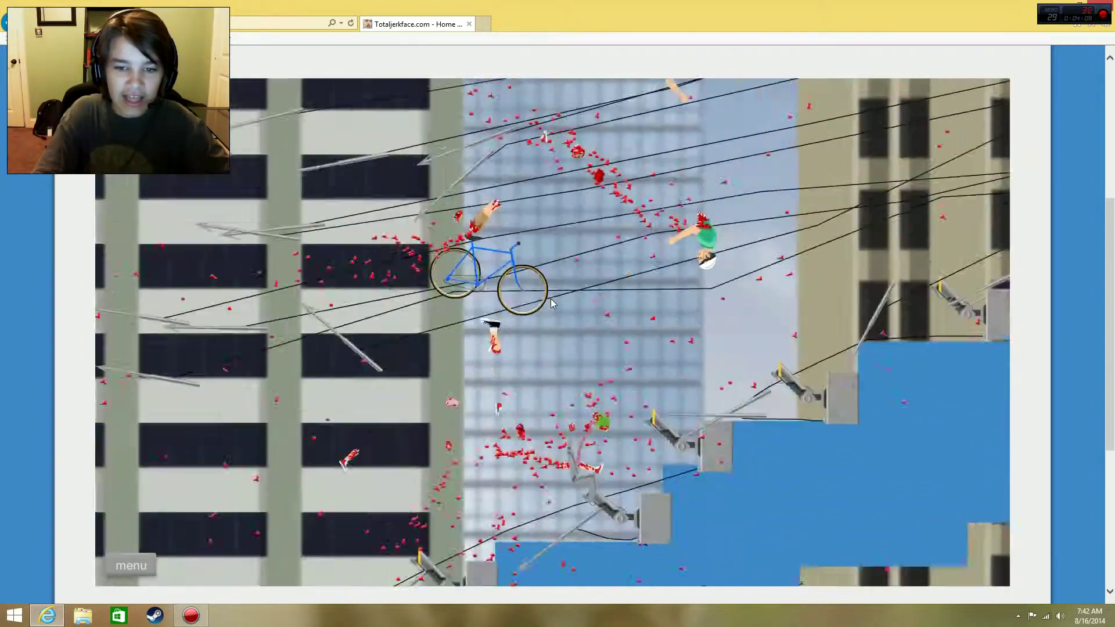
{"action": "key", "text": "Escape"}
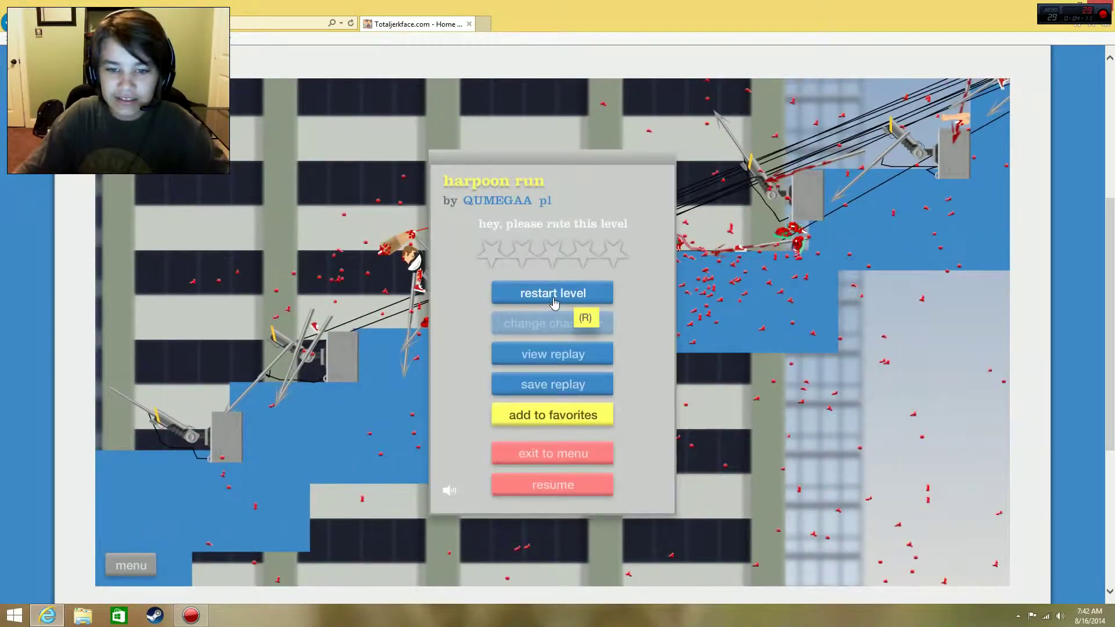
{"action": "left_click", "coordinate": [551, 298]}
{"action": "key", "text": "Up"}
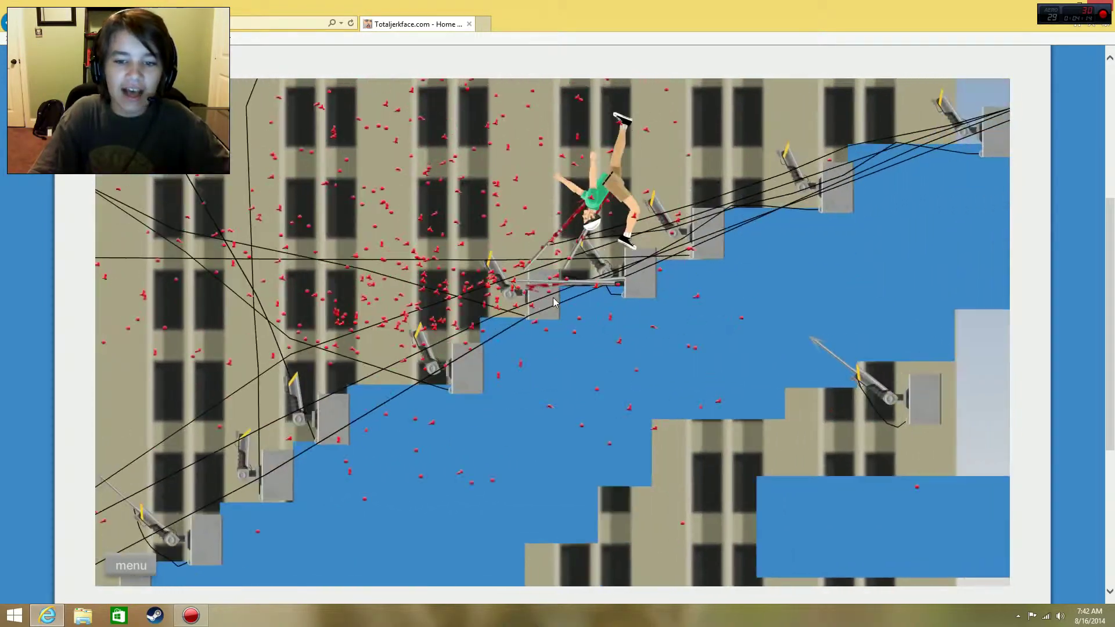
{"action": "key", "text": "Escape"}
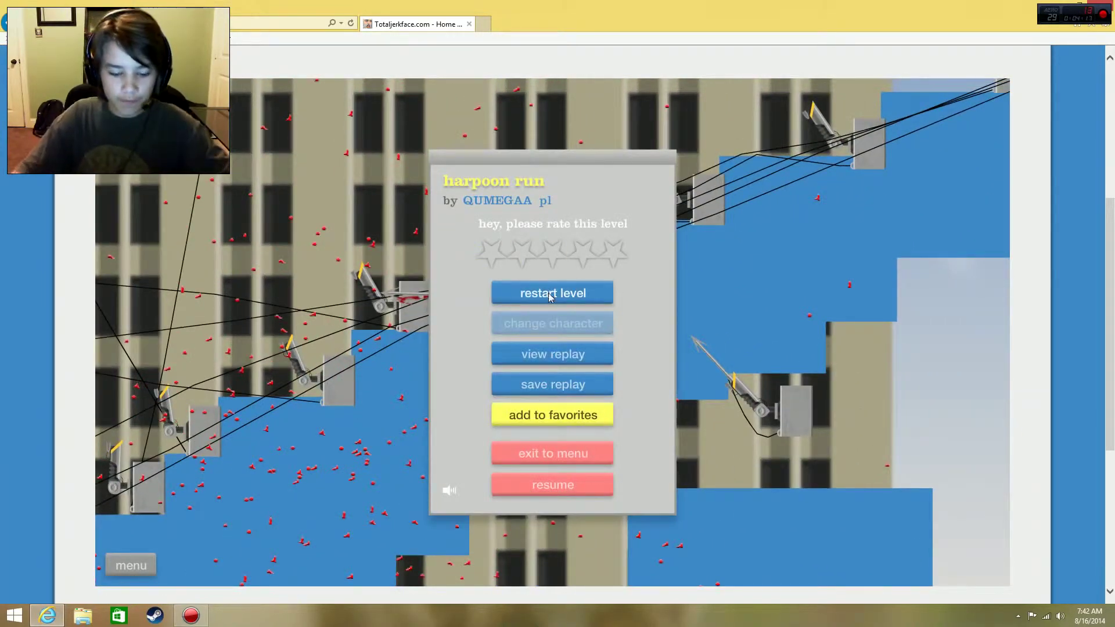
{"action": "left_click", "coordinate": [550, 299]}
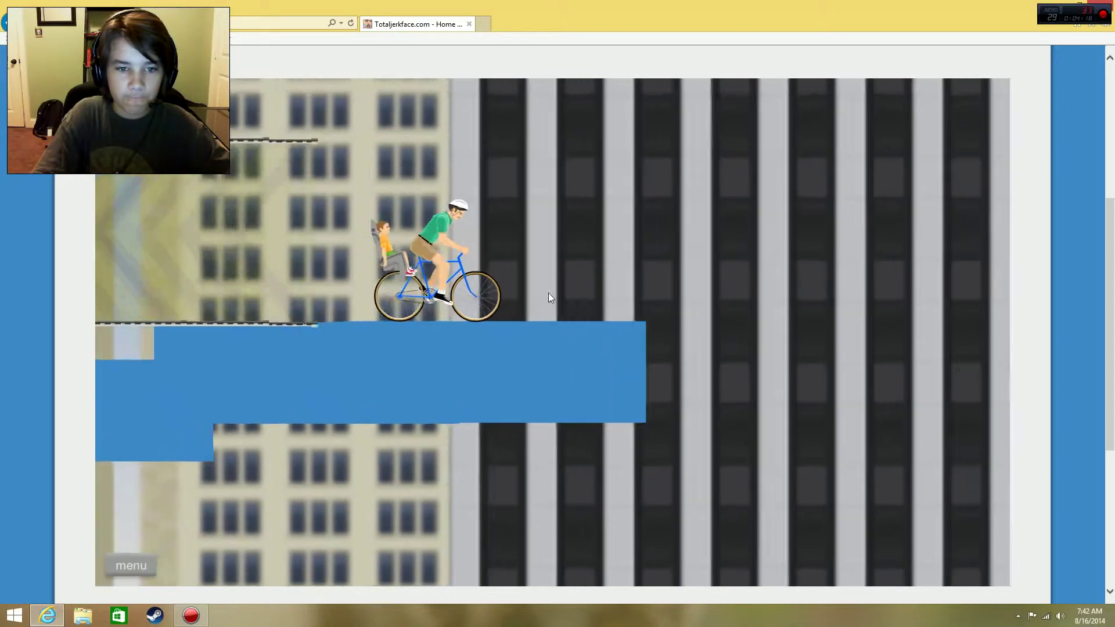
Keep retrying the ride off the starting platform, restarting twice more.
{"action": "key", "text": "Up"}
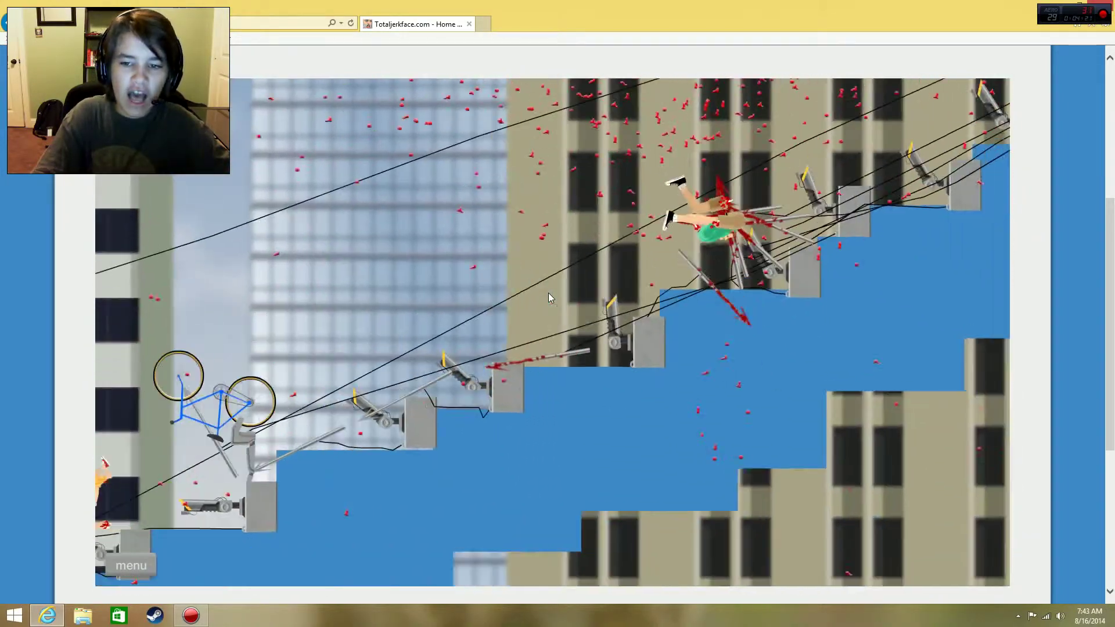
{"action": "key", "text": "Escape"}
{"action": "left_click", "coordinate": [540, 297]}
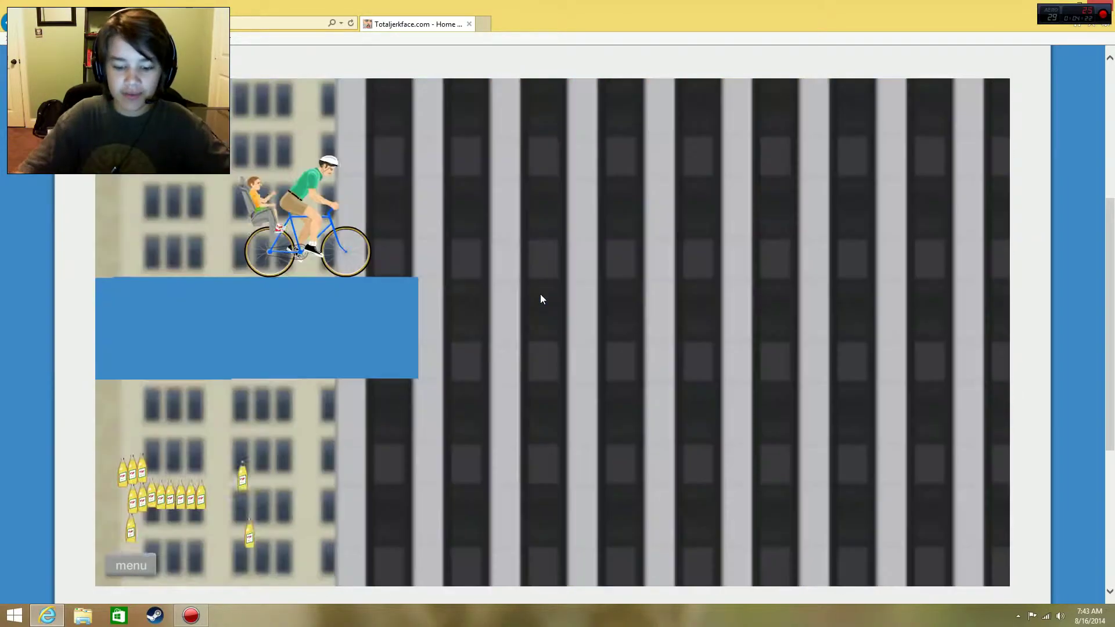
{"action": "key", "text": "Up"}
{"action": "key", "text": "Up"}
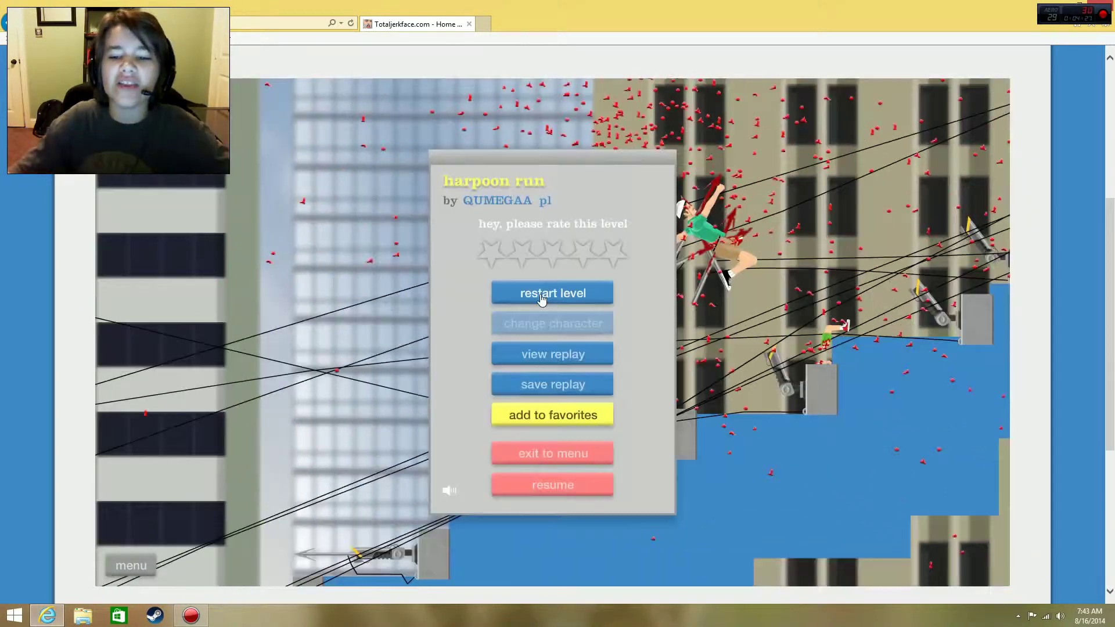
{"action": "key", "text": "Escape"}
{"action": "left_click", "coordinate": [548, 294]}
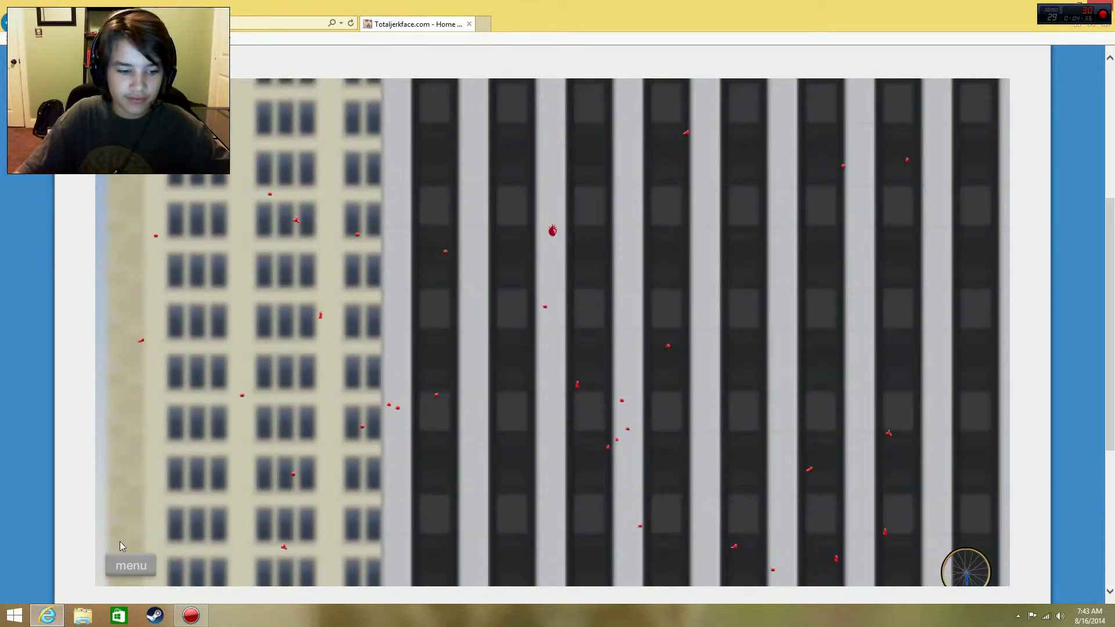
Restart twice more and ride to the 5.07-second victory.
{"action": "left_click", "coordinate": [131, 565]}
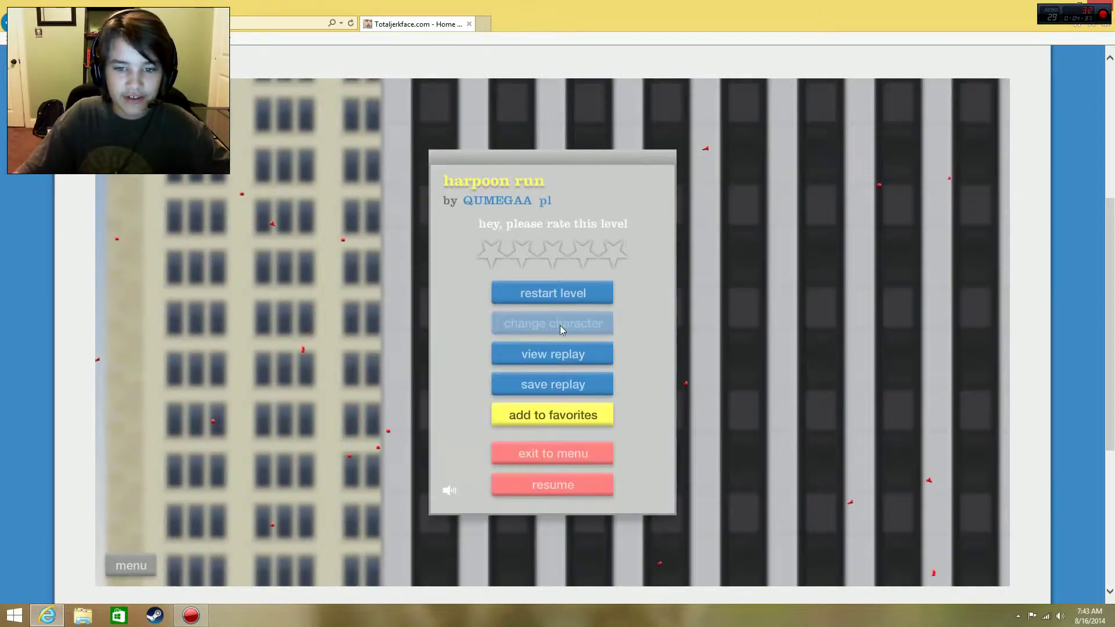
{"action": "left_click", "coordinate": [562, 297]}
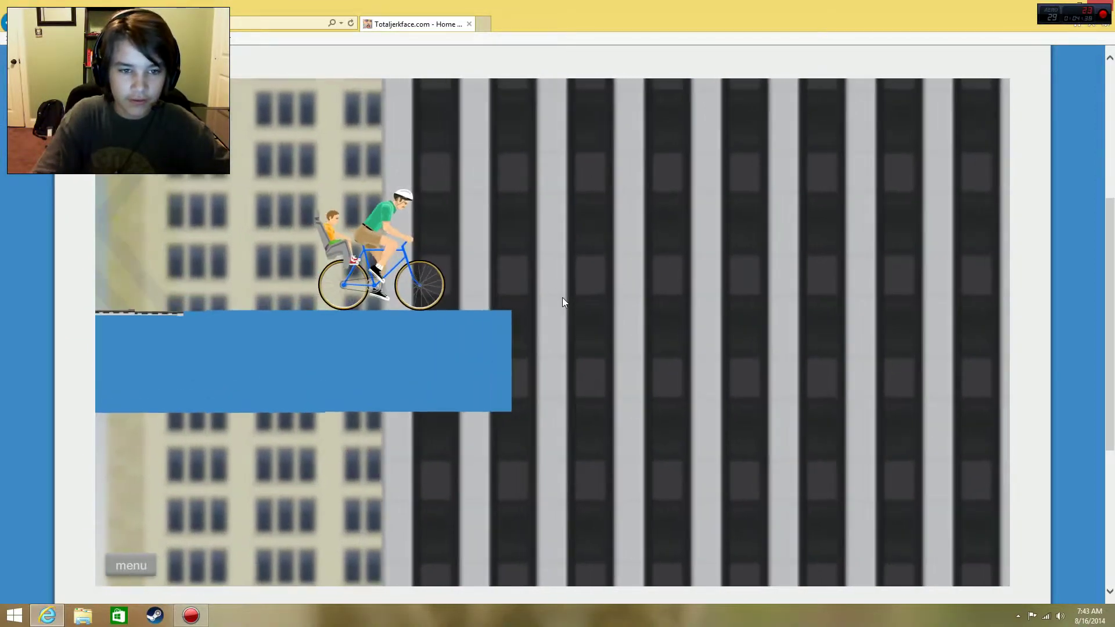
{"action": "key", "text": "Up"}
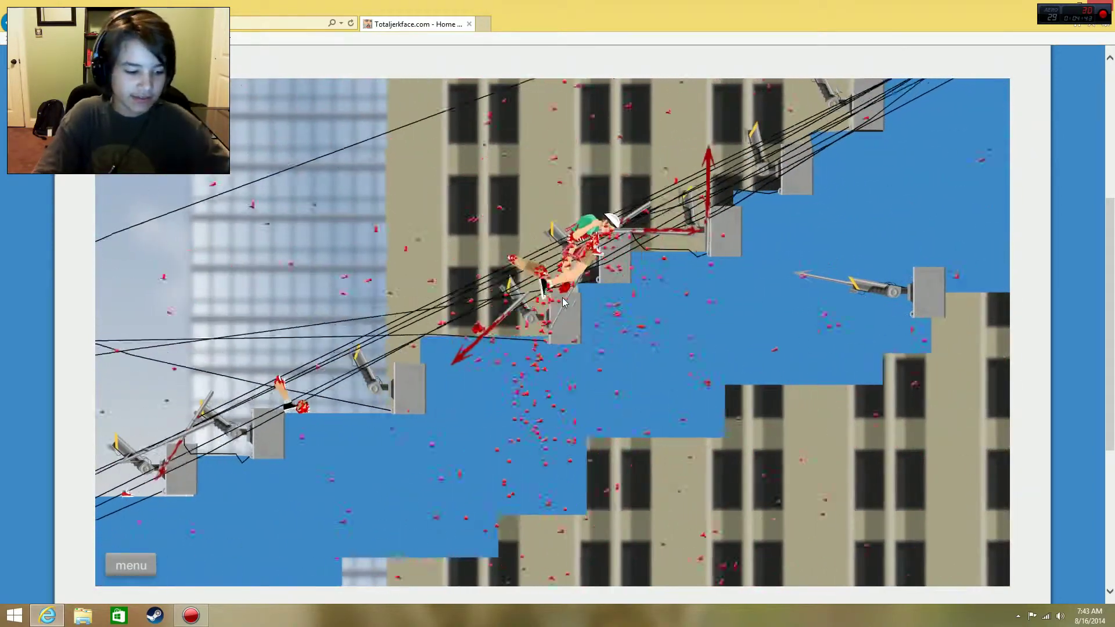
{"action": "key", "text": "Escape"}
{"action": "left_click", "coordinate": [555, 297]}
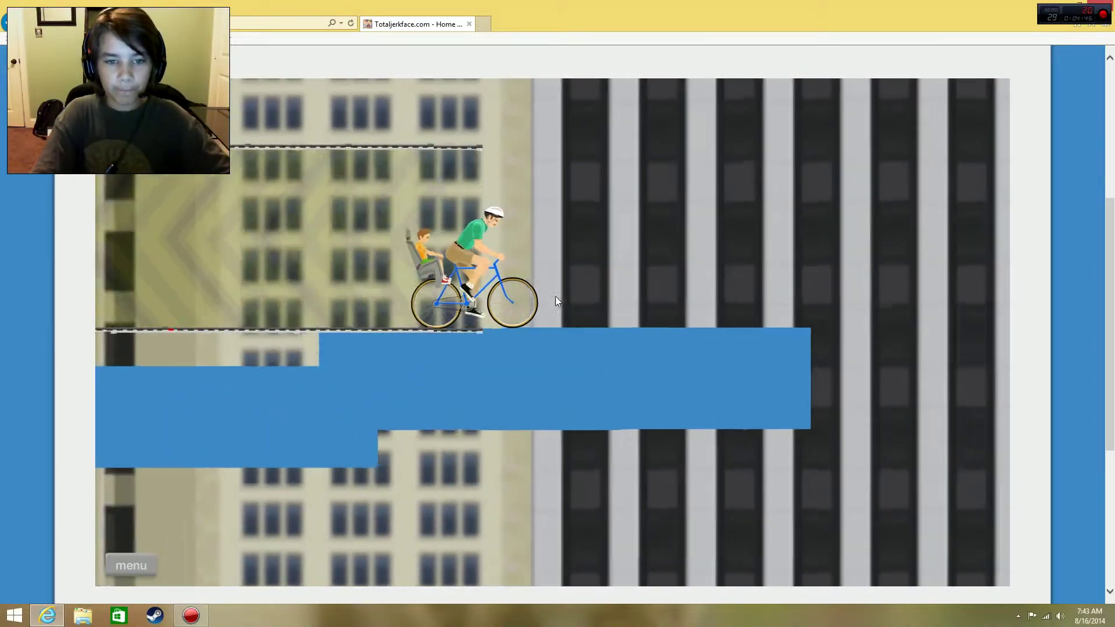
{"action": "key", "text": "Up"}
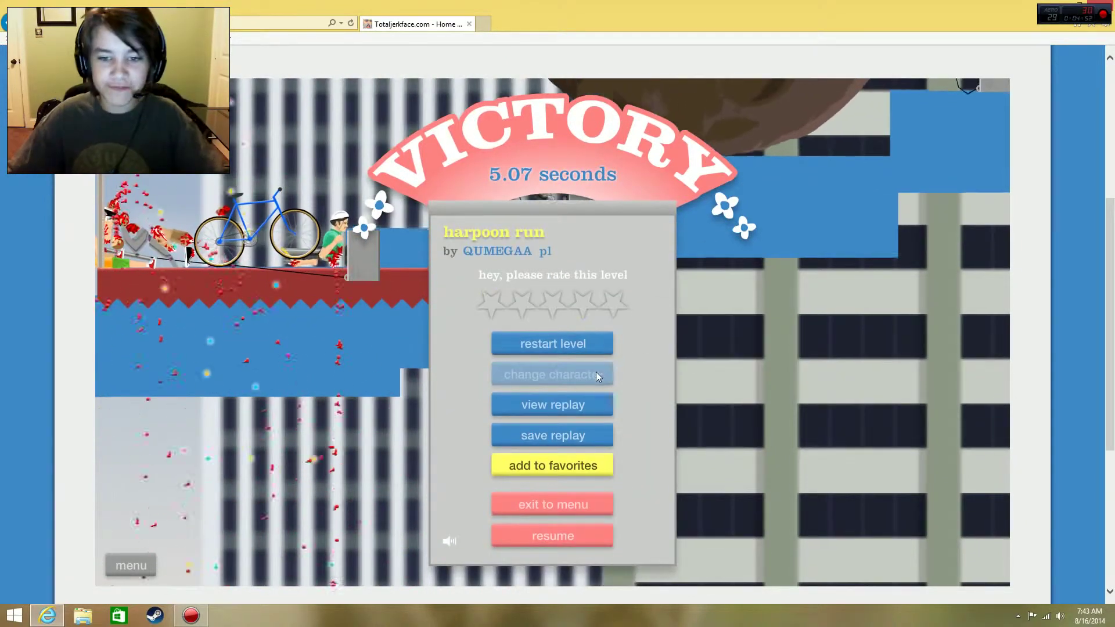
Leave harpoon run and launch Jacksepticeye SwordT by ChipsMaster.
{"action": "left_click", "coordinate": [554, 505]}
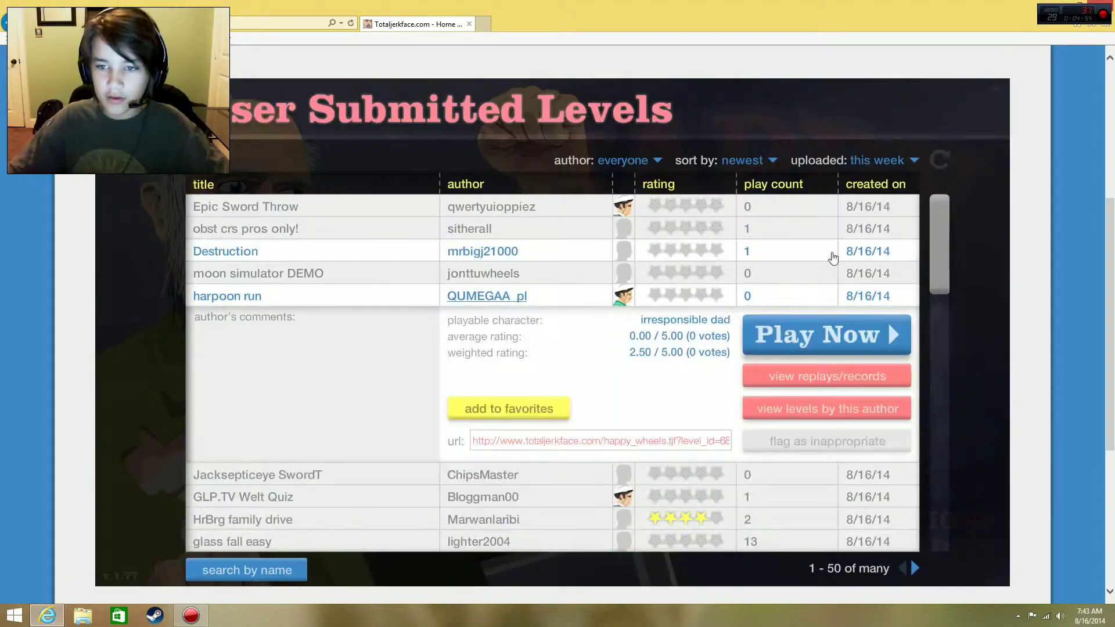
{"action": "left_click_drag", "start_coordinate": [941, 259], "coordinate": [939, 332]}
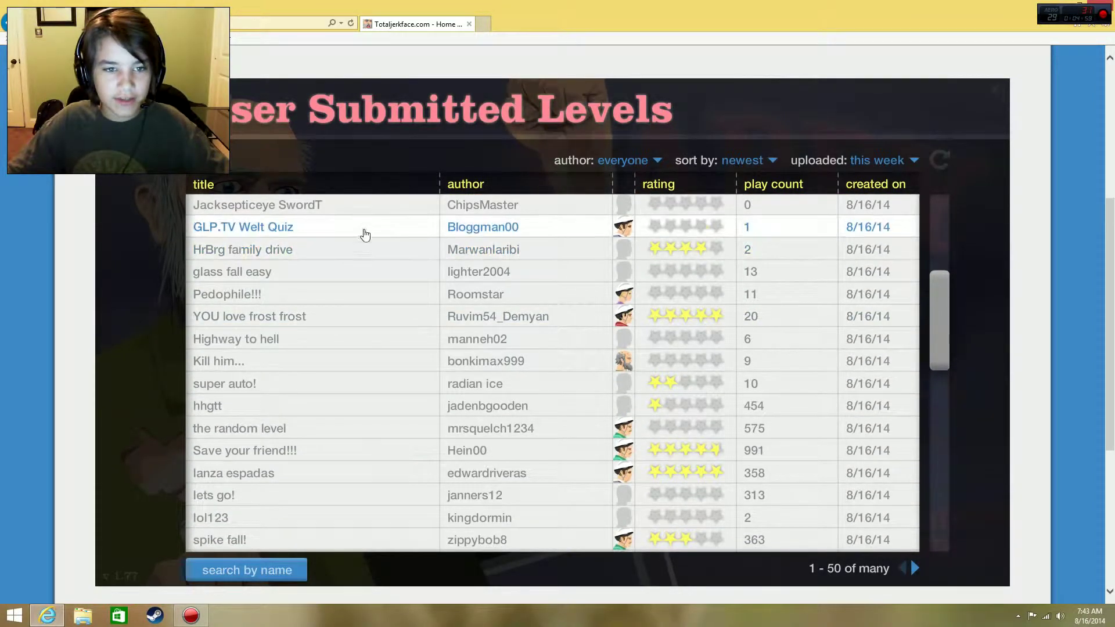
{"action": "left_click", "coordinate": [365, 206]}
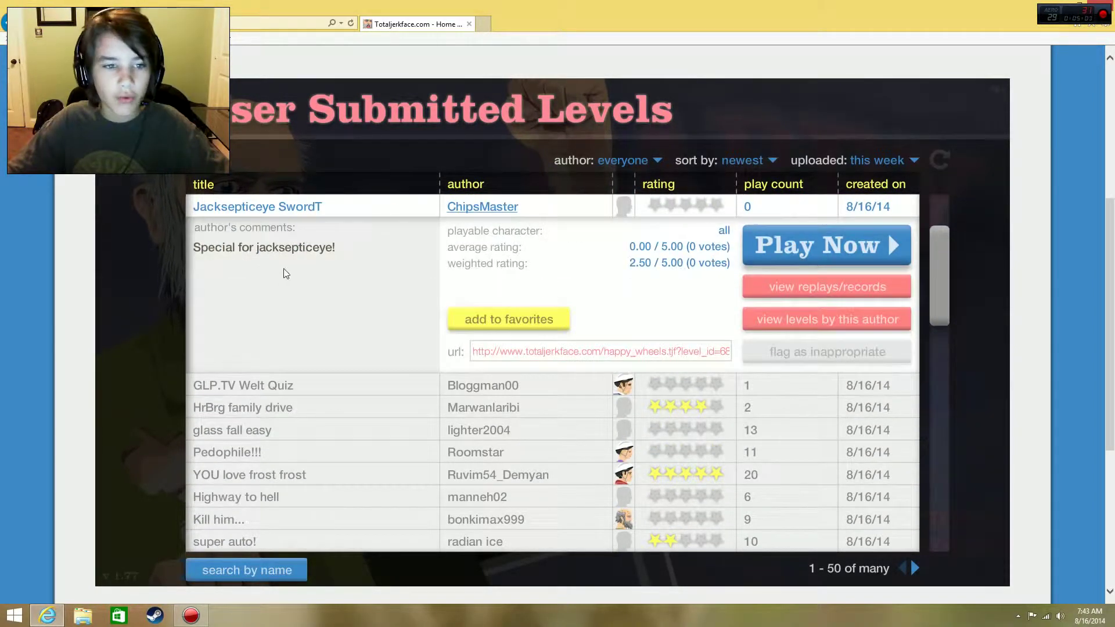
{"action": "left_click", "coordinate": [819, 248]}
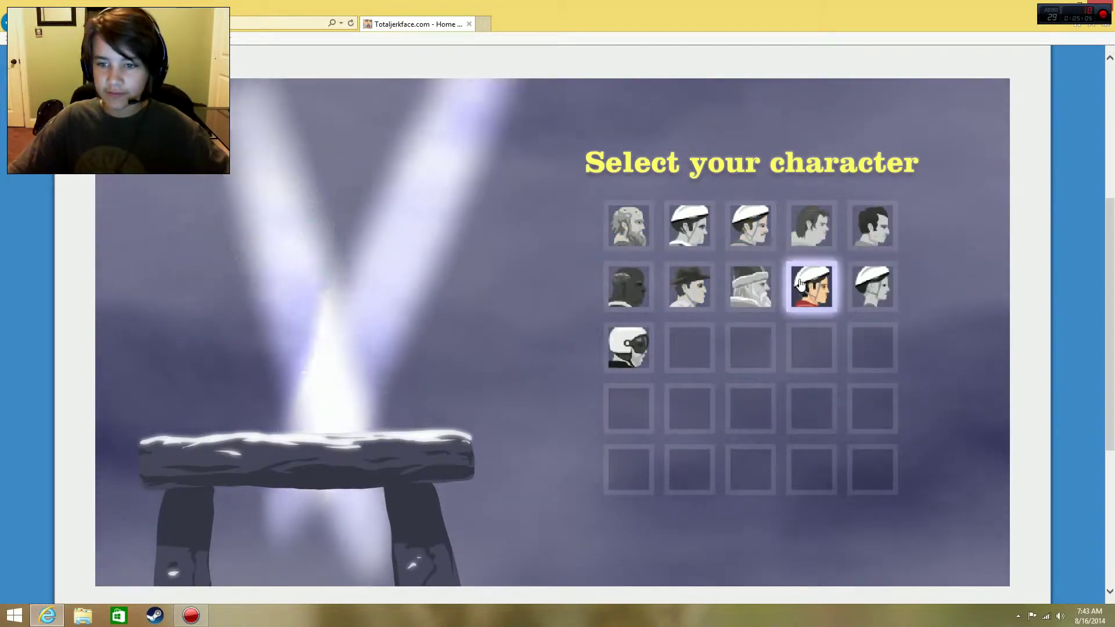
Pick the Billy/Betty character portrait to launch Jacksepticeye SwordT.
{"action": "left_click", "coordinate": [811, 286]}
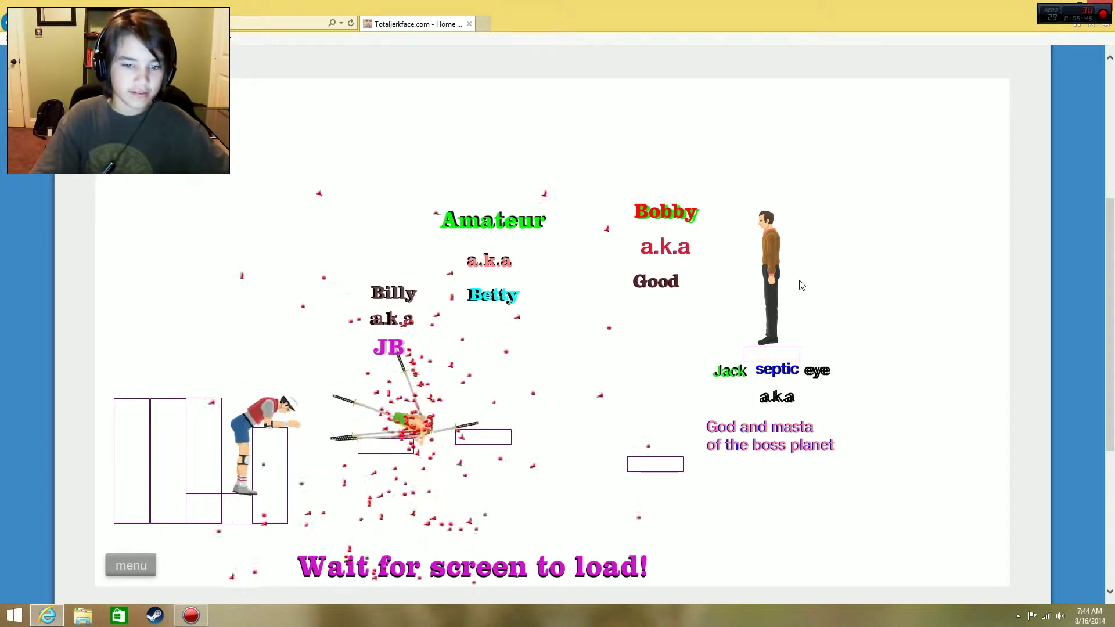
Restart Jacksepticeye SwordT, try a five-star rating, dismiss the login notice, and exit to the list.
{"action": "key", "text": "Escape"}
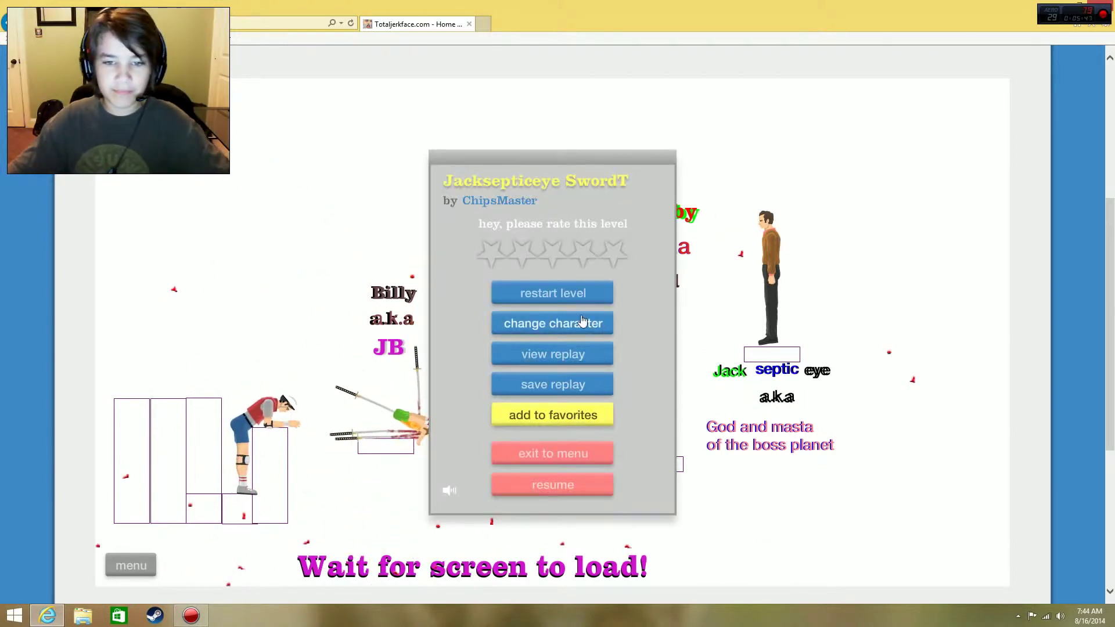
{"action": "left_click", "coordinate": [578, 300]}
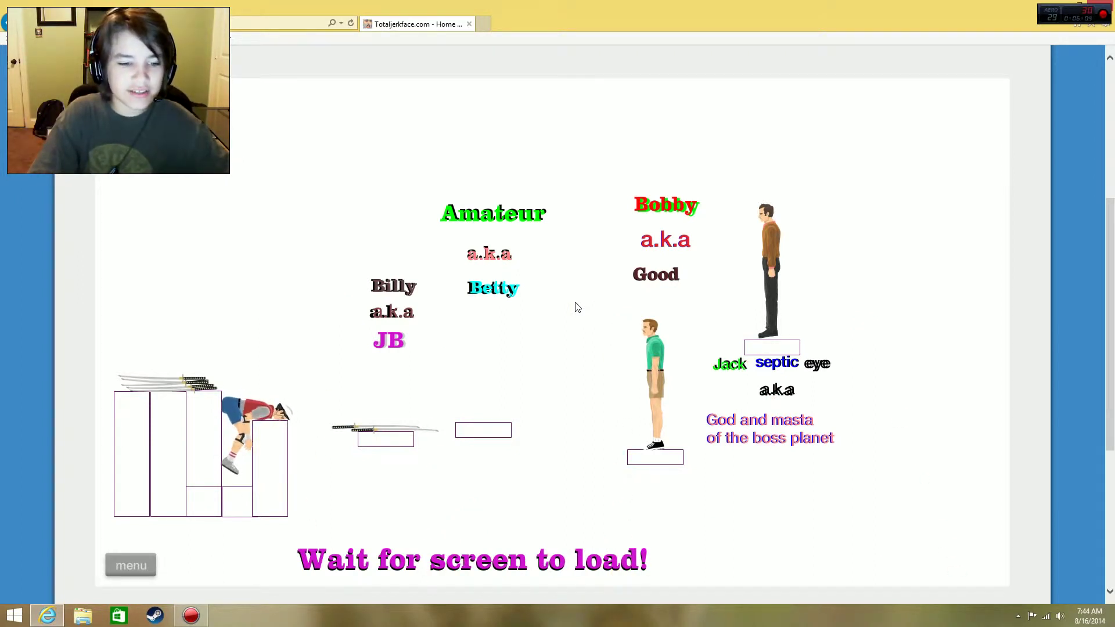
{"action": "key", "text": "Escape"}
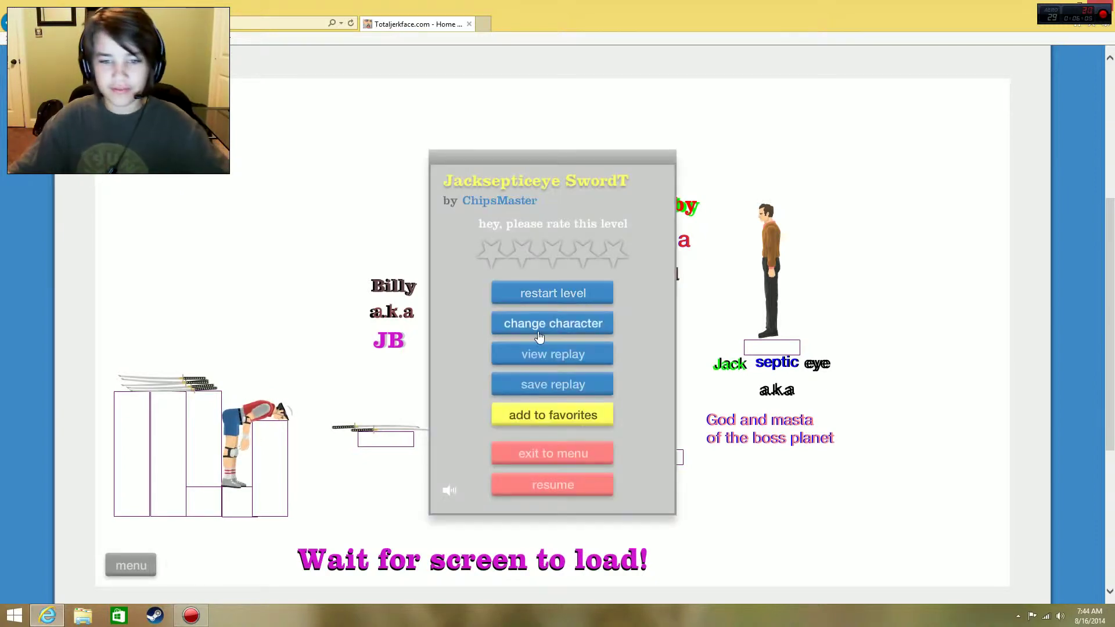
{"action": "left_click", "coordinate": [615, 255]}
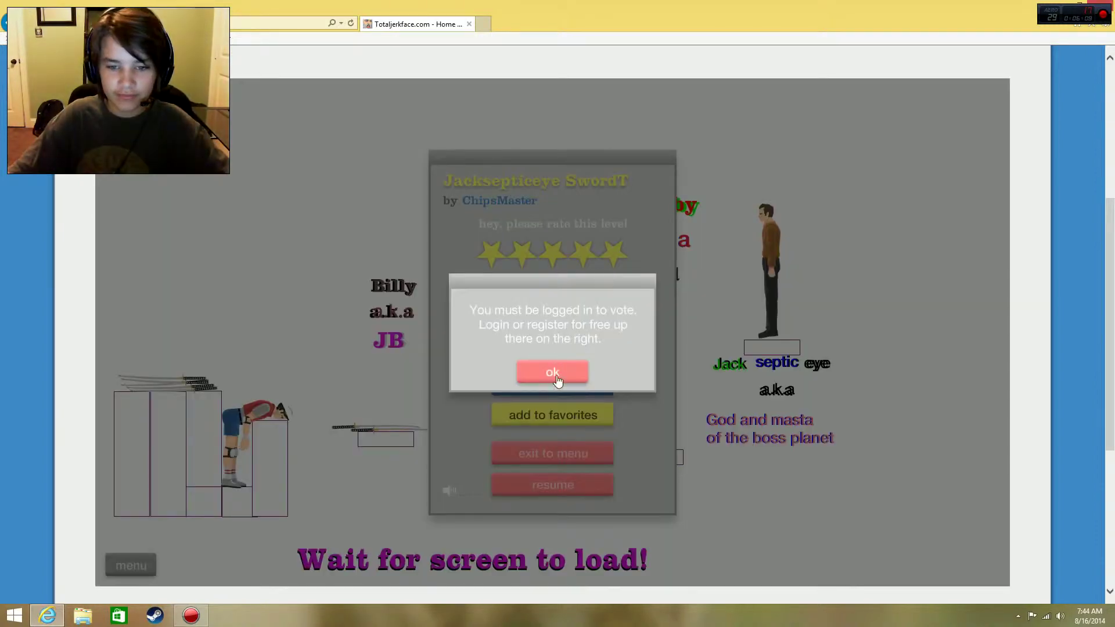
{"action": "left_click", "coordinate": [555, 378]}
{"action": "left_click", "coordinate": [552, 453]}
{"action": "left_click_drag", "start_coordinate": [939, 218], "coordinate": [938, 307]}
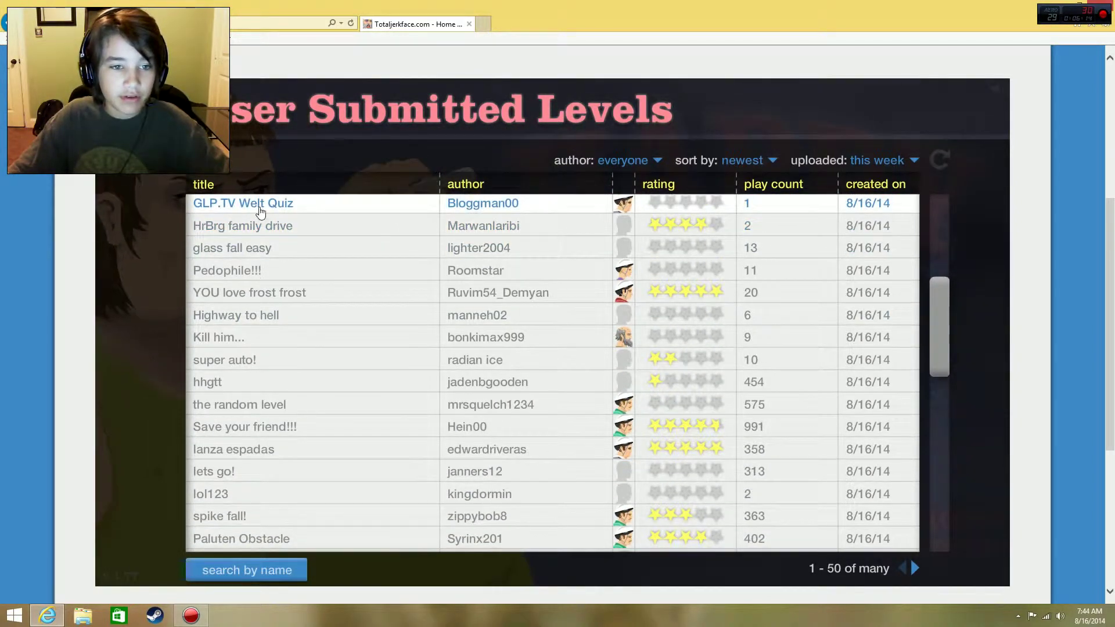
Open GLP.TV Welt Quiz by Bloggman00 from the list and play it.
{"action": "left_click", "coordinate": [284, 209]}
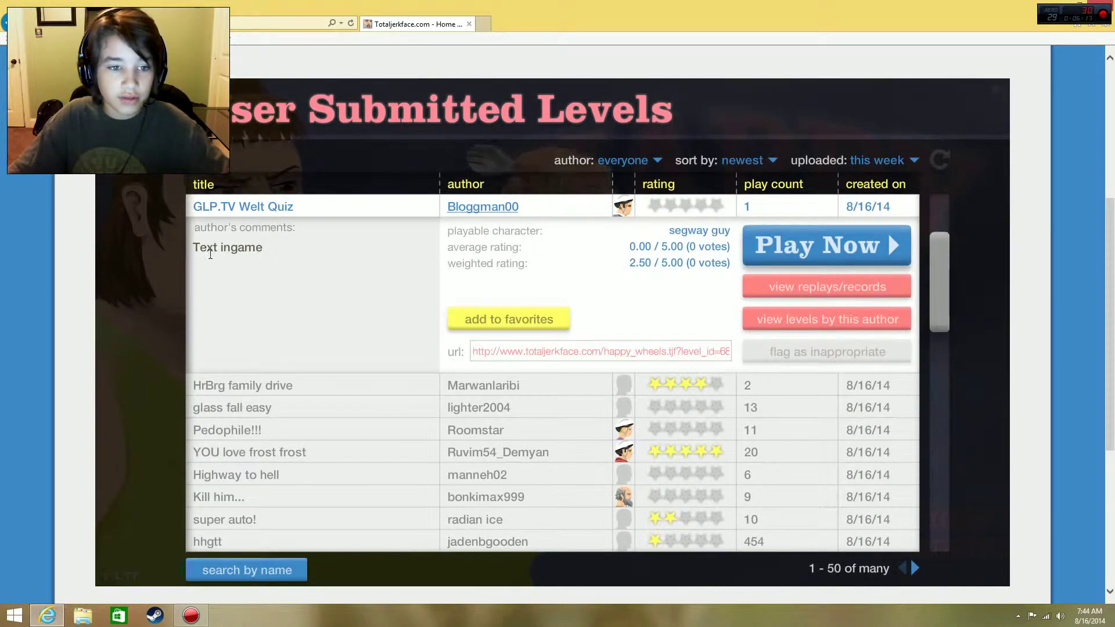
{"action": "left_click", "coordinate": [833, 252]}
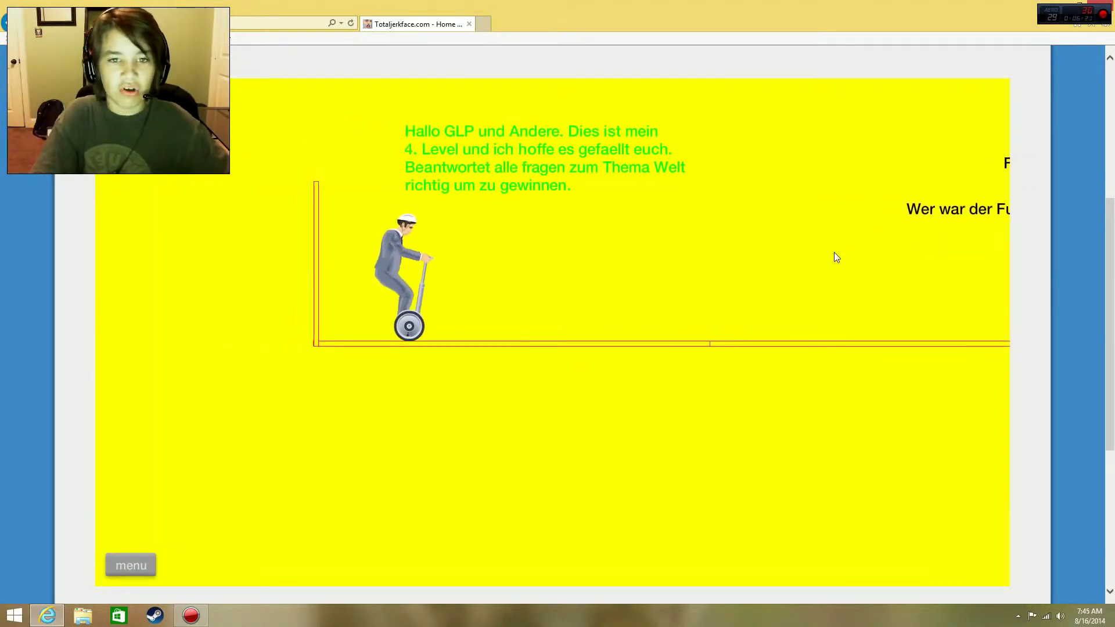
Ride the segway to the first quiz question and land on the Adolf Hitler answer.
{"action": "key", "text": "Up"}
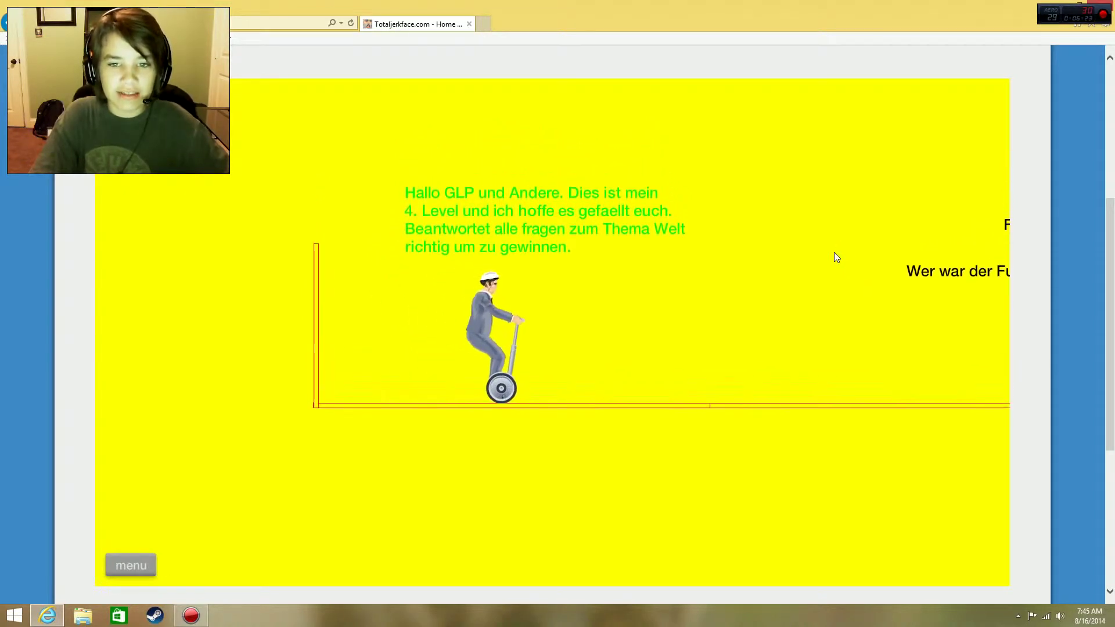
{"action": "key", "text": "Up"}
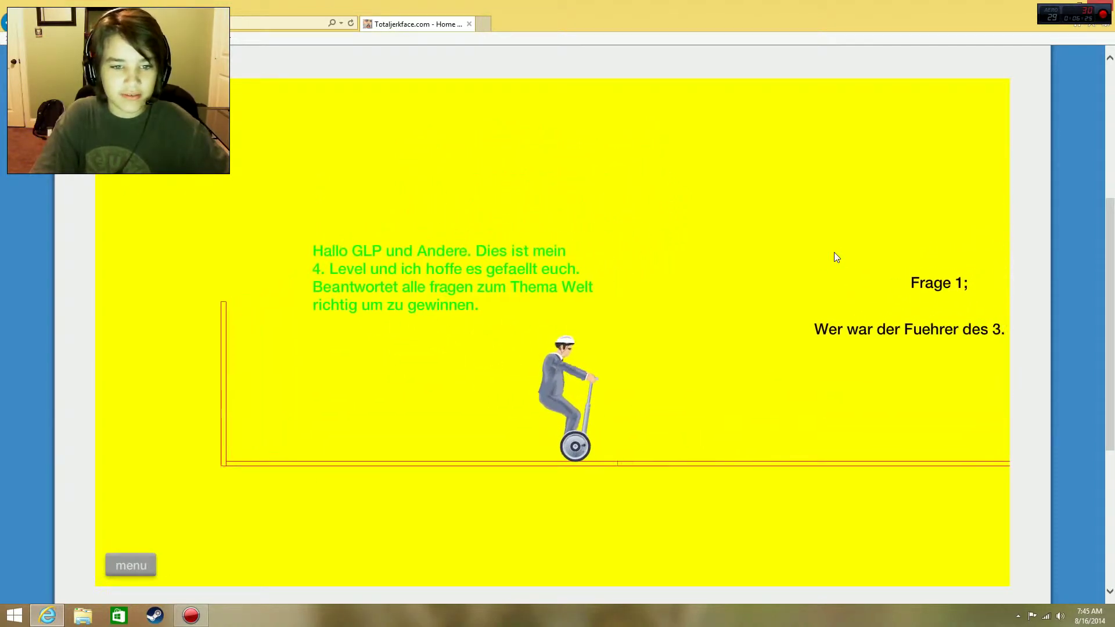
{"action": "key", "text": "Up"}
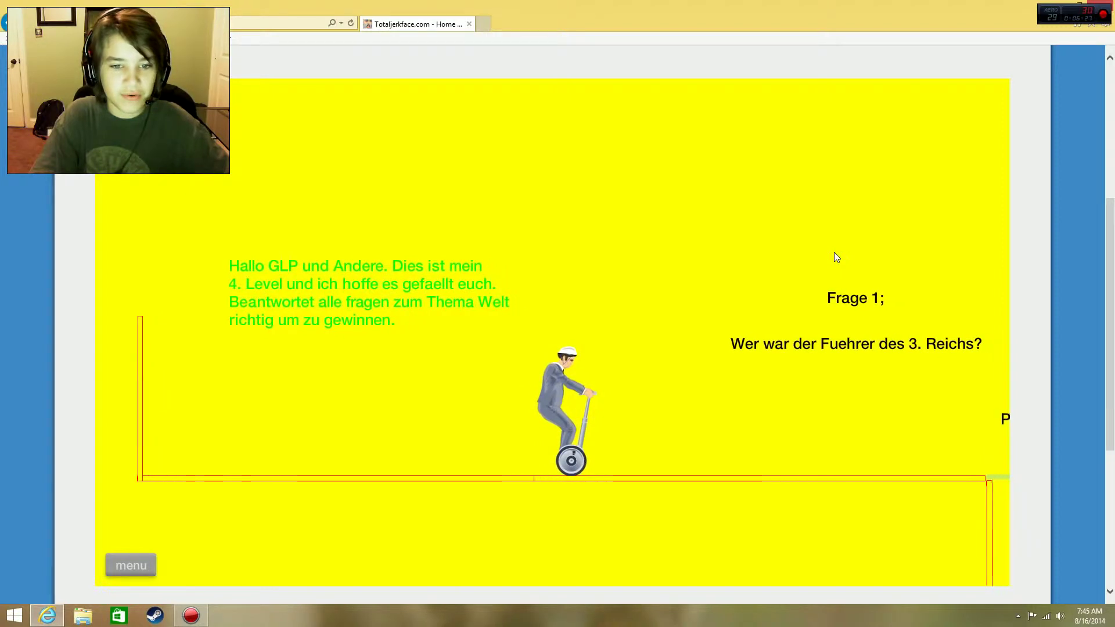
{"action": "key", "text": "Up"}
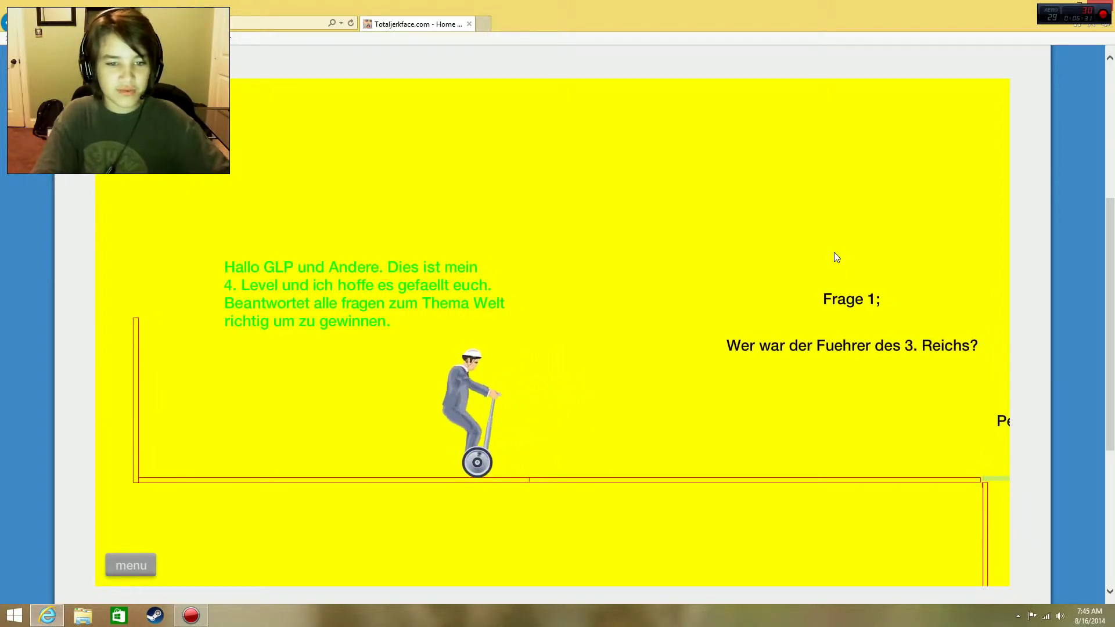
{"action": "key", "text": "Down"}
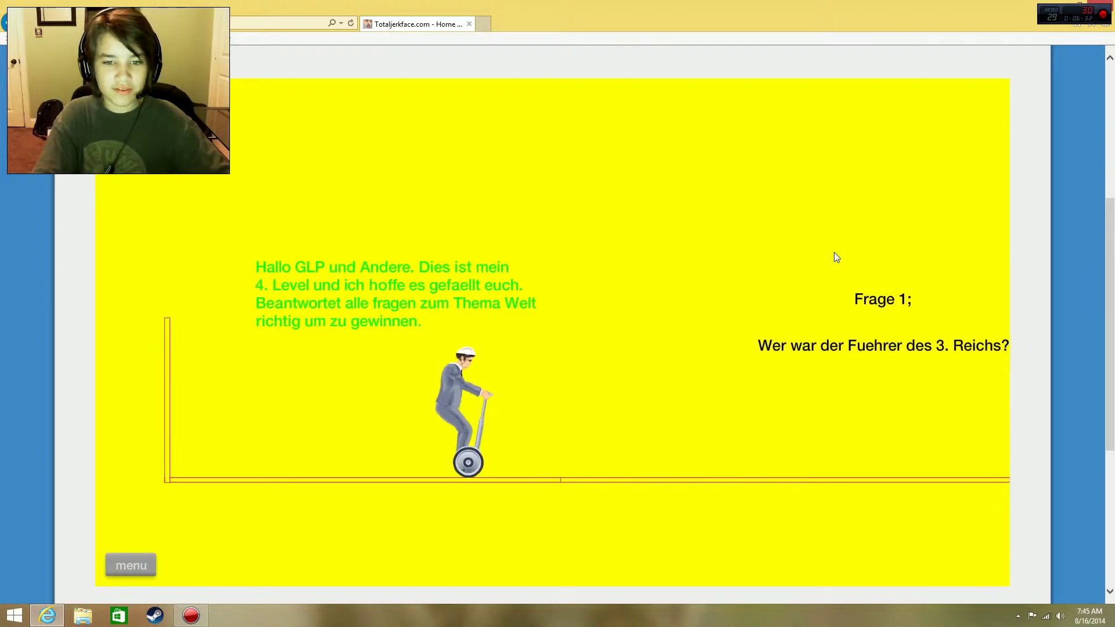
{"action": "key", "text": "Down"}
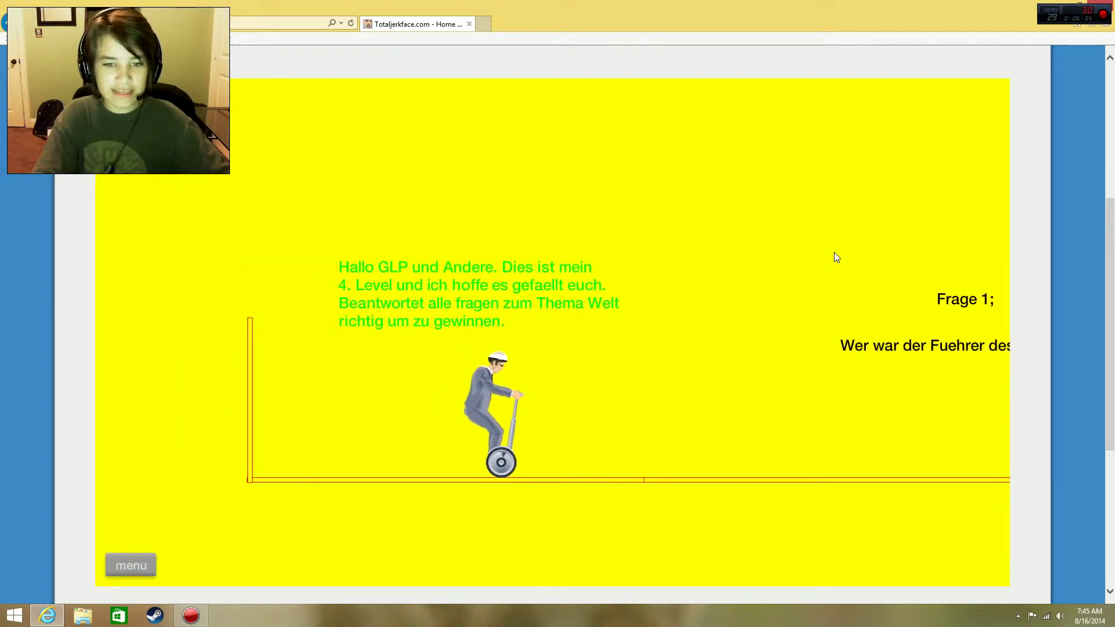
{"action": "key", "text": "Up"}
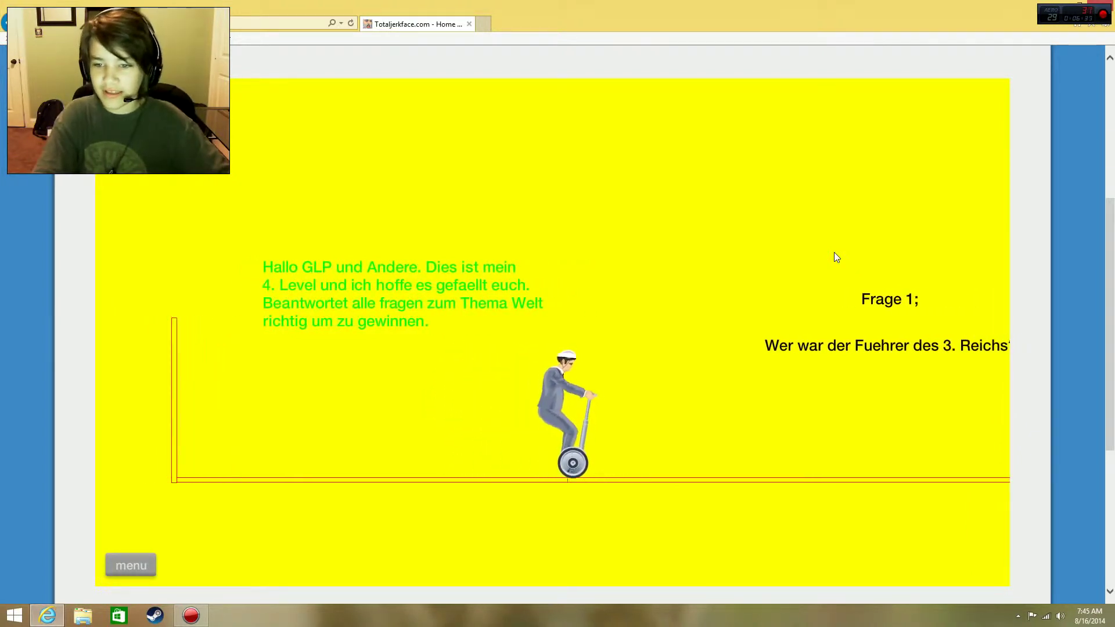
{"action": "key", "text": "Up"}
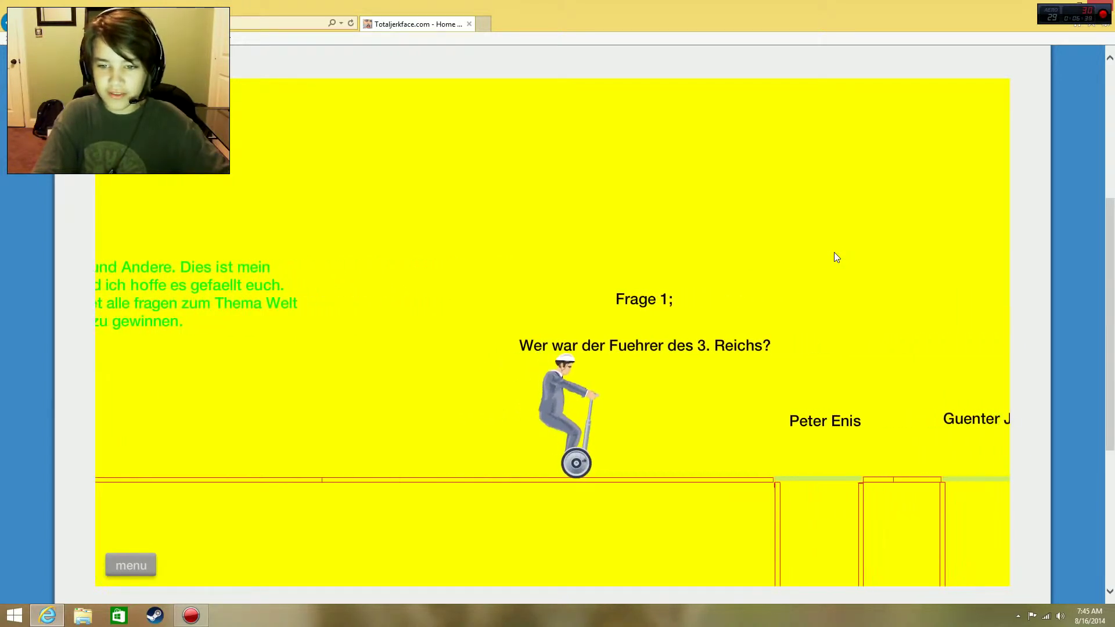
{"action": "key", "text": "Up"}
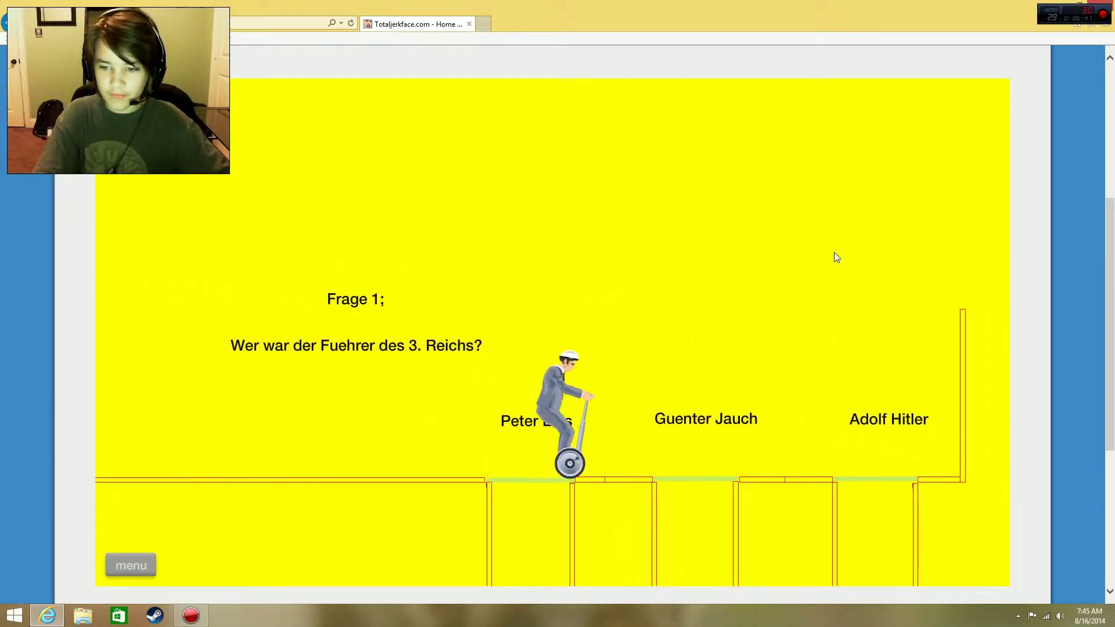
{"action": "key", "text": "Up"}
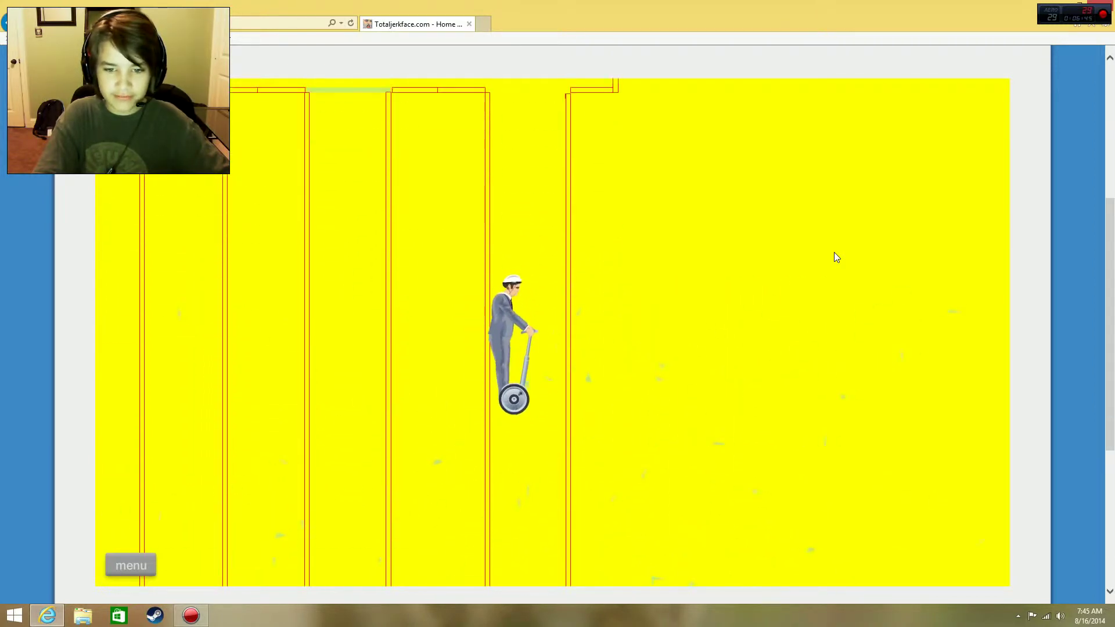
Cross question two, then drop onto the Heath Ledger answer, finishing in 58.30 seconds.
{"action": "key", "text": "Up"}
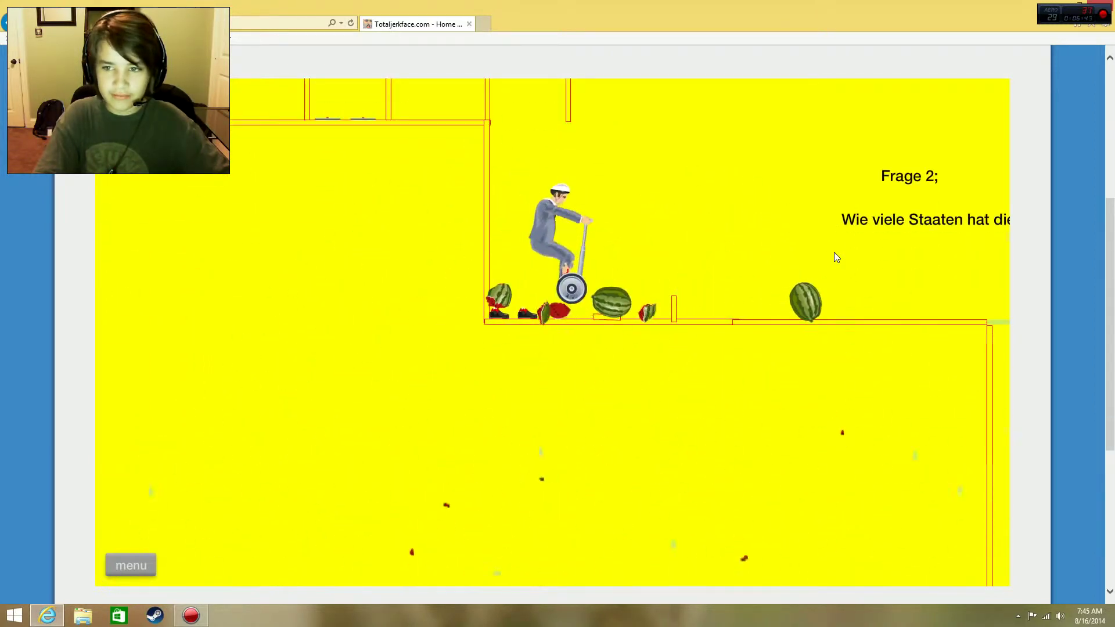
{"action": "key", "text": "Up"}
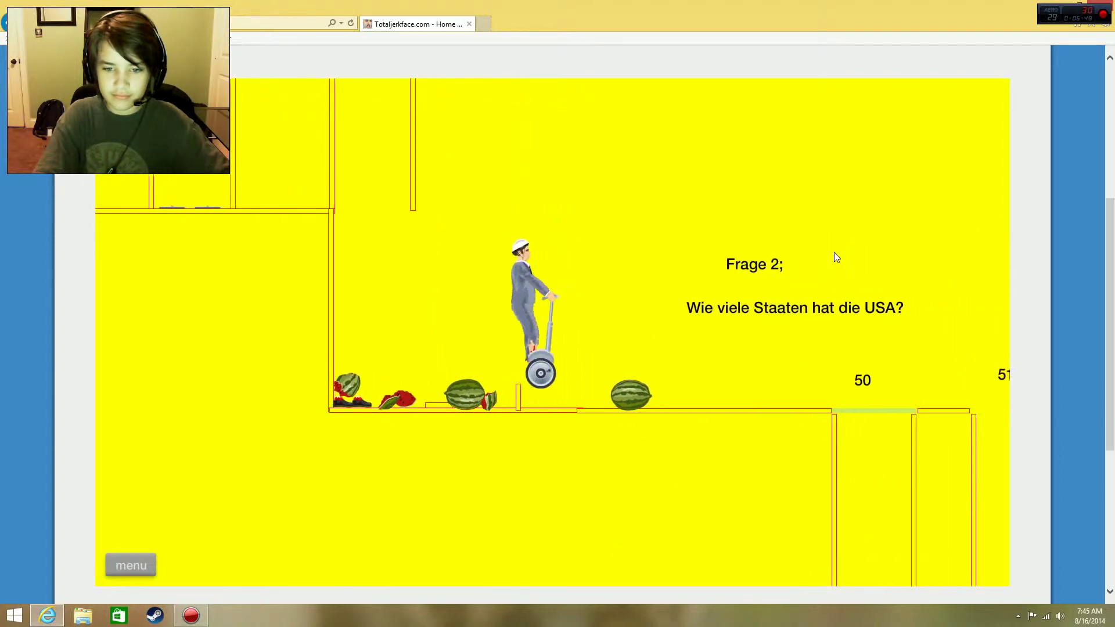
{"action": "key", "text": "Up"}
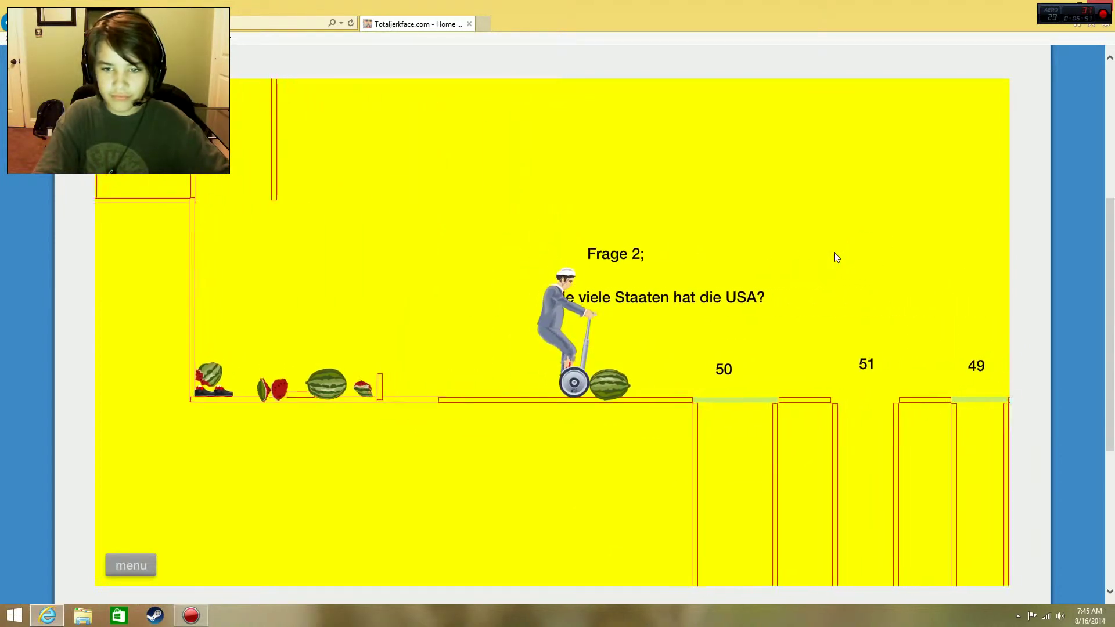
{"action": "key", "text": "Up"}
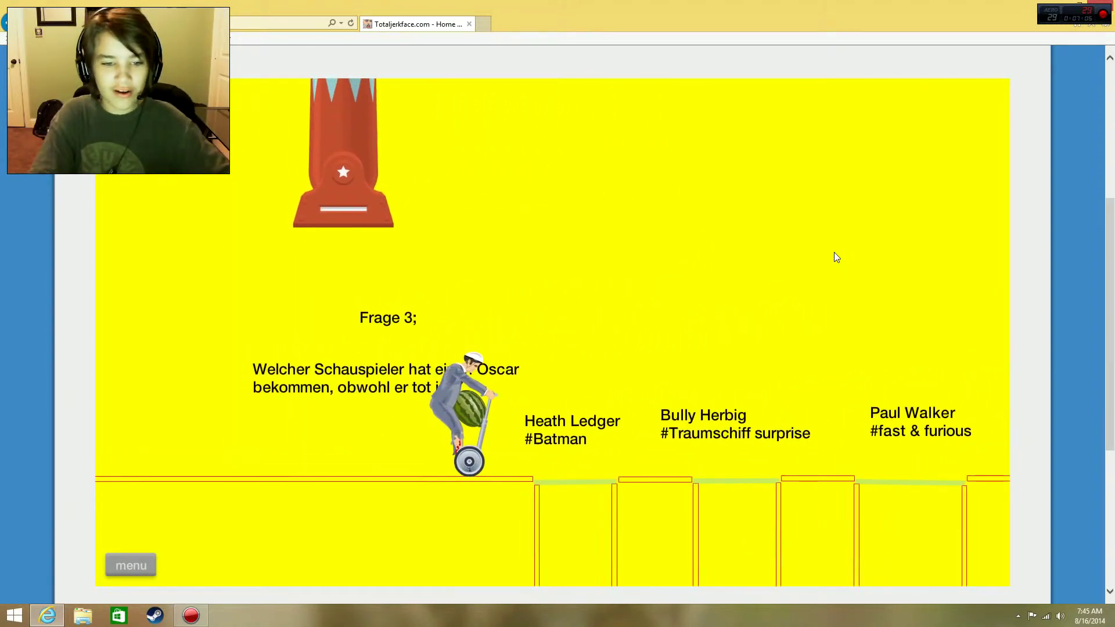
{"action": "key", "text": "Left"}
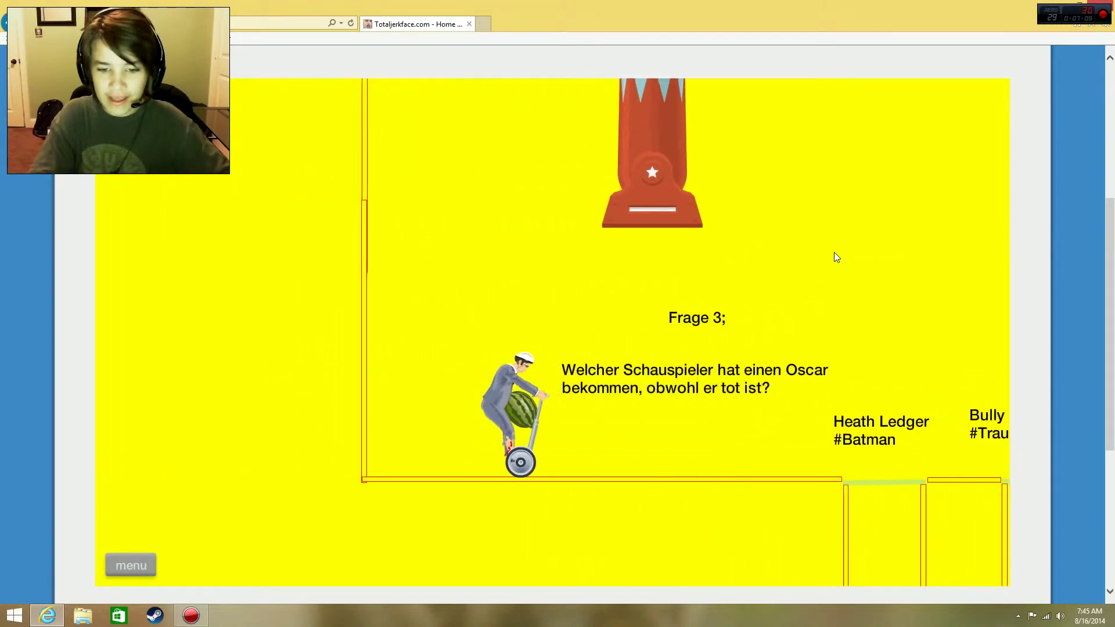
{"action": "key", "text": "Left"}
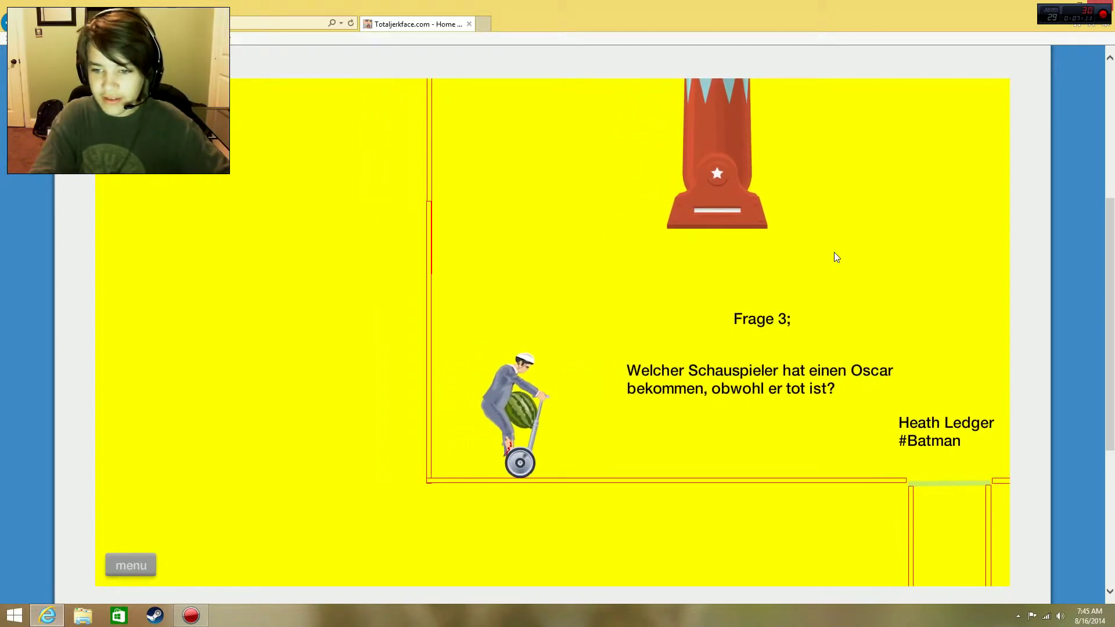
{"action": "key", "text": "Right"}
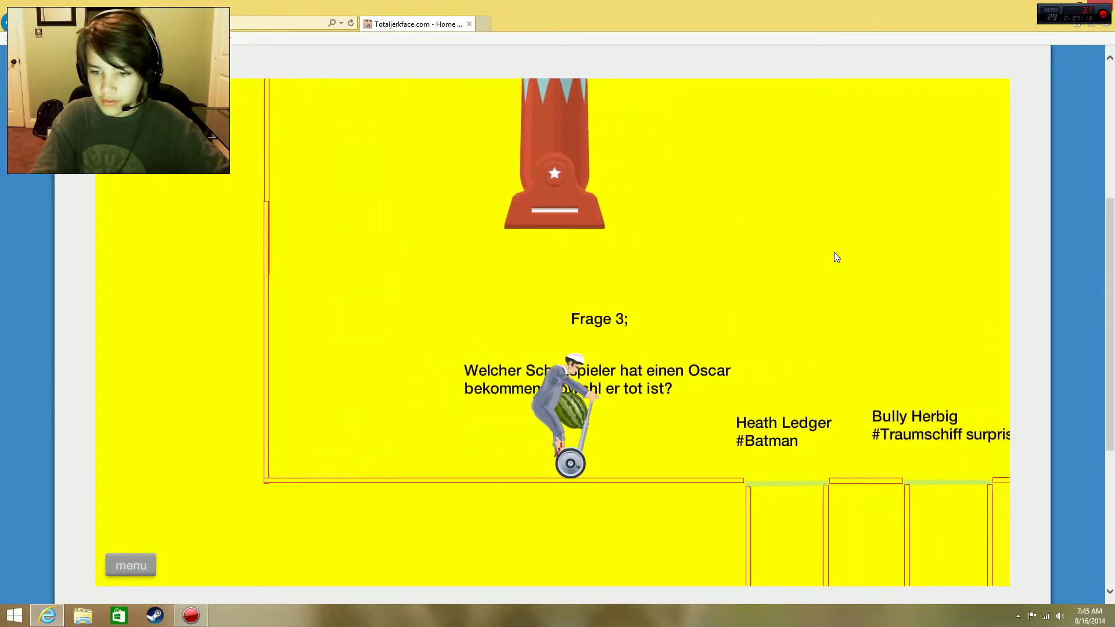
{"action": "key", "text": "Right"}
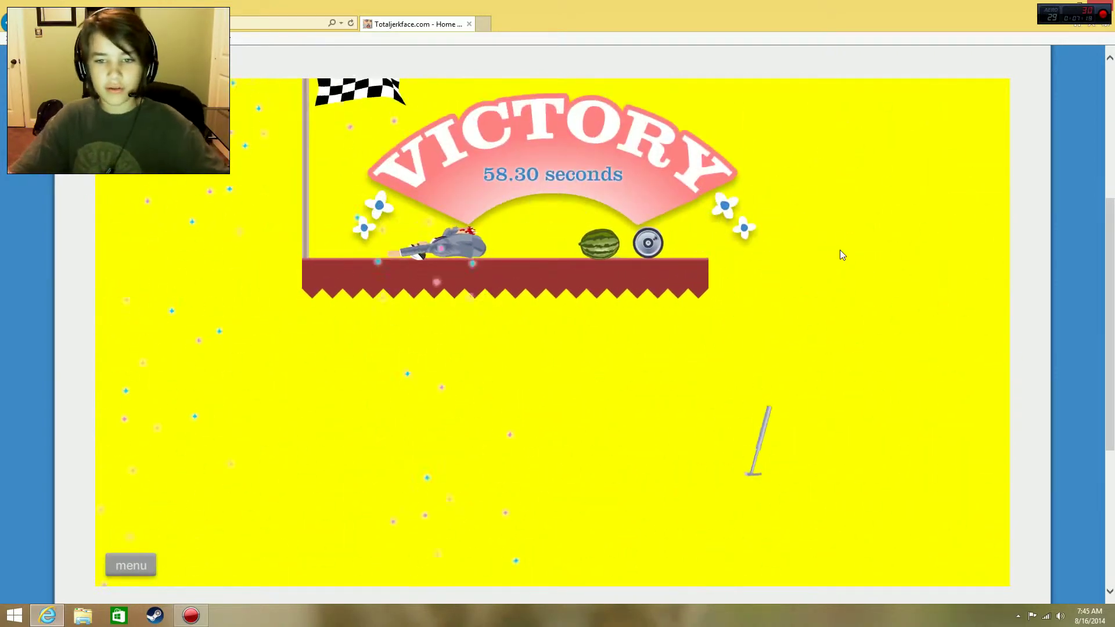
Leave the victory screen and start HrBrg family drive as the wheelchair guy.
{"action": "left_click", "coordinate": [547, 454]}
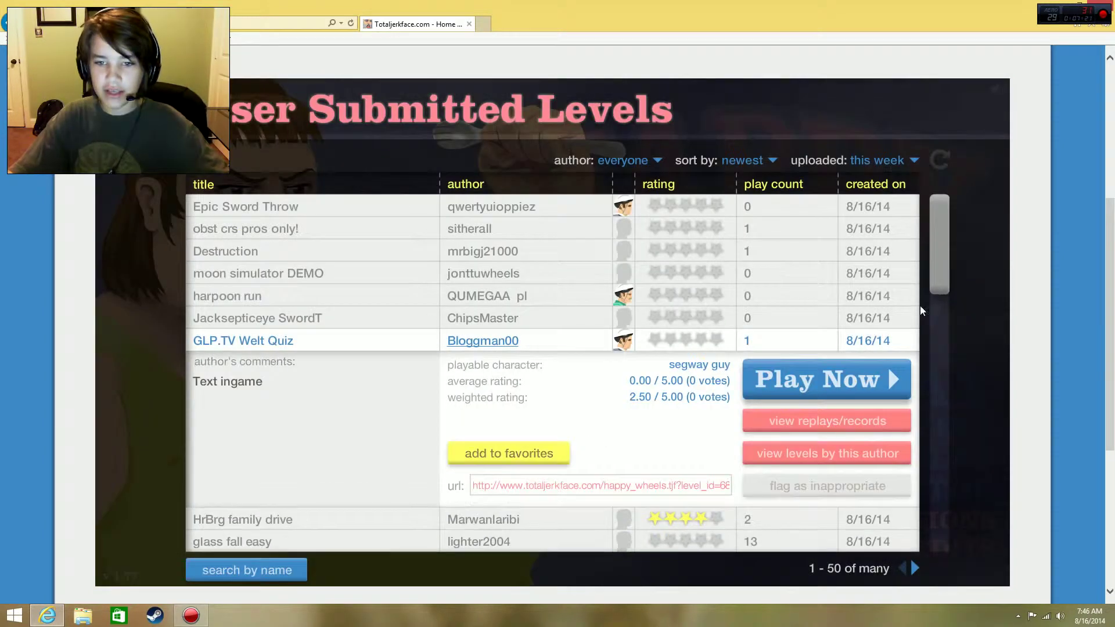
{"action": "left_click_drag", "start_coordinate": [933, 251], "coordinate": [946, 331]}
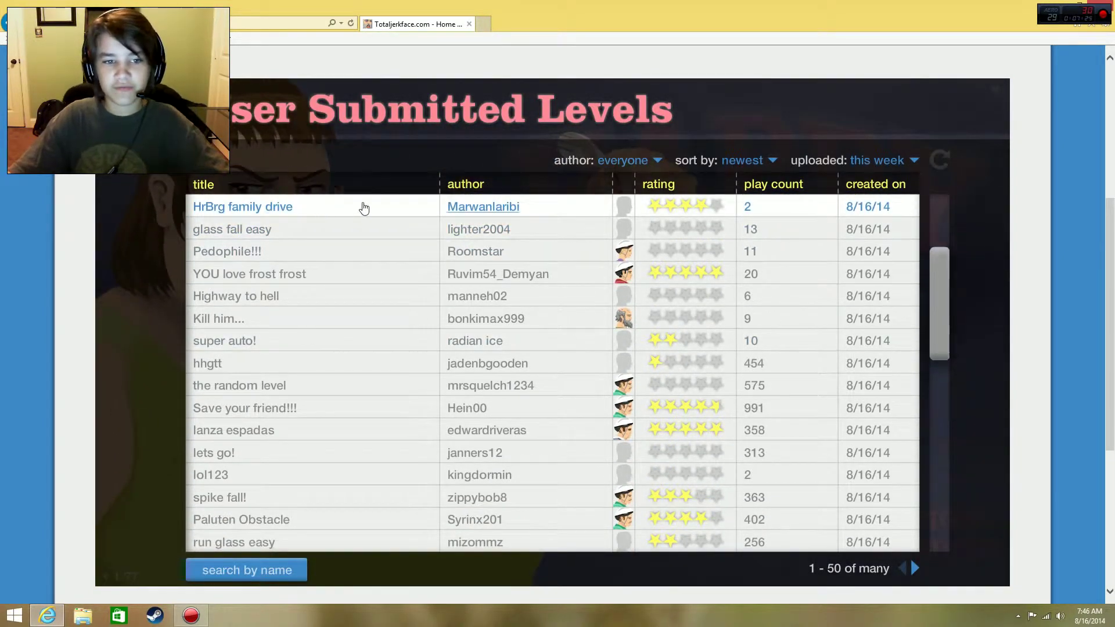
{"action": "left_click", "coordinate": [412, 211]}
{"action": "left_click", "coordinate": [819, 244]}
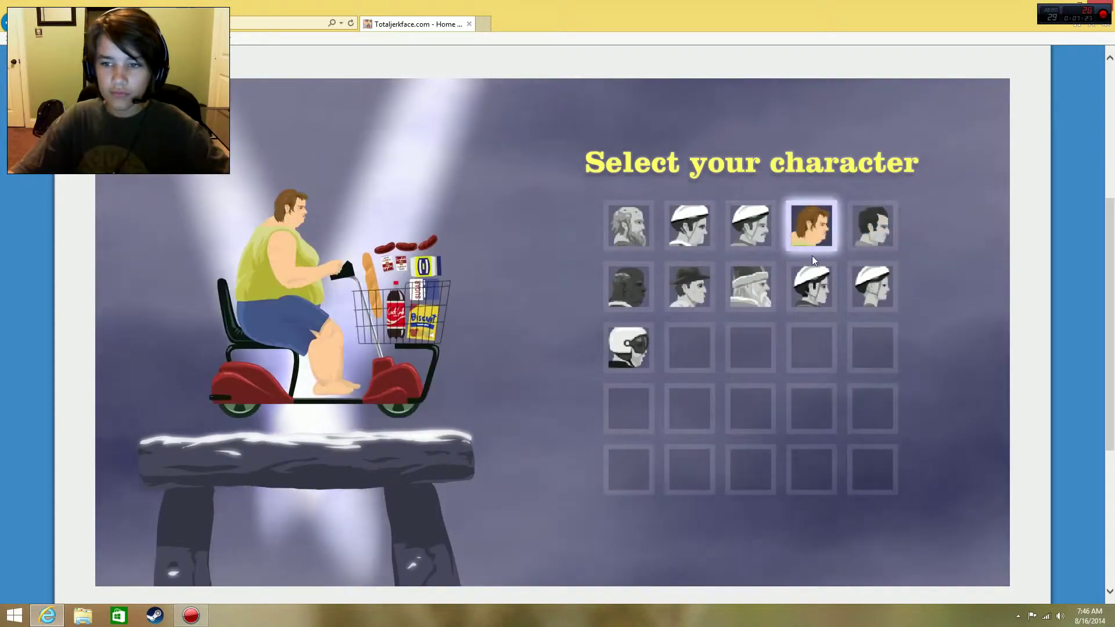
{"action": "left_click", "coordinate": [629, 226]}
Drive the wheelchair off the ledge until harpooned, then pause and change character.
{"action": "key", "text": "Up"}
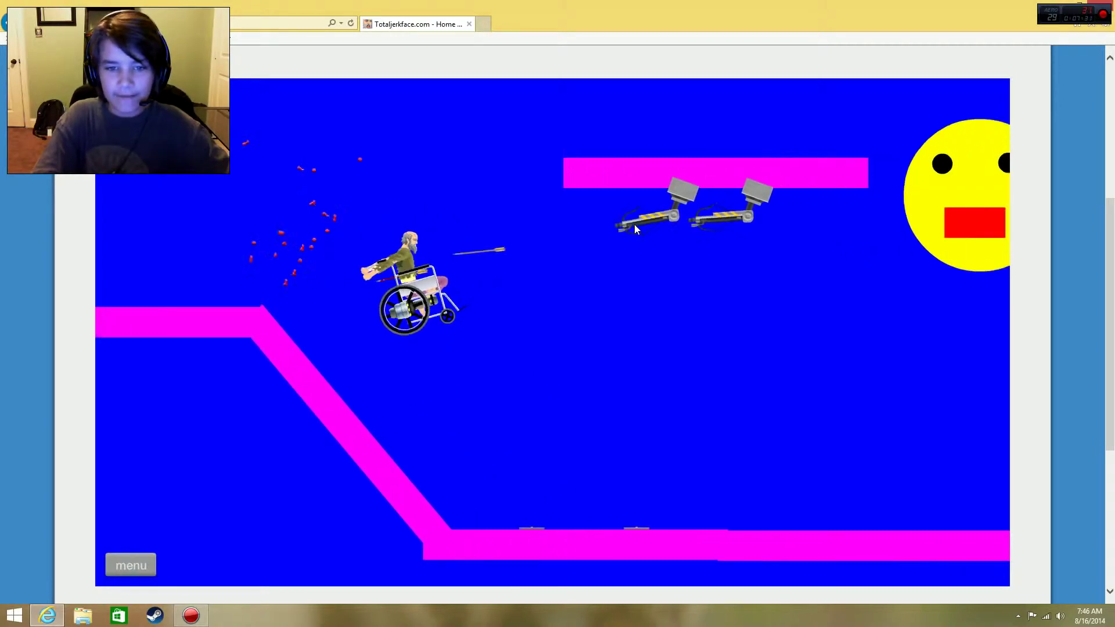
{"action": "key", "text": "Up"}
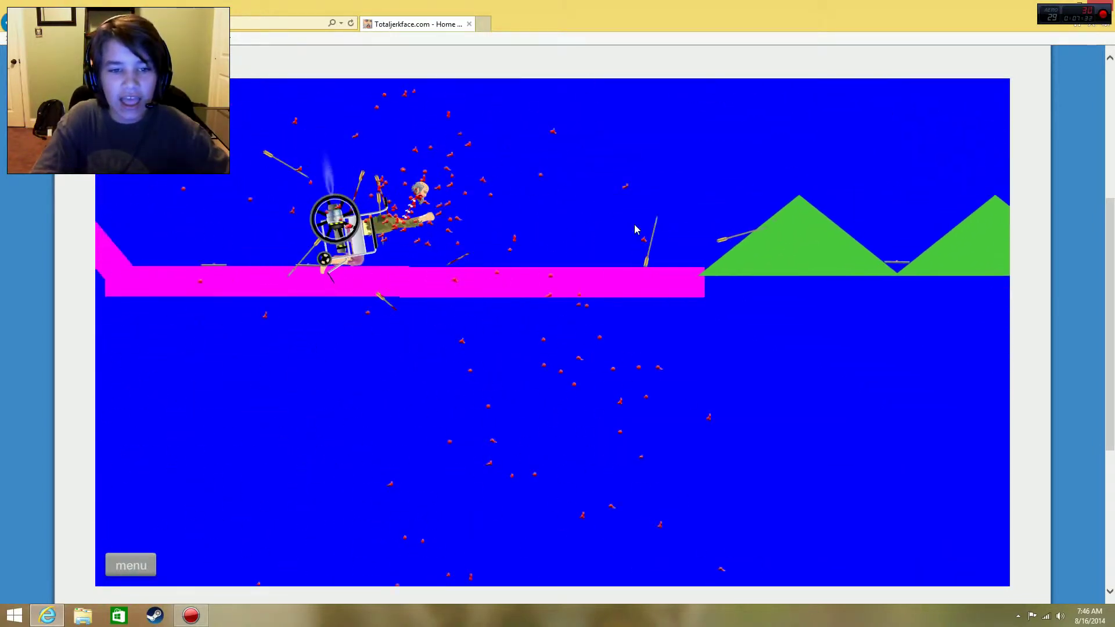
{"action": "key", "text": "Escape"}
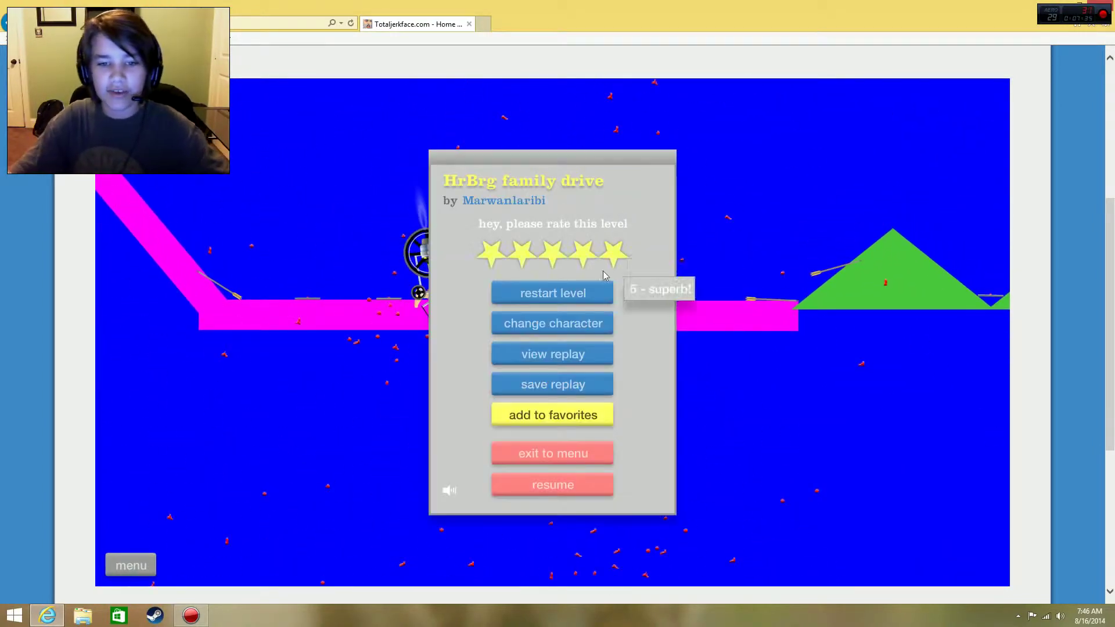
{"action": "left_click", "coordinate": [553, 323]}
Start HrBrg family drive as helicopter man and fly right past the arrows.
{"action": "left_click", "coordinate": [630, 347]}
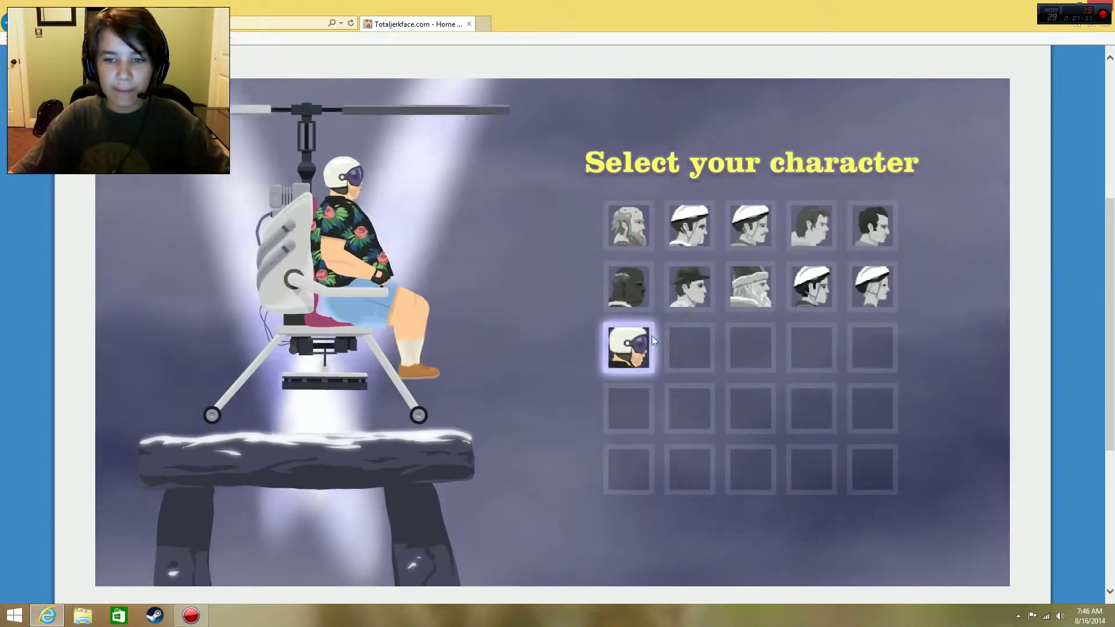
{"action": "left_click", "coordinate": [632, 348]}
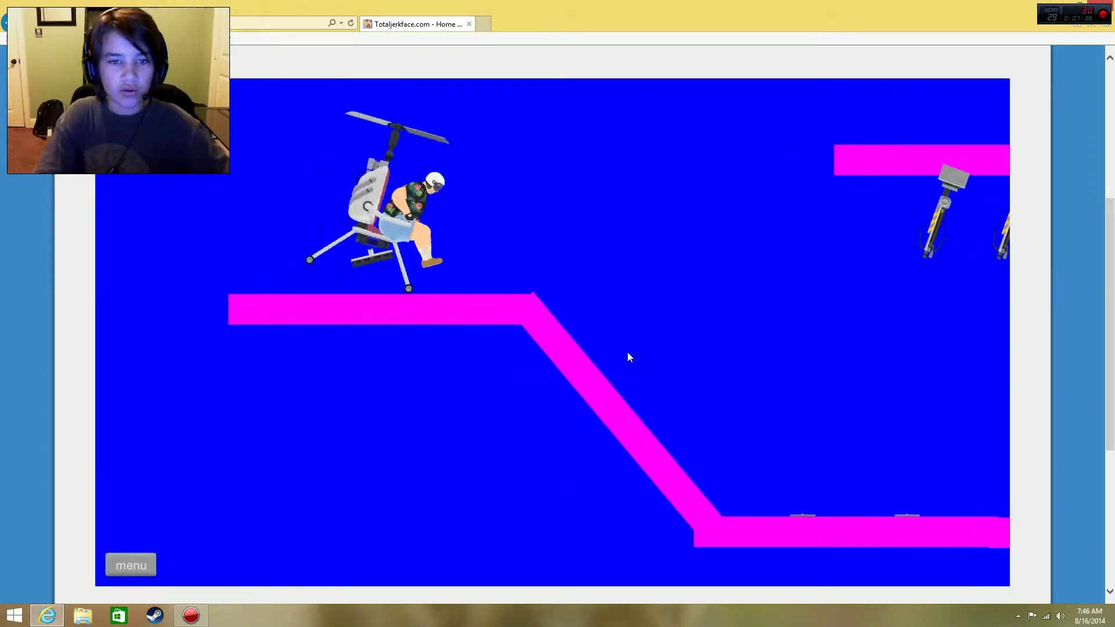
{"action": "key", "text": "Up"}
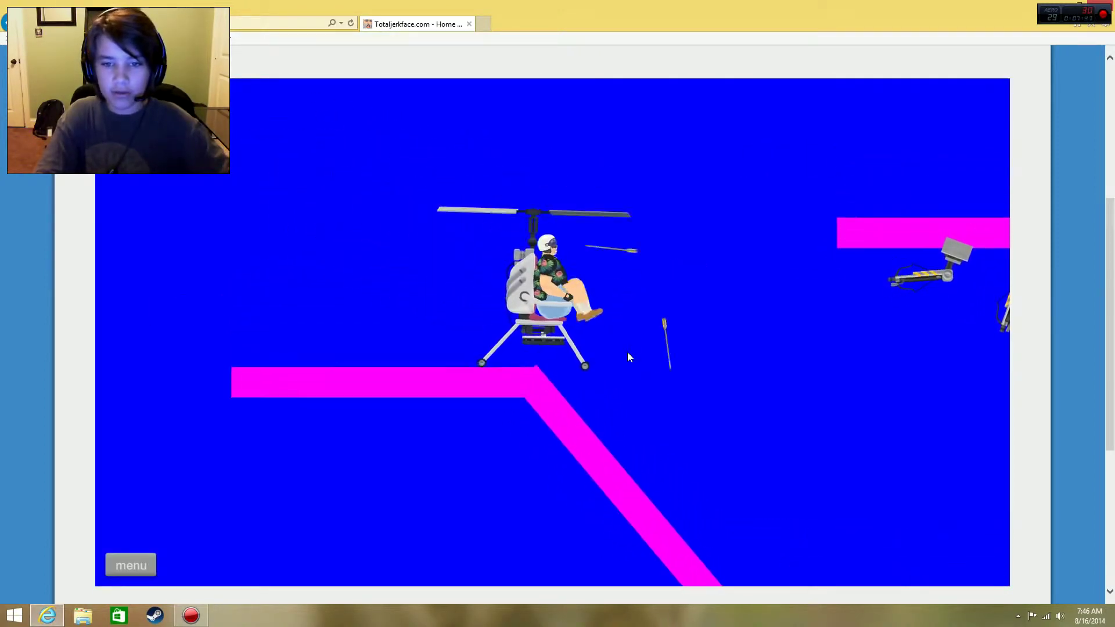
{"action": "key", "text": "Up"}
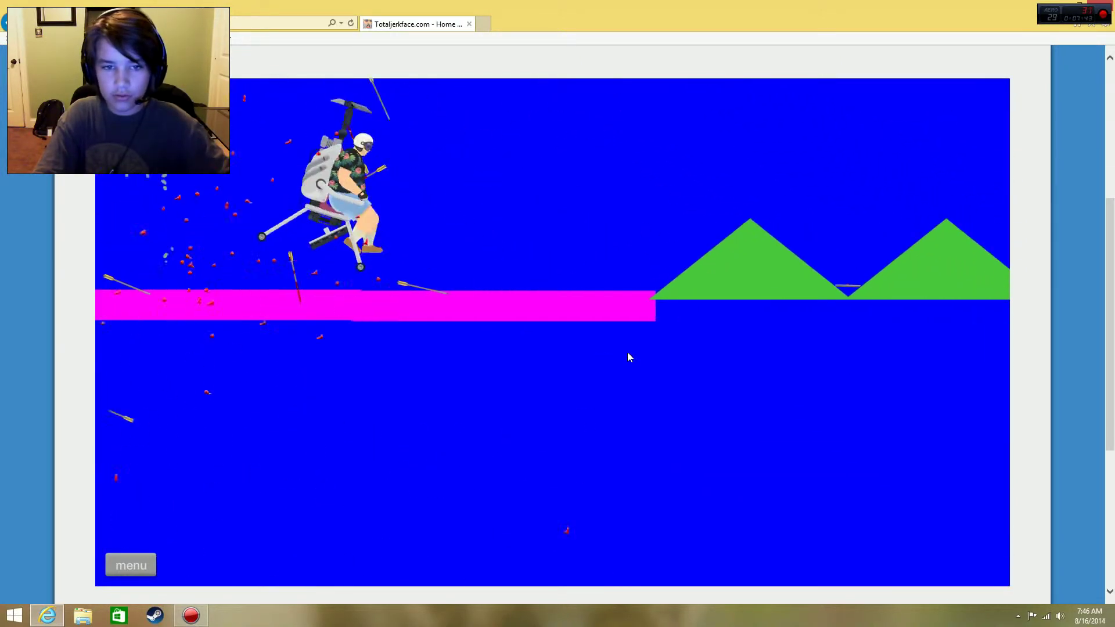
{"action": "key", "text": "Up"}
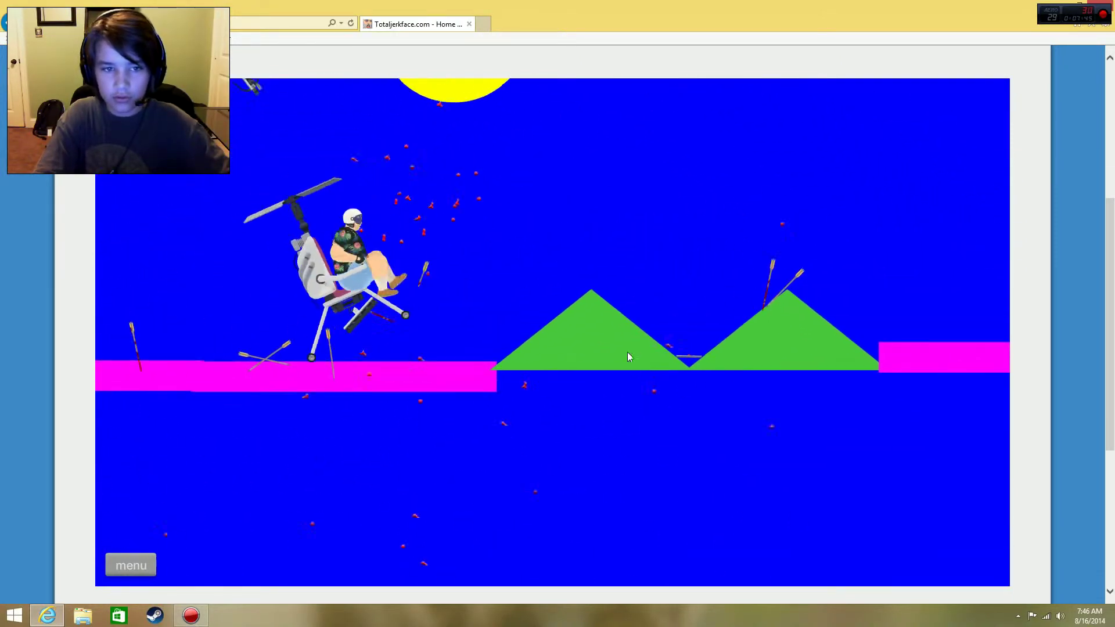
Fly over the green spikes and cannon to the flag in 19.00 seconds, then exit.
{"action": "key", "text": "Left"}
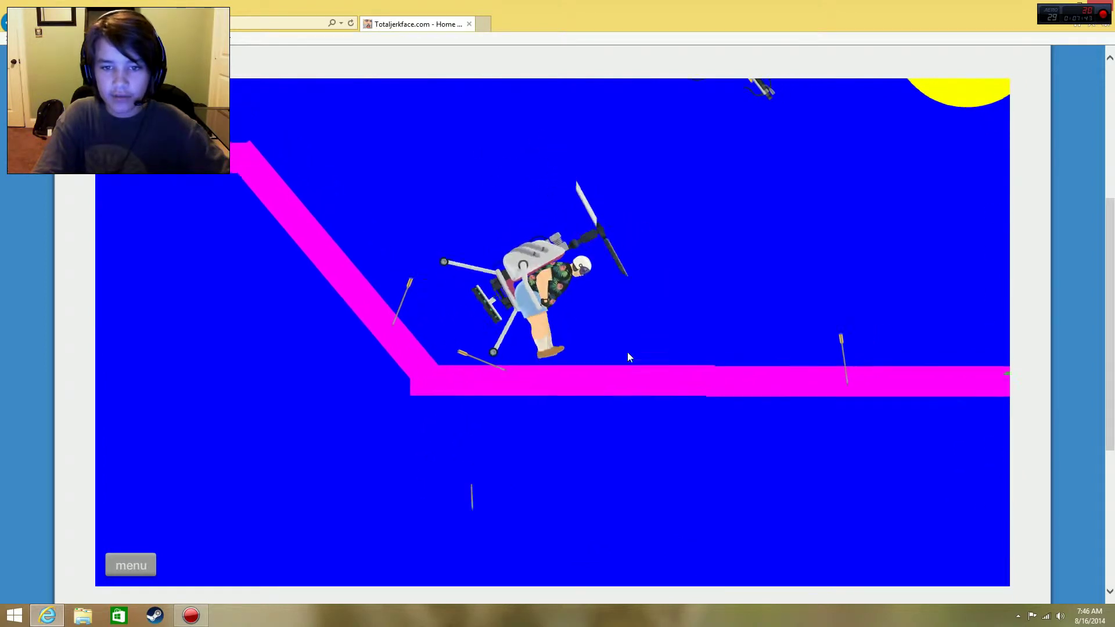
{"action": "key", "text": "Up"}
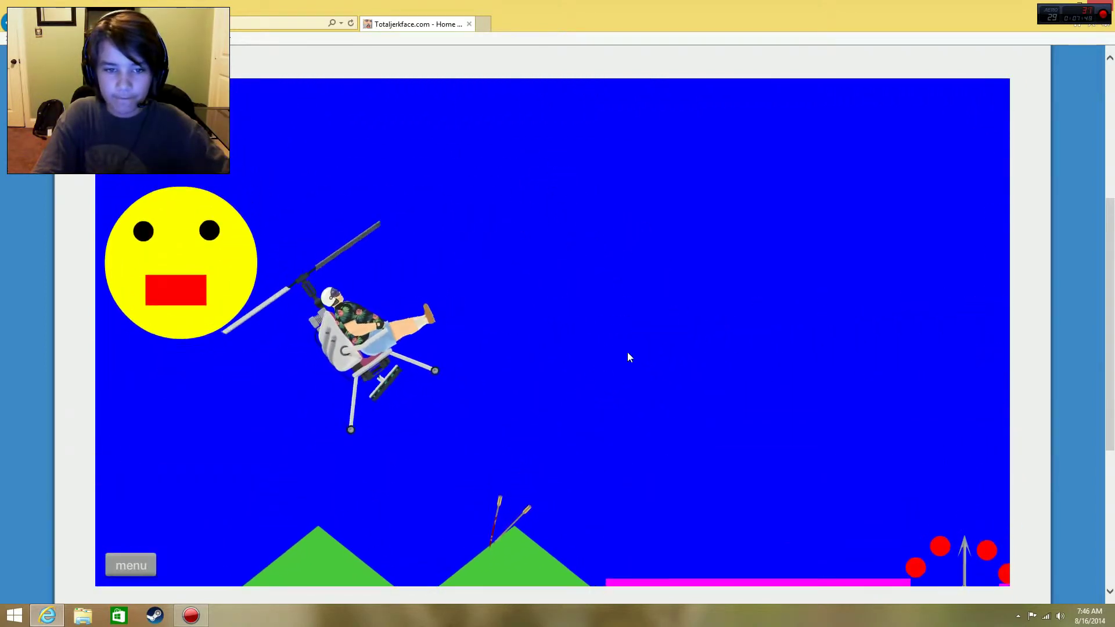
{"action": "key", "text": "Up"}
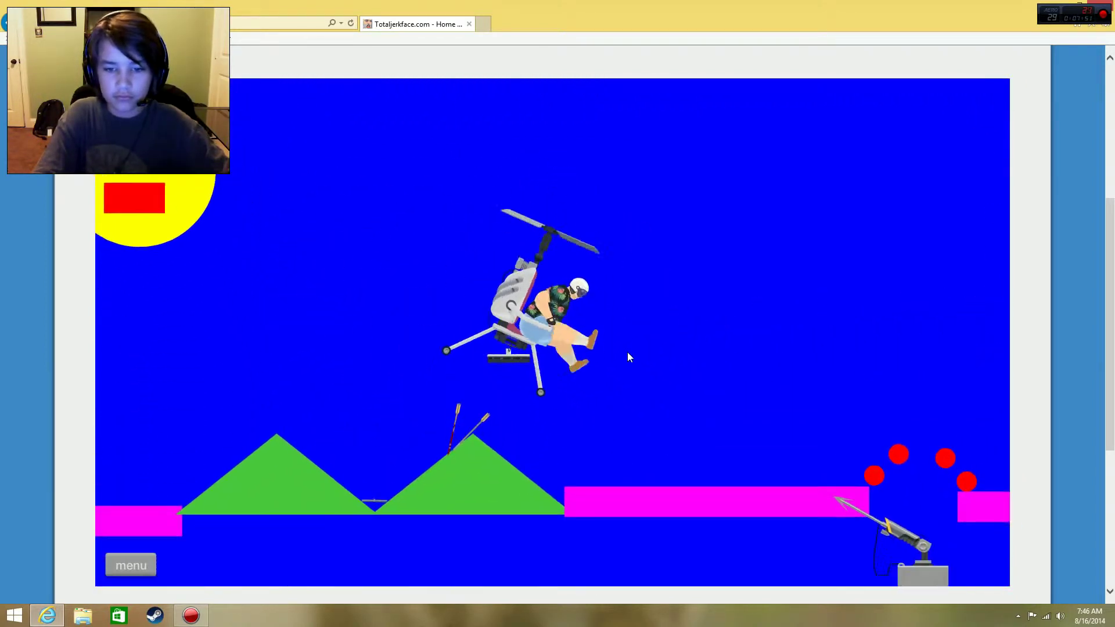
{"action": "key", "text": "Up"}
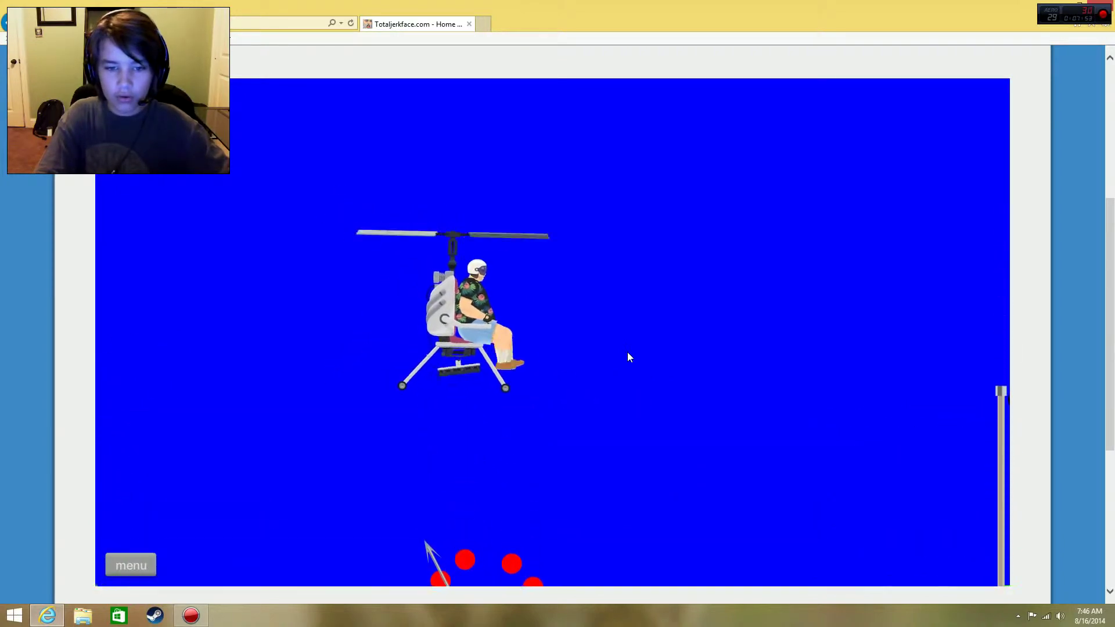
{"action": "key", "text": "Right"}
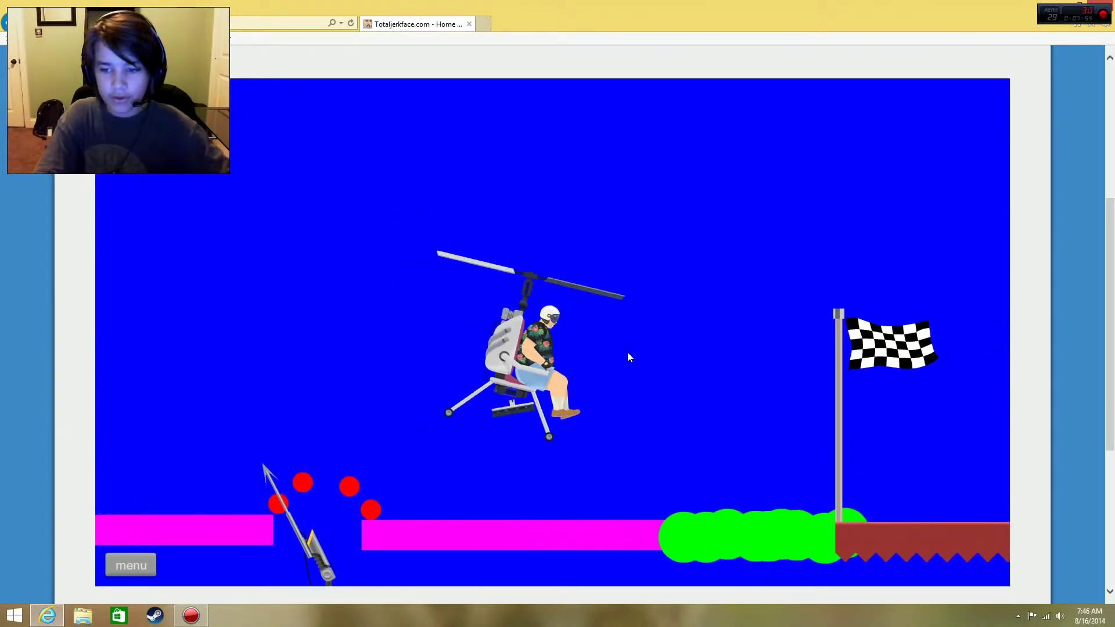
{"action": "key", "text": "Right"}
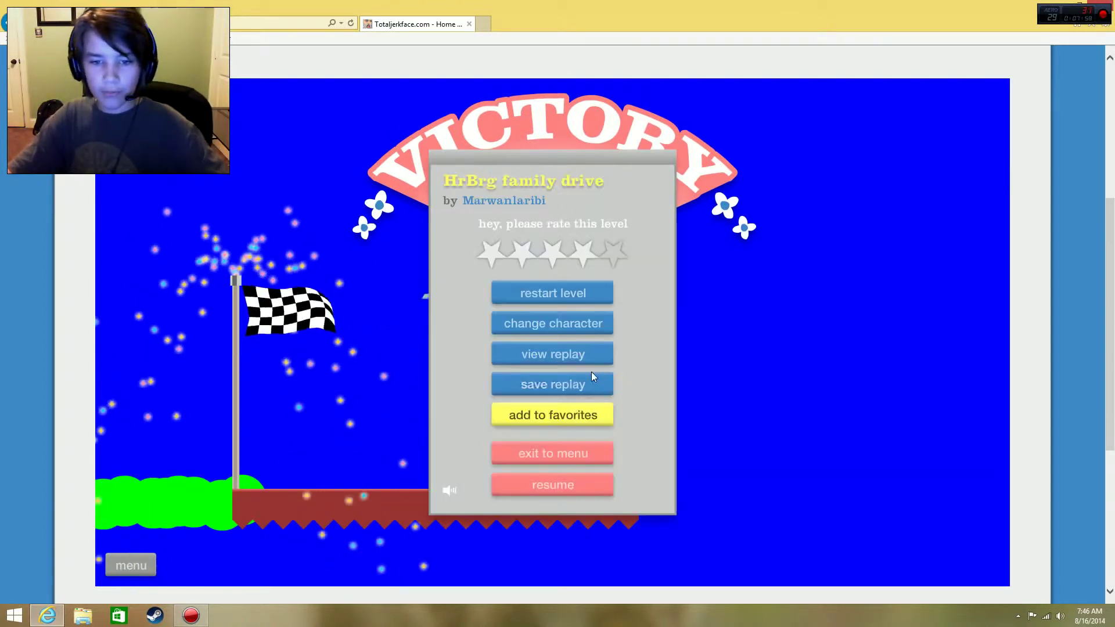
{"action": "left_click", "coordinate": [549, 455]}
{"action": "left_click_drag", "start_coordinate": [949, 224], "coordinate": [939, 316]}
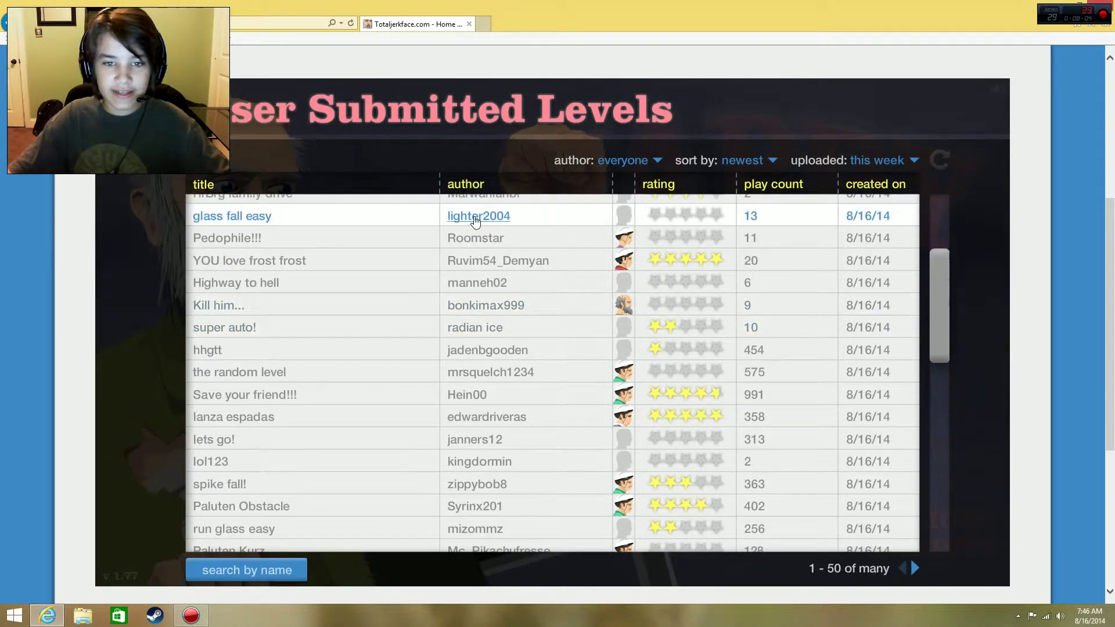
Start glass fall easy with the pogo stick character.
{"action": "left_click", "coordinate": [478, 220]}
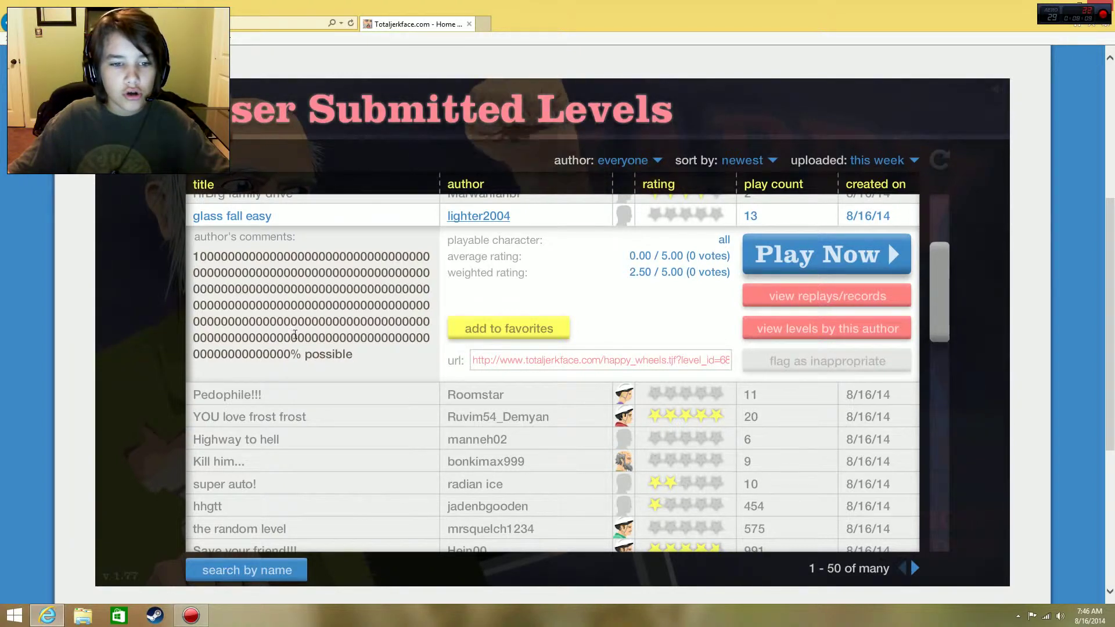
{"action": "left_click", "coordinate": [767, 258]}
{"action": "left_click", "coordinate": [812, 286]}
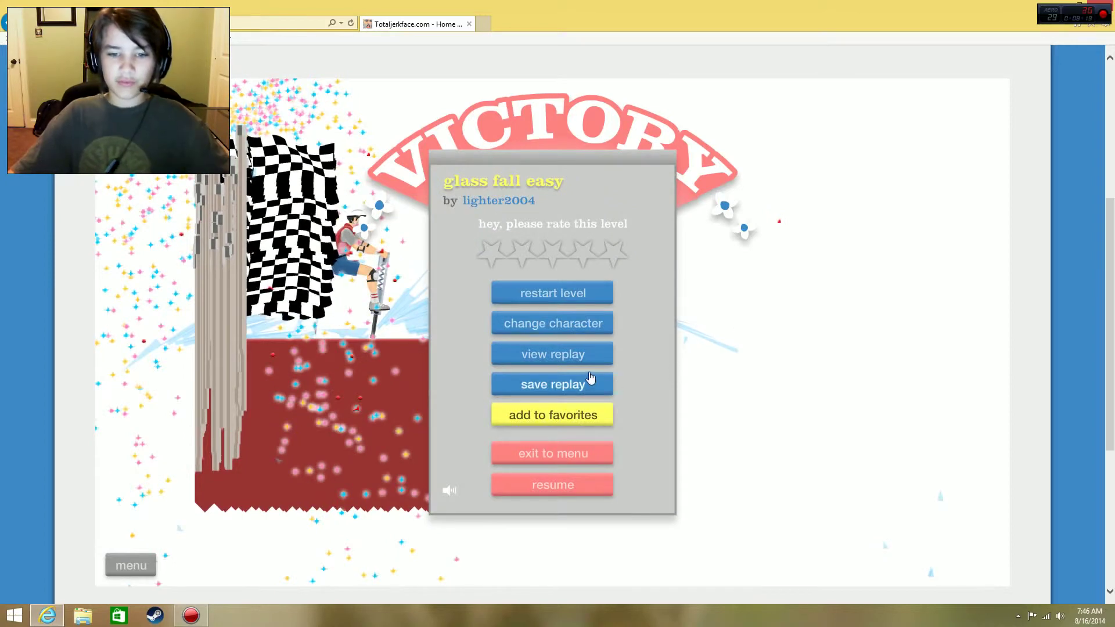
Leave the victory screen and bring up Highway to hell's details in the list.
{"action": "left_click", "coordinate": [547, 453]}
{"action": "left_click_drag", "start_coordinate": [941, 218], "coordinate": [945, 316]}
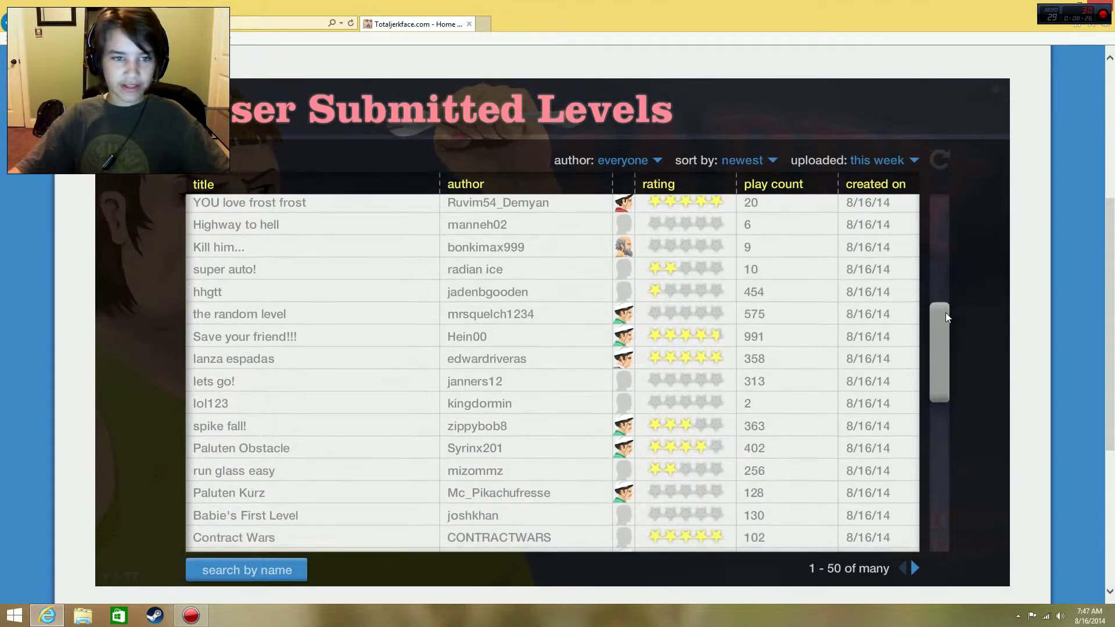
{"action": "left_click", "coordinate": [321, 210]}
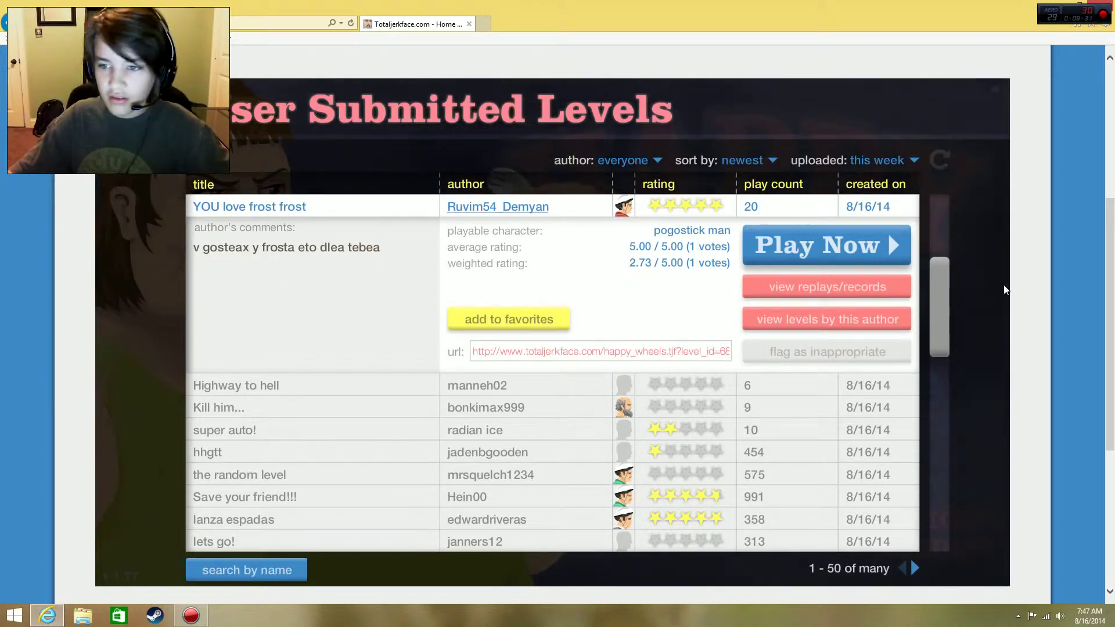
{"action": "left_click_drag", "start_coordinate": [945, 288], "coordinate": [947, 336]}
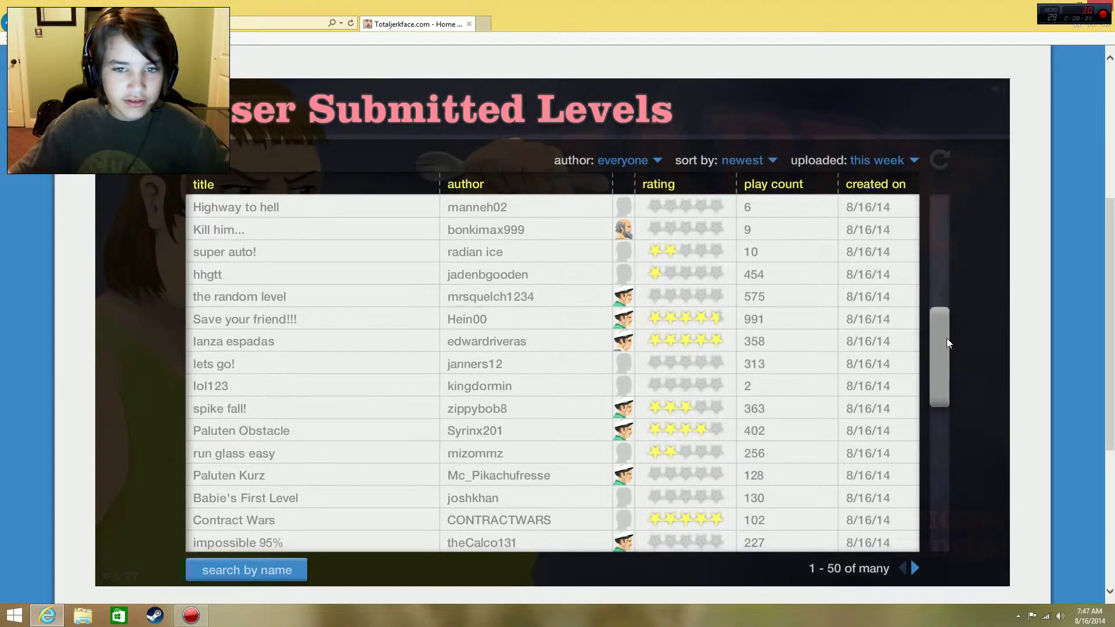
{"action": "left_click", "coordinate": [424, 211]}
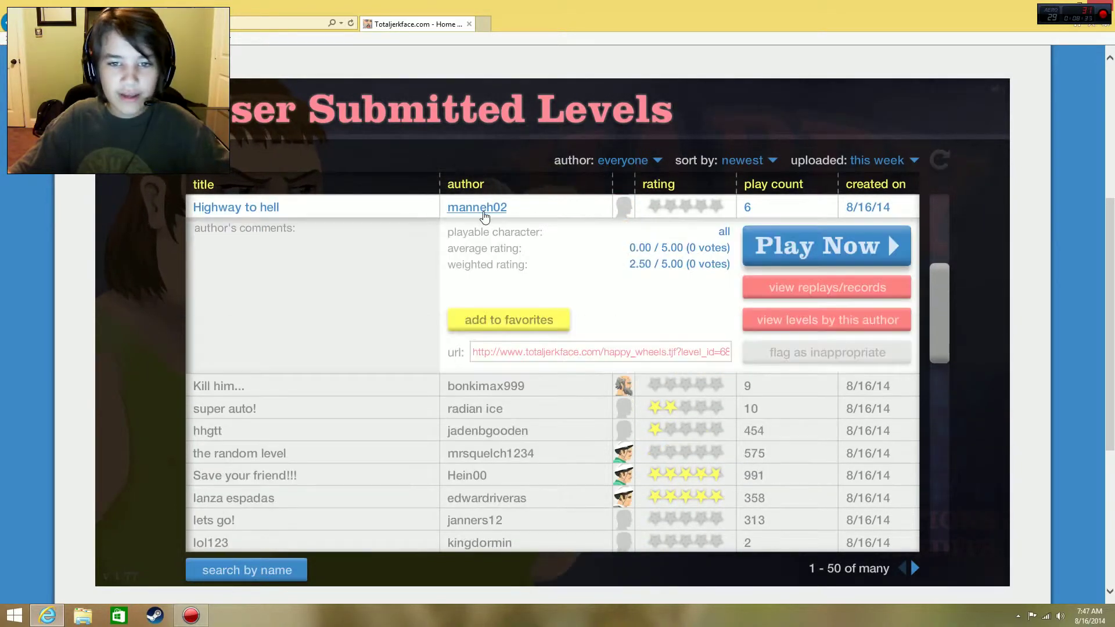
Launch Highway to hell as the bike rider, ride up the blue steps, and pause.
{"action": "left_click", "coordinate": [840, 245]}
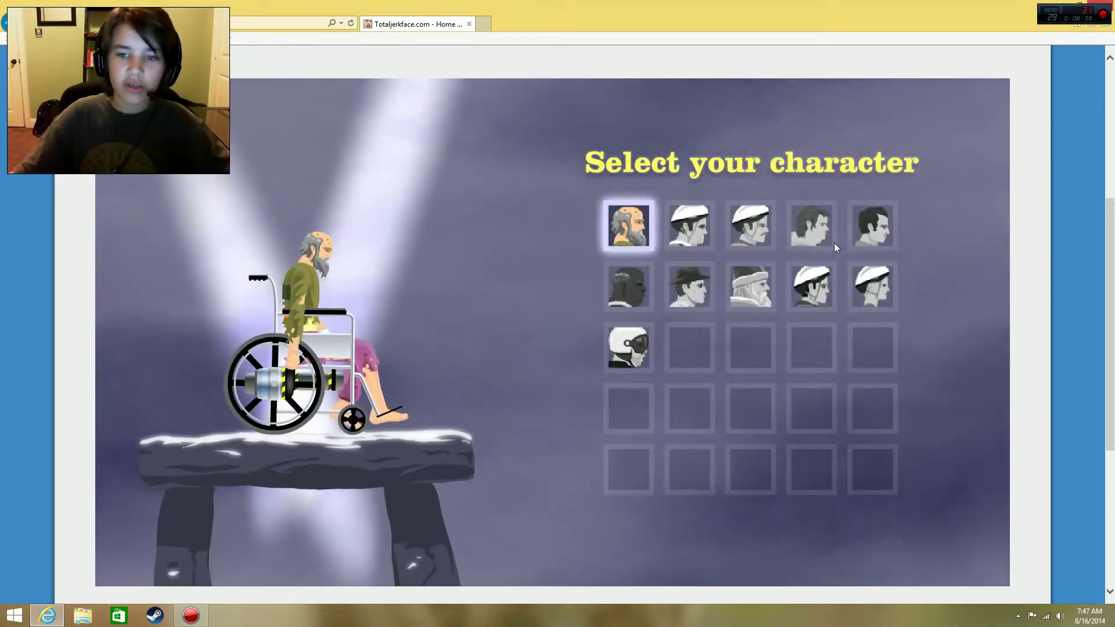
{"action": "left_click", "coordinate": [784, 241]}
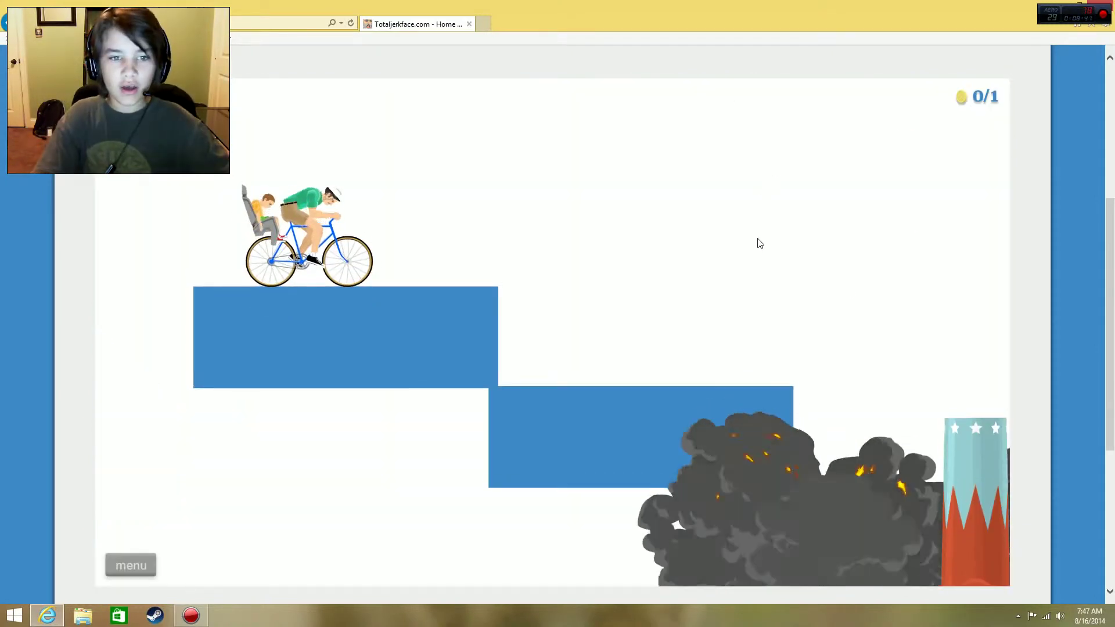
{"action": "key", "text": "Up"}
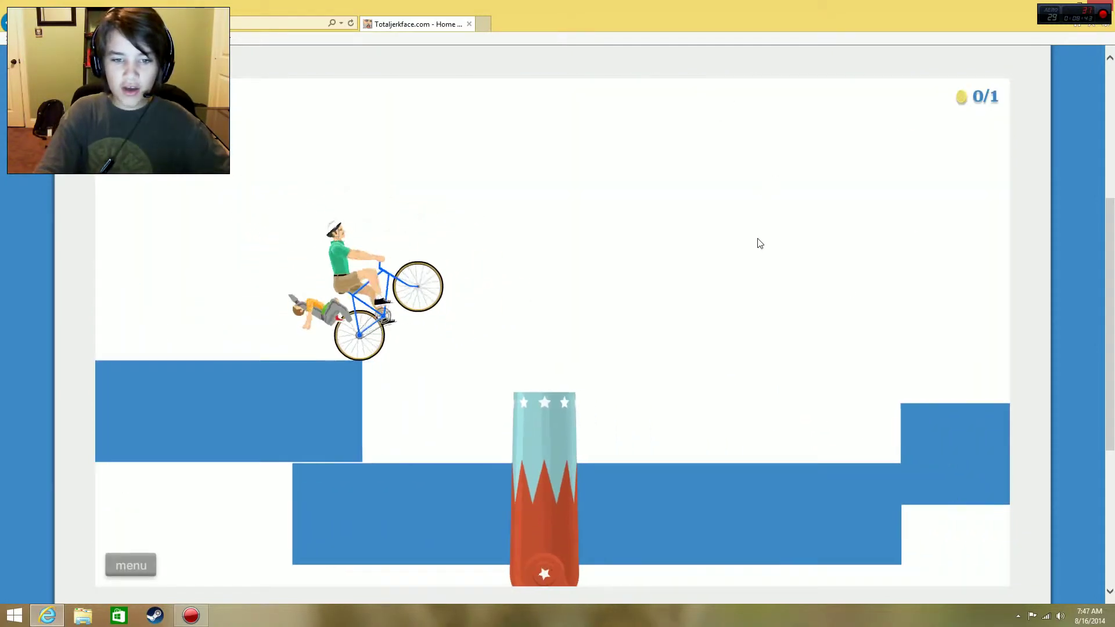
{"action": "key", "text": "Up"}
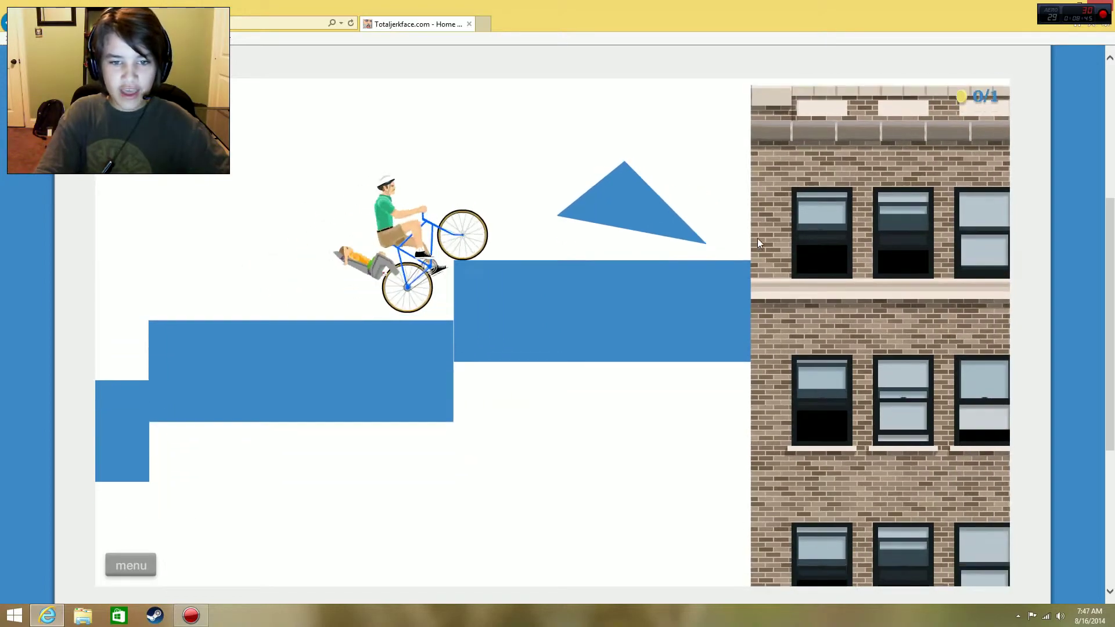
{"action": "key", "text": "Up"}
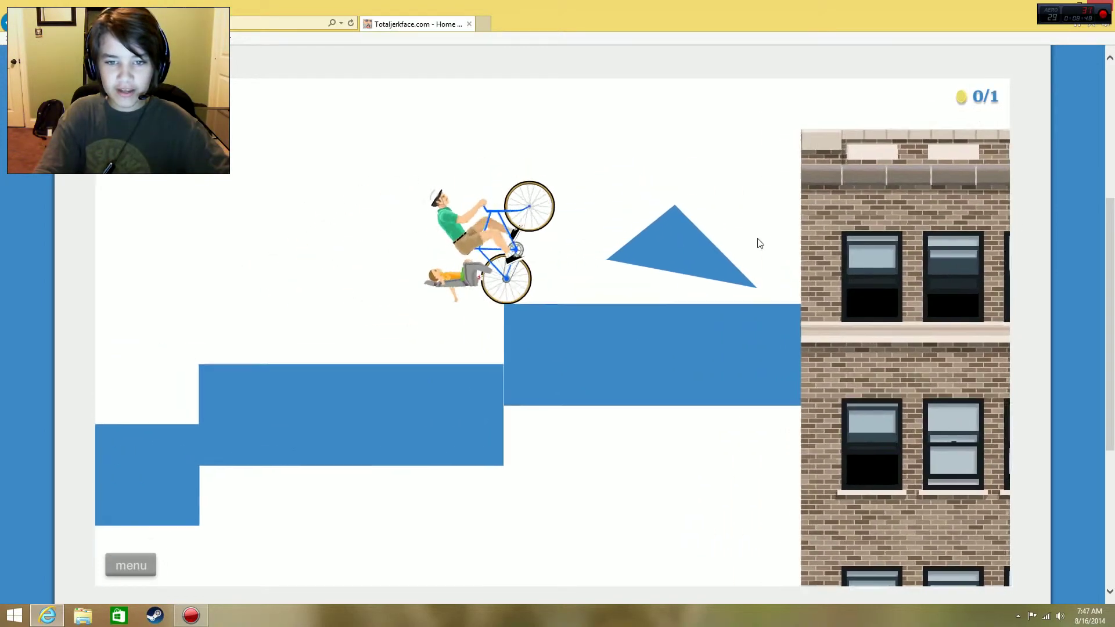
{"action": "key", "text": "Up"}
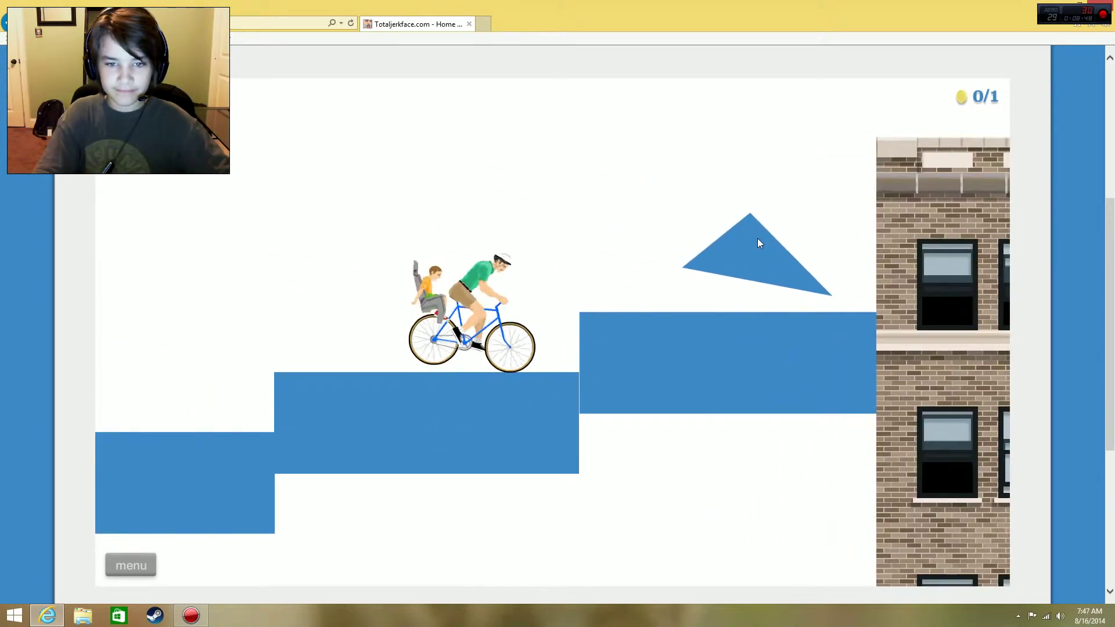
{"action": "key", "text": "Up"}
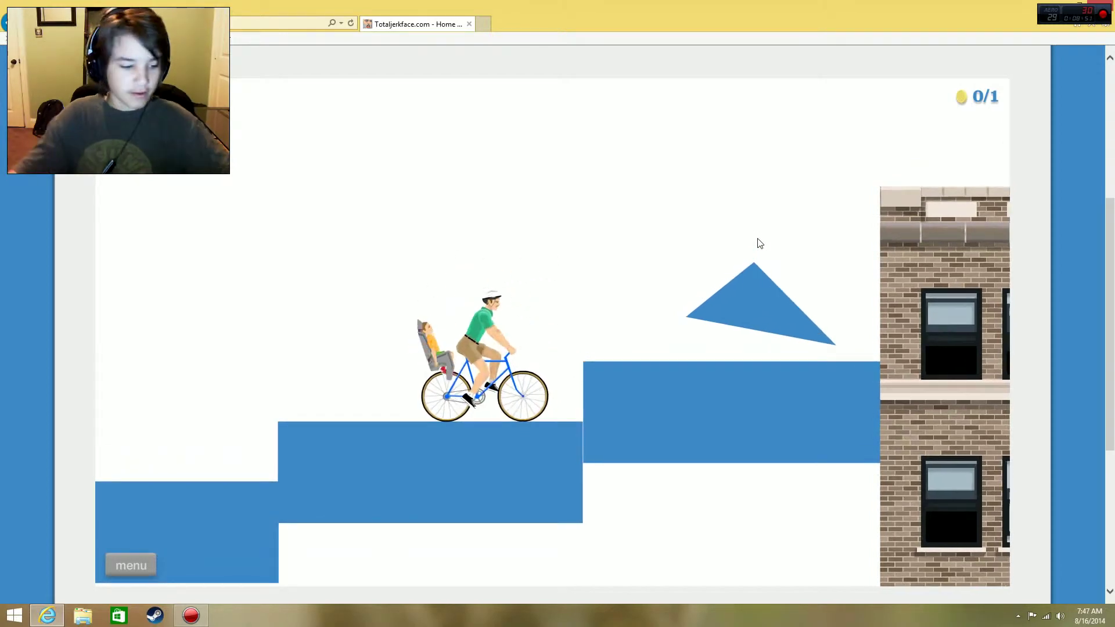
{"action": "key", "text": "Escape"}
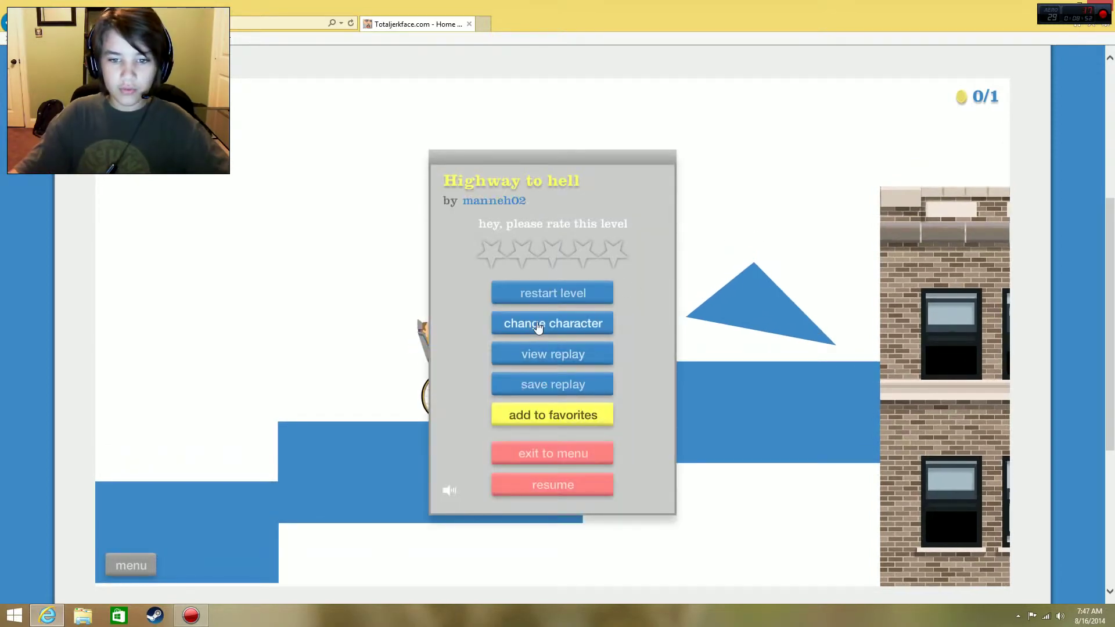
Switch to the pogo stick character and bounce forward across the first platforms.
{"action": "left_click", "coordinate": [537, 327]}
{"action": "left_click", "coordinate": [801, 279]}
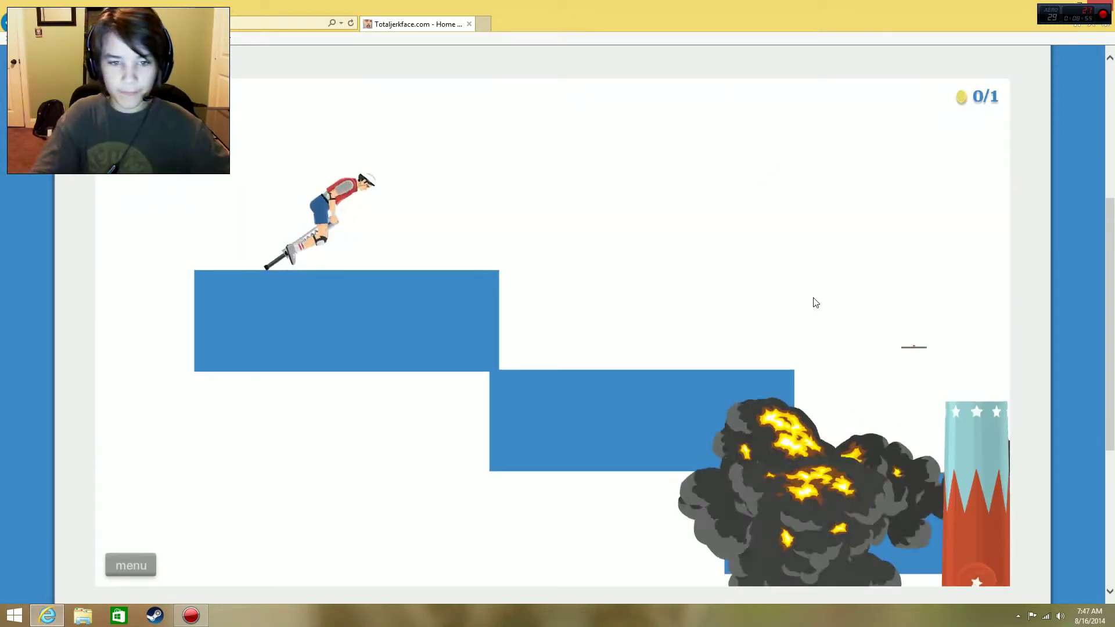
{"action": "key", "text": "space"}
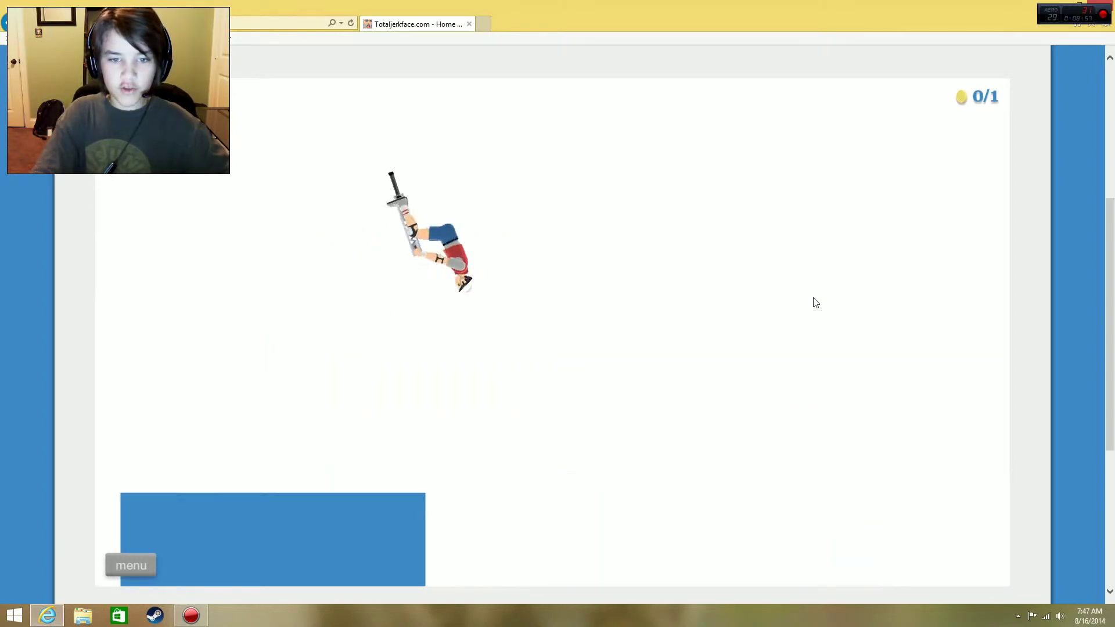
{"action": "key", "text": "space"}
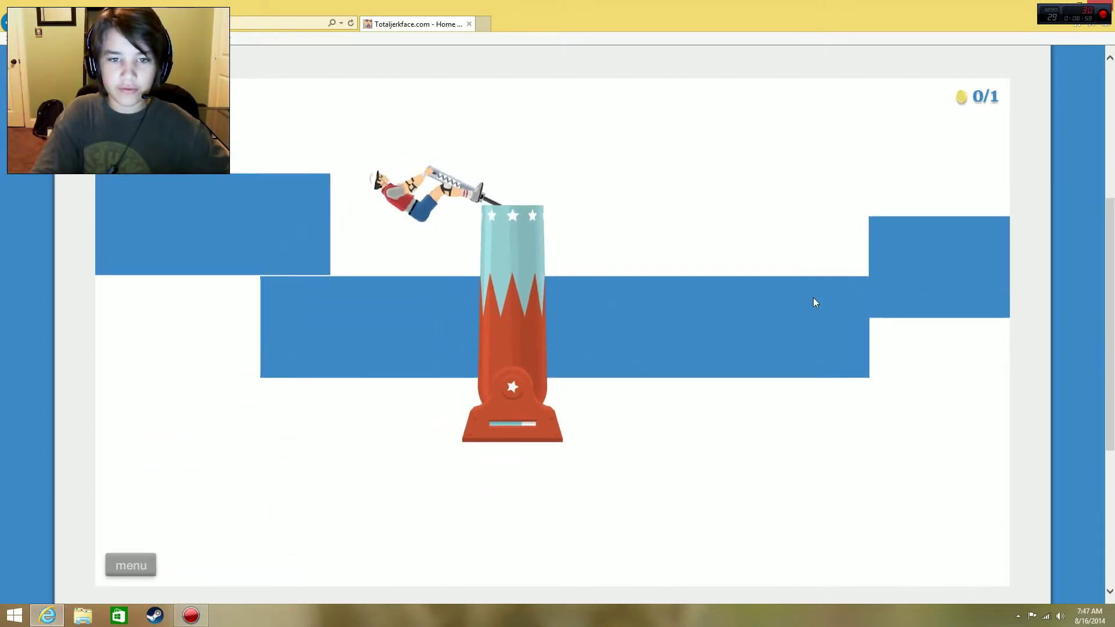
{"action": "key", "text": "space"}
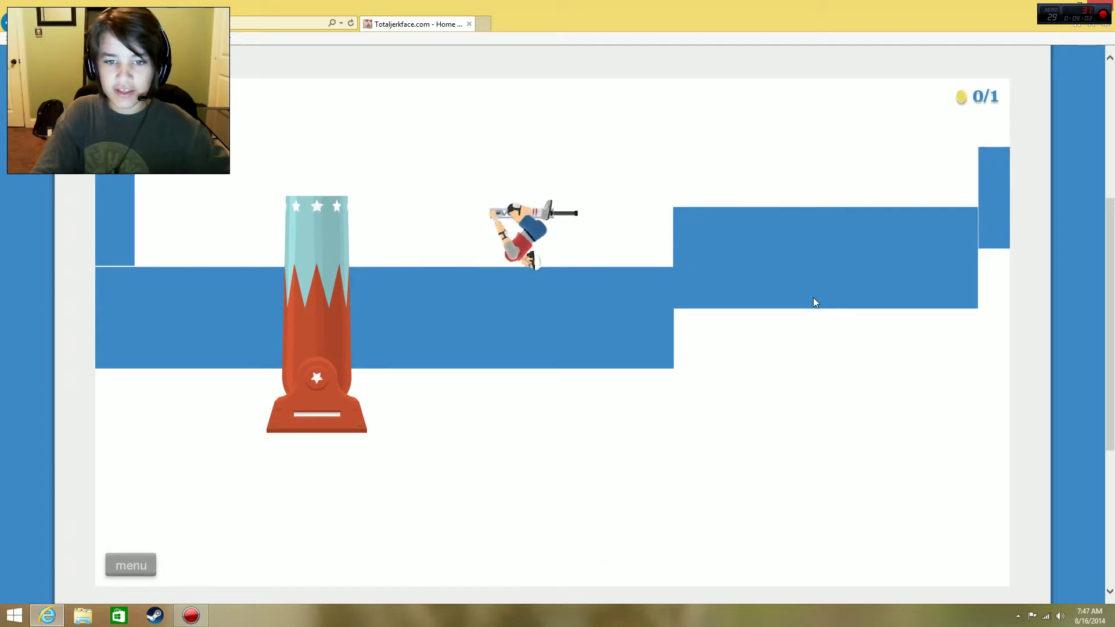
{"action": "key", "text": "space"}
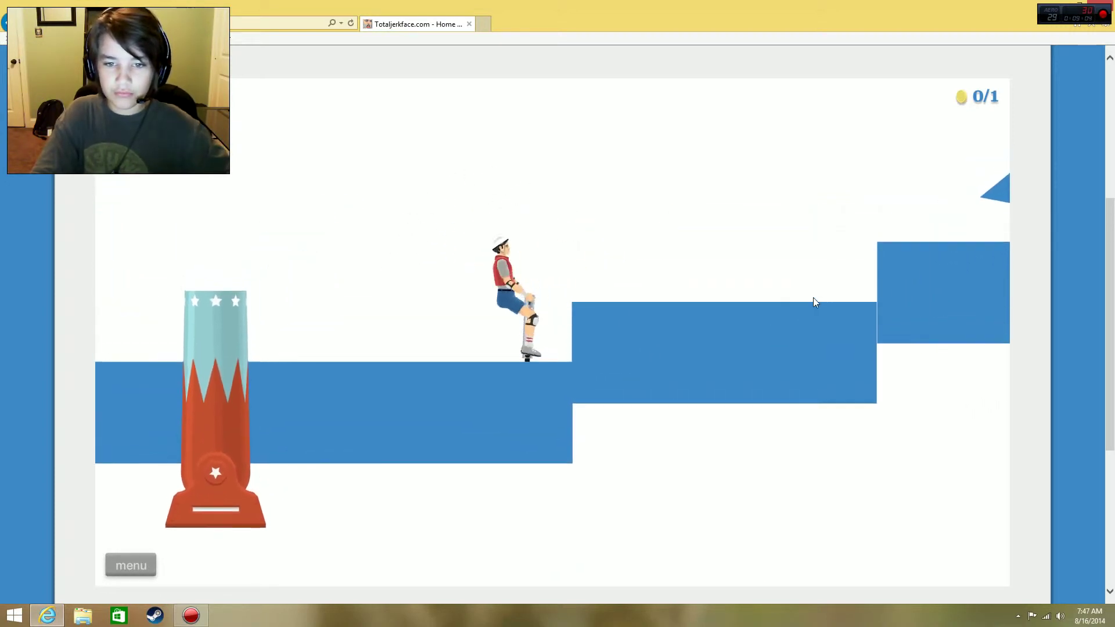
Hop up the higher steps onto the building roof and launch far right.
{"action": "key", "text": "space"}
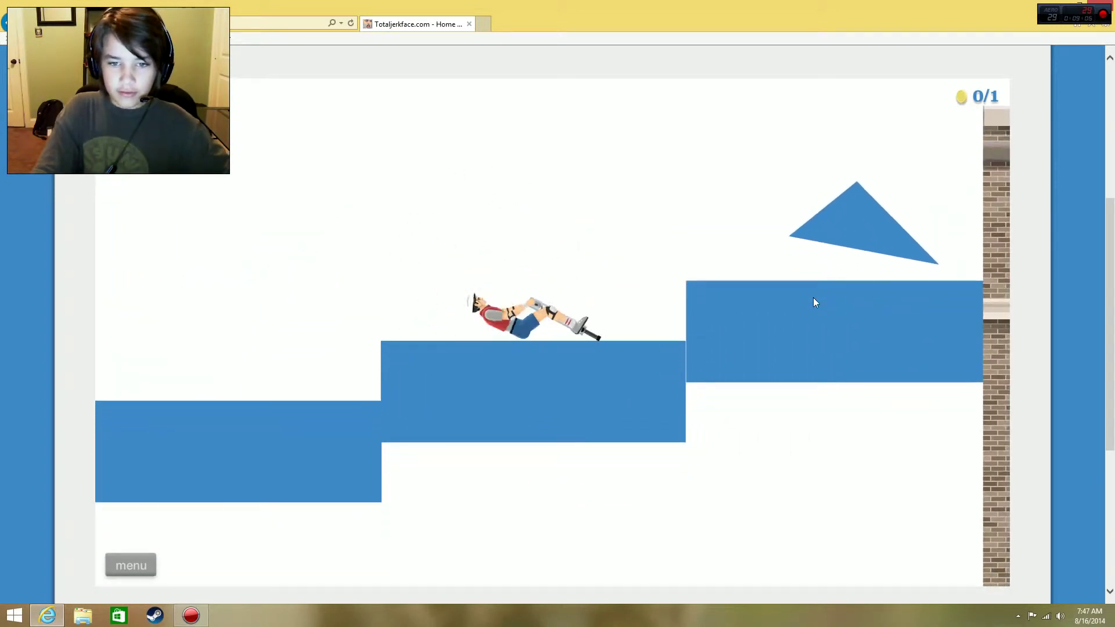
{"action": "key", "text": "space"}
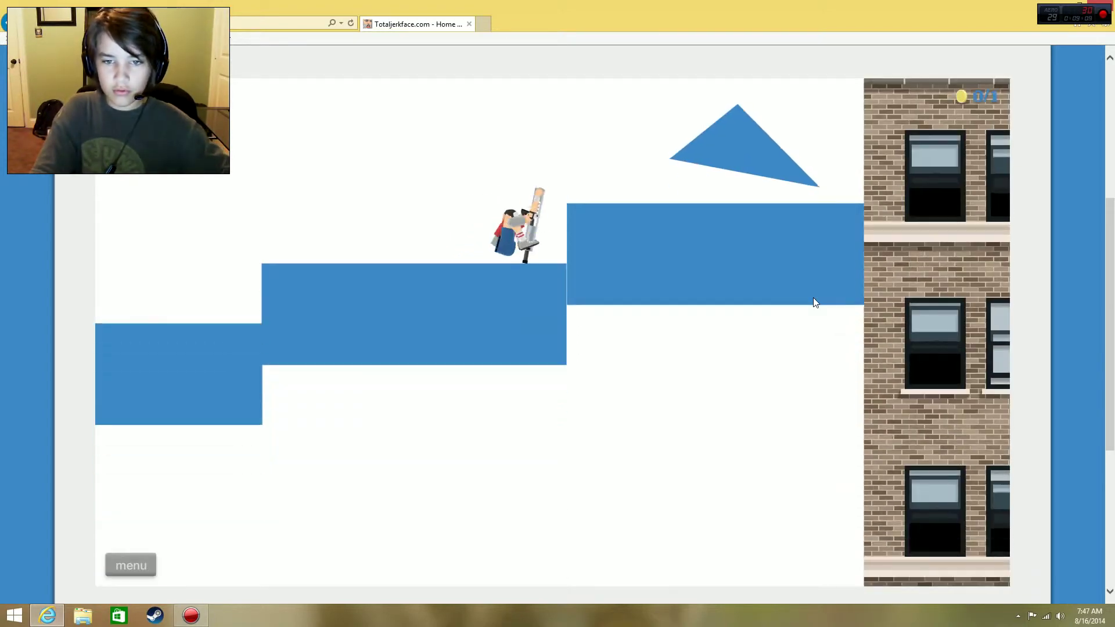
{"action": "key", "text": "space"}
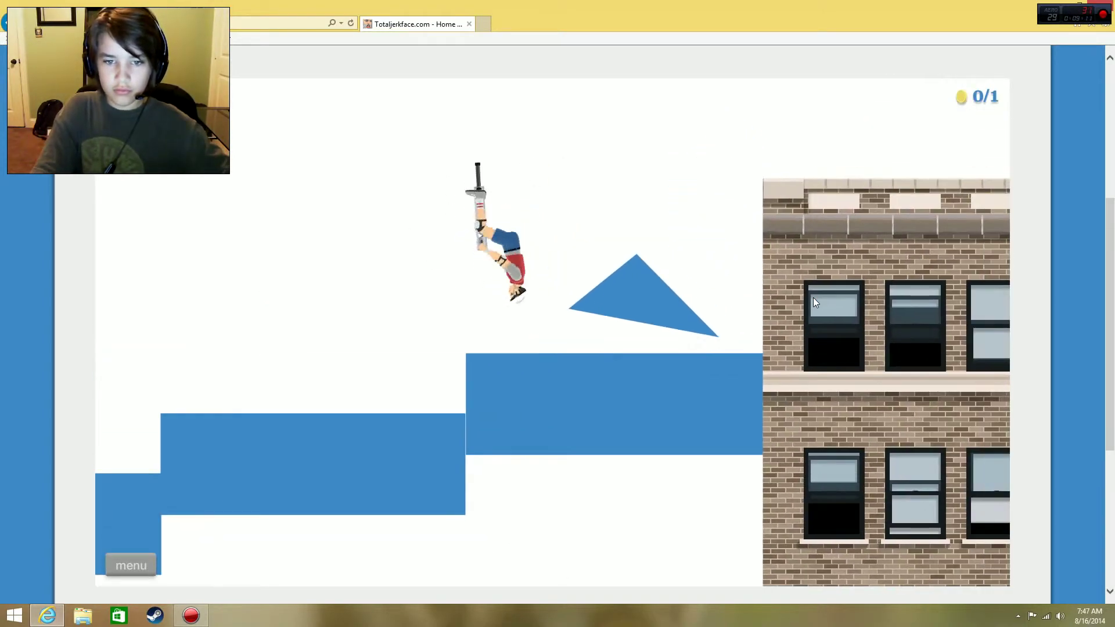
{"action": "key", "text": "space"}
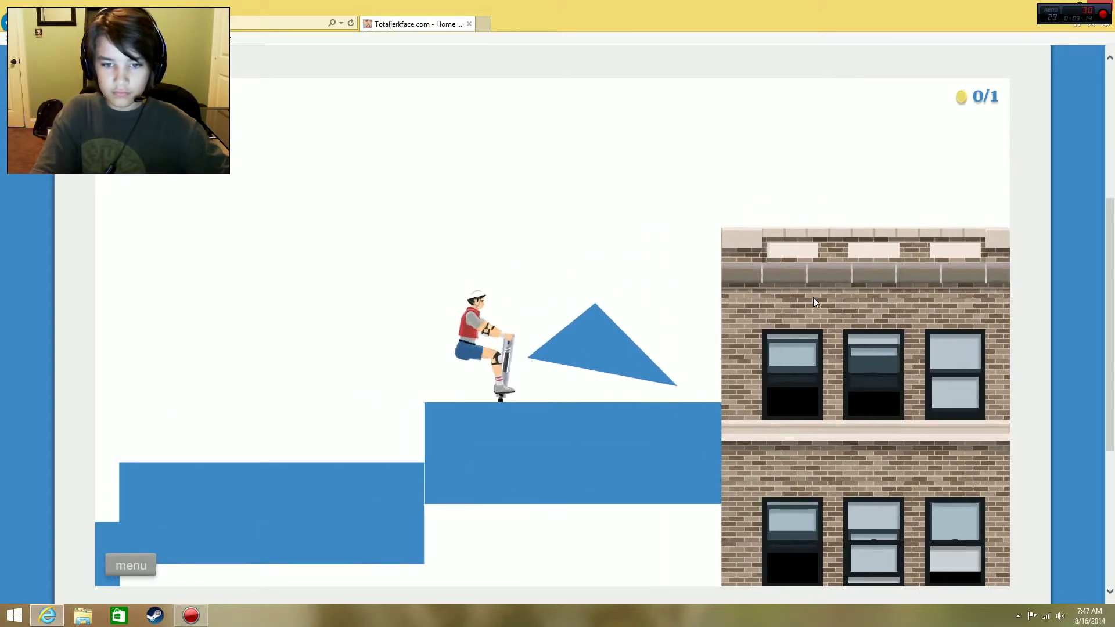
{"action": "key", "text": "space"}
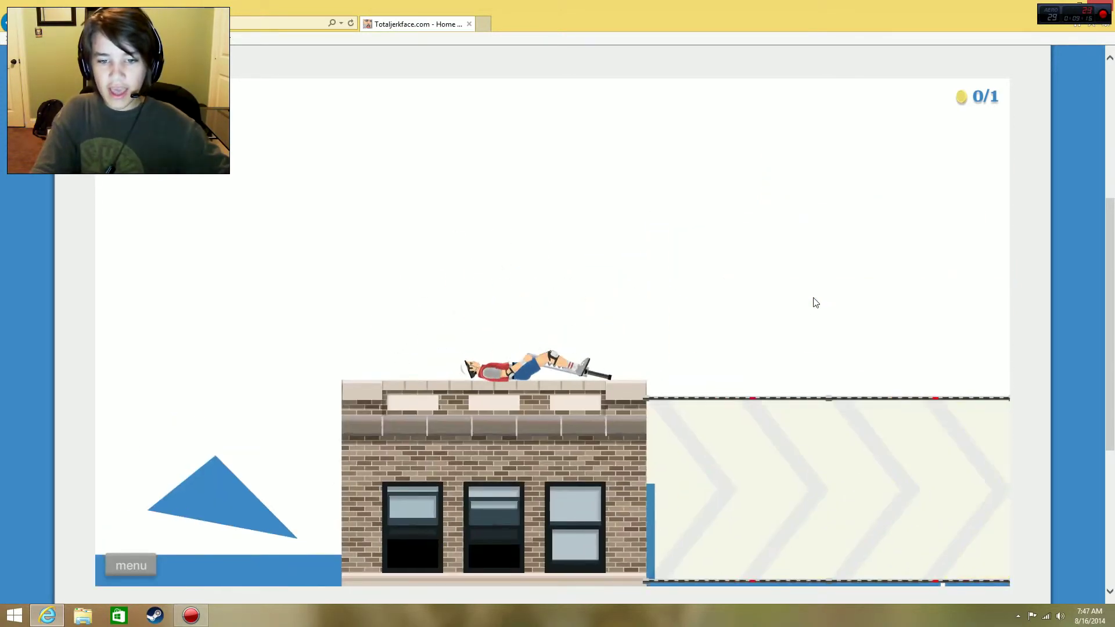
{"action": "key", "text": "space"}
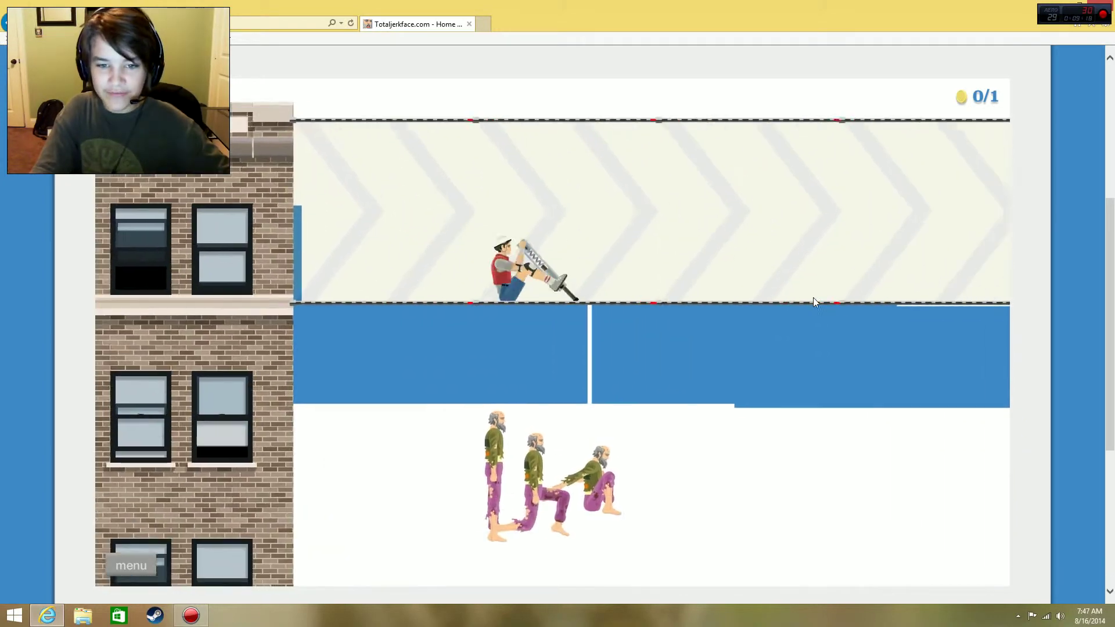
{"action": "key", "text": "space"}
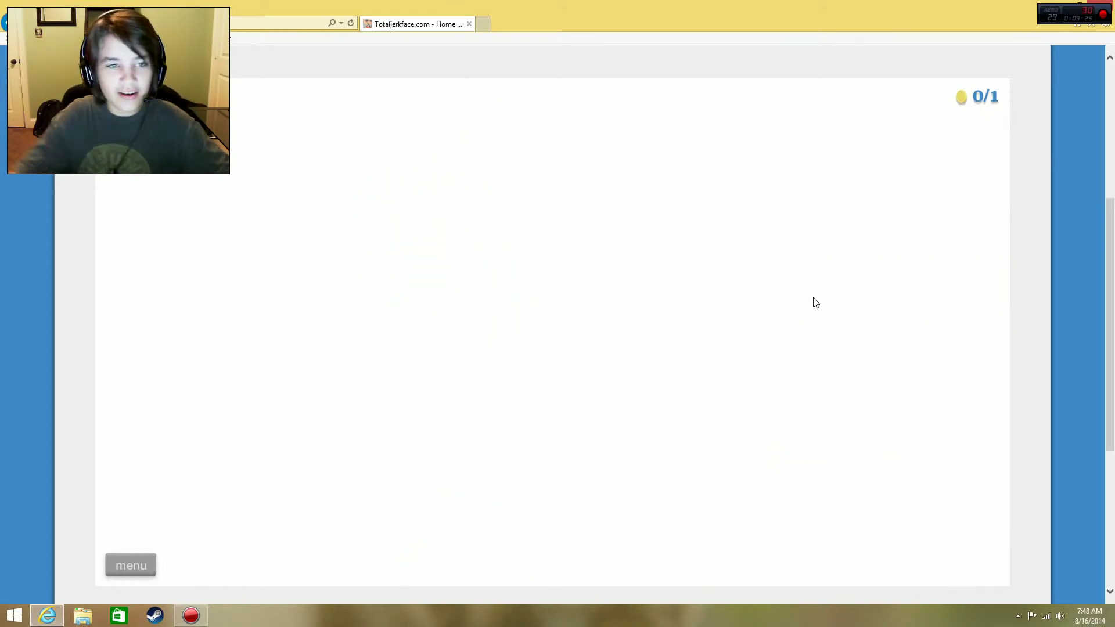
Exit Highway to hell to the list and start Kill him... by bonkimax999.
{"action": "key", "text": "Escape"}
{"action": "left_click", "coordinate": [584, 448]}
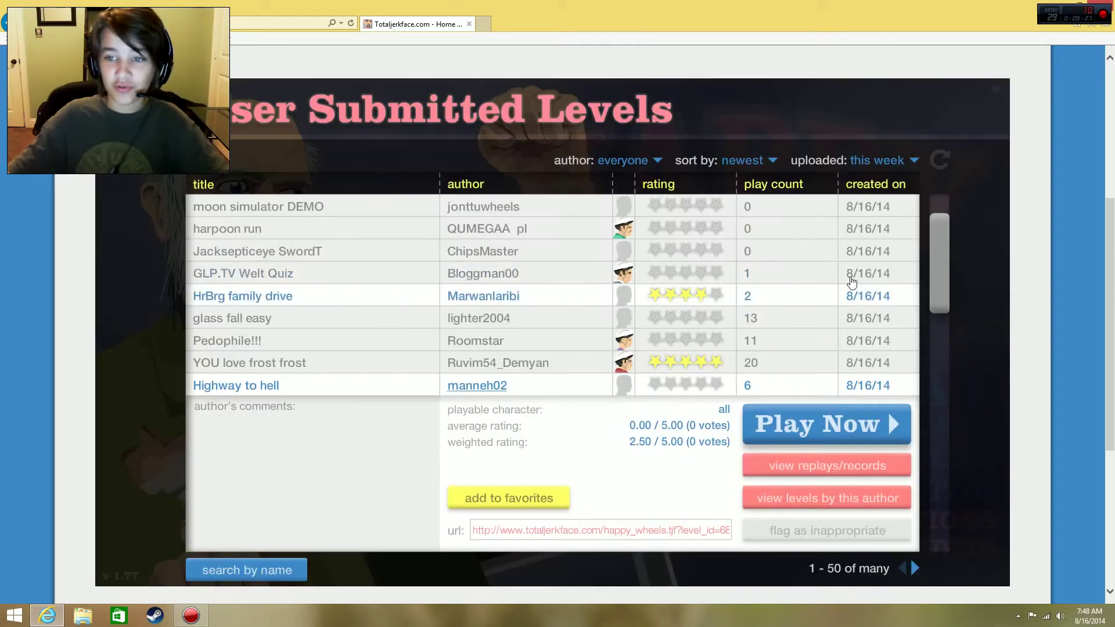
{"action": "left_click_drag", "start_coordinate": [945, 231], "coordinate": [955, 333]}
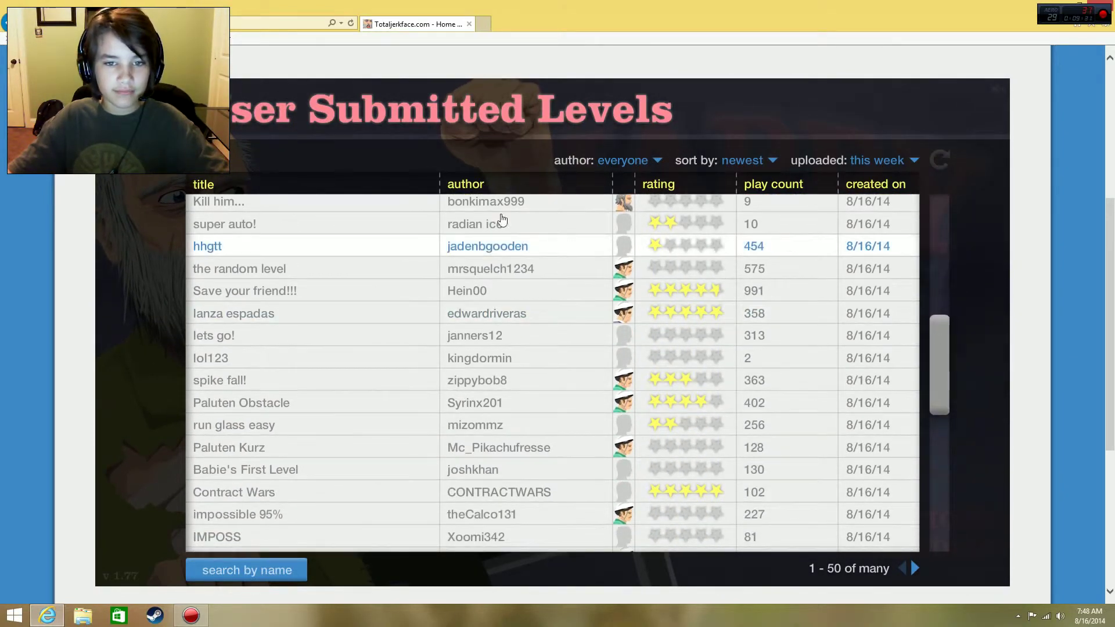
{"action": "left_click", "coordinate": [488, 202]}
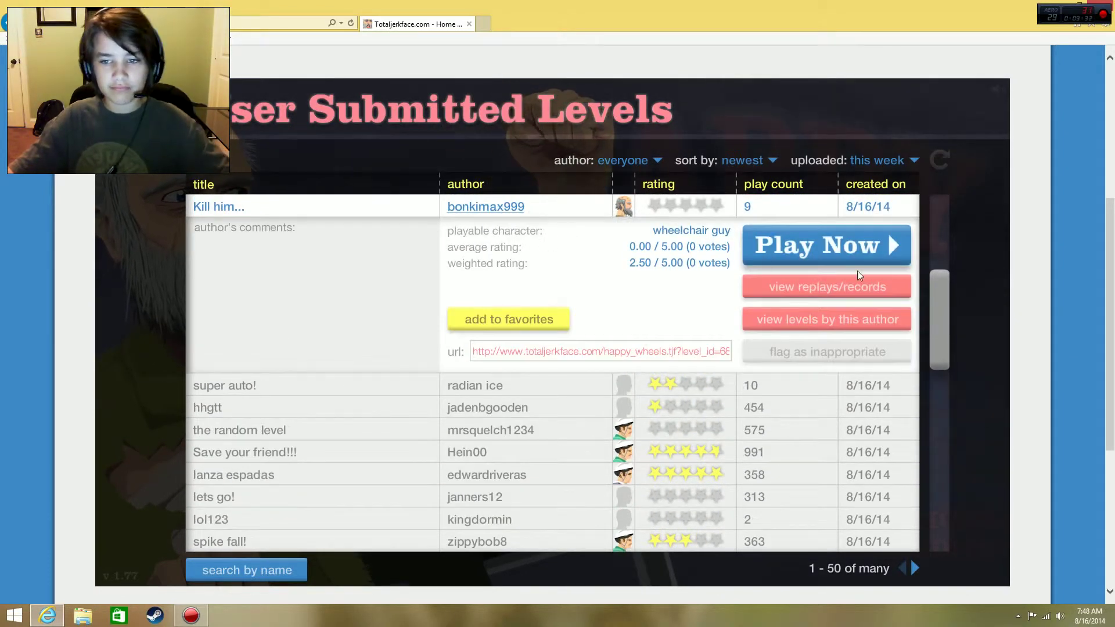
{"action": "left_click", "coordinate": [857, 253]}
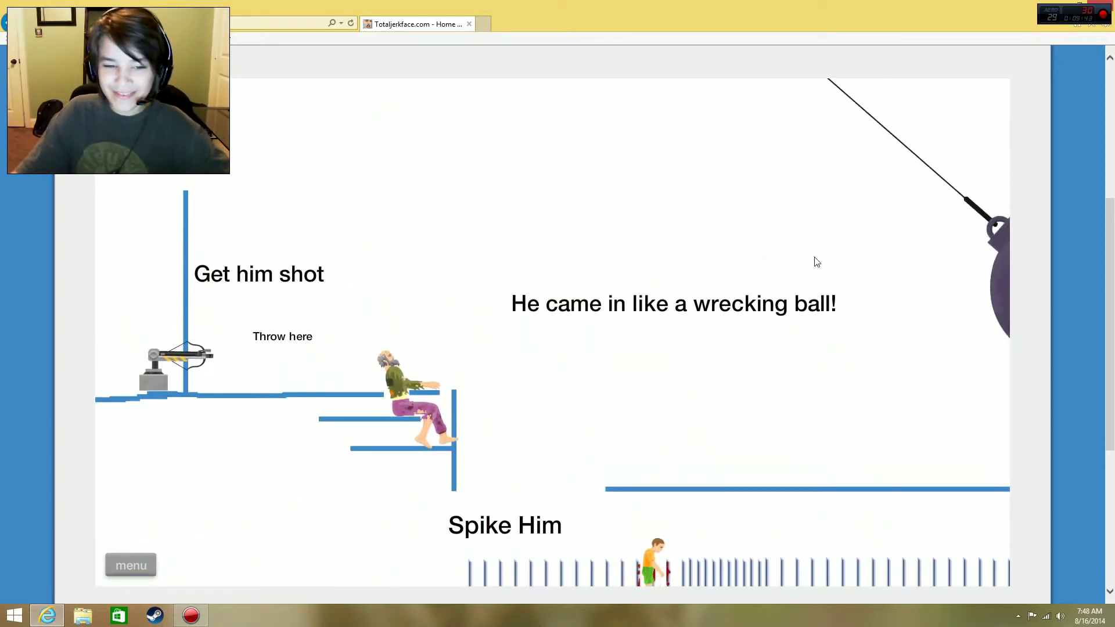
Restart Kill him..., throw the child off the bike onto the spikes, then restart again.
{"action": "key", "text": "Escape"}
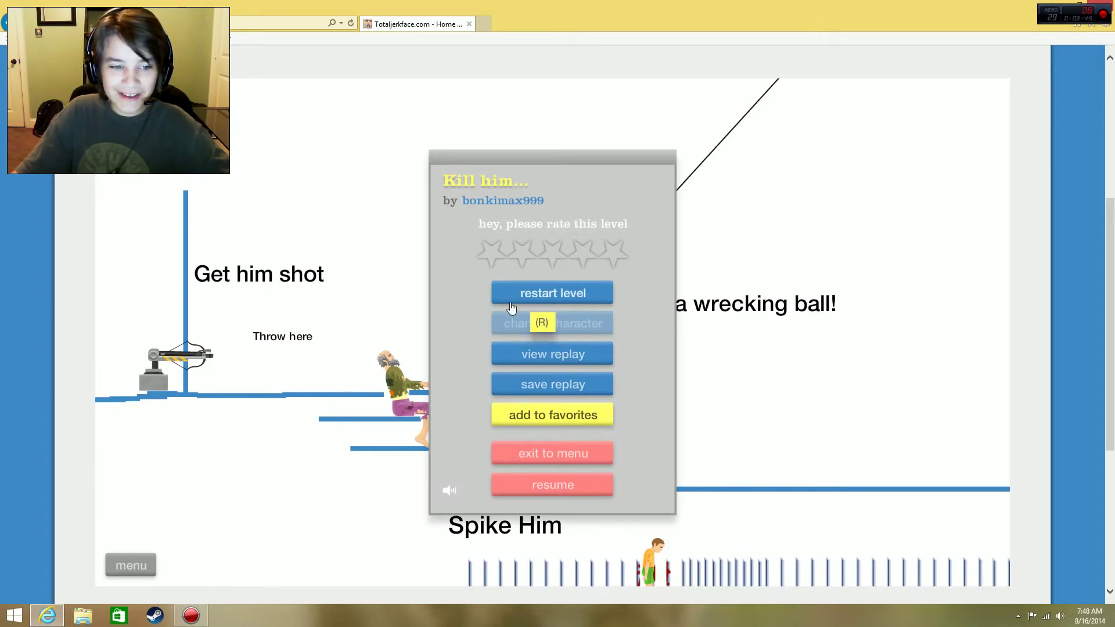
{"action": "left_click", "coordinate": [539, 301]}
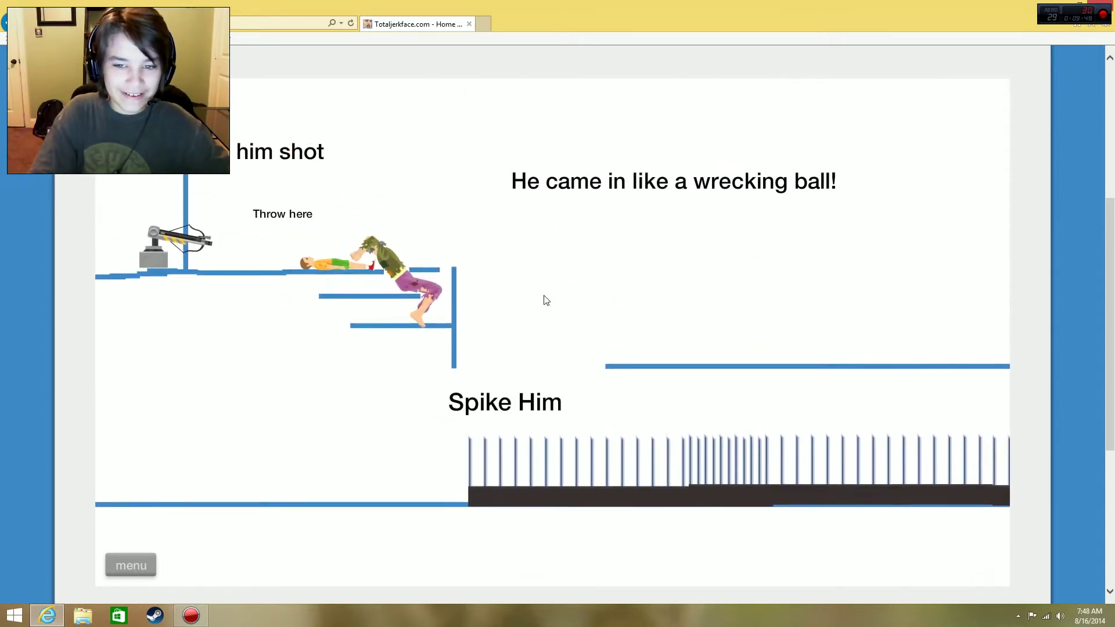
{"action": "key", "text": "shift"}
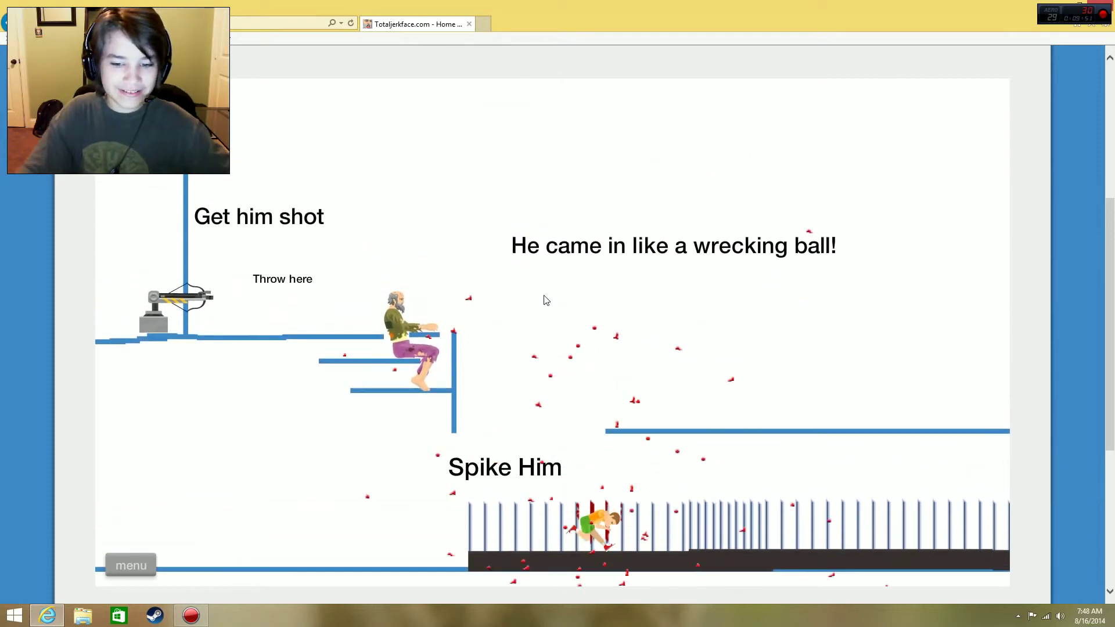
{"action": "key", "text": "Escape"}
{"action": "left_click", "coordinate": [572, 301]}
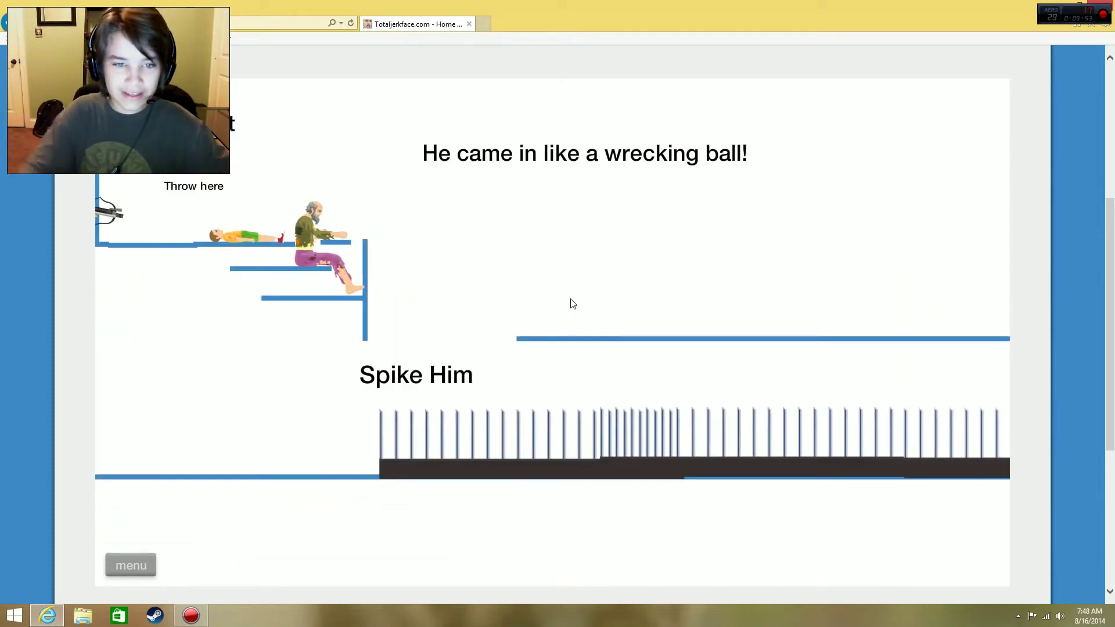
Throw the child onto the spikes again, restarting until the 5.87-second victory.
{"action": "key", "text": "shift"}
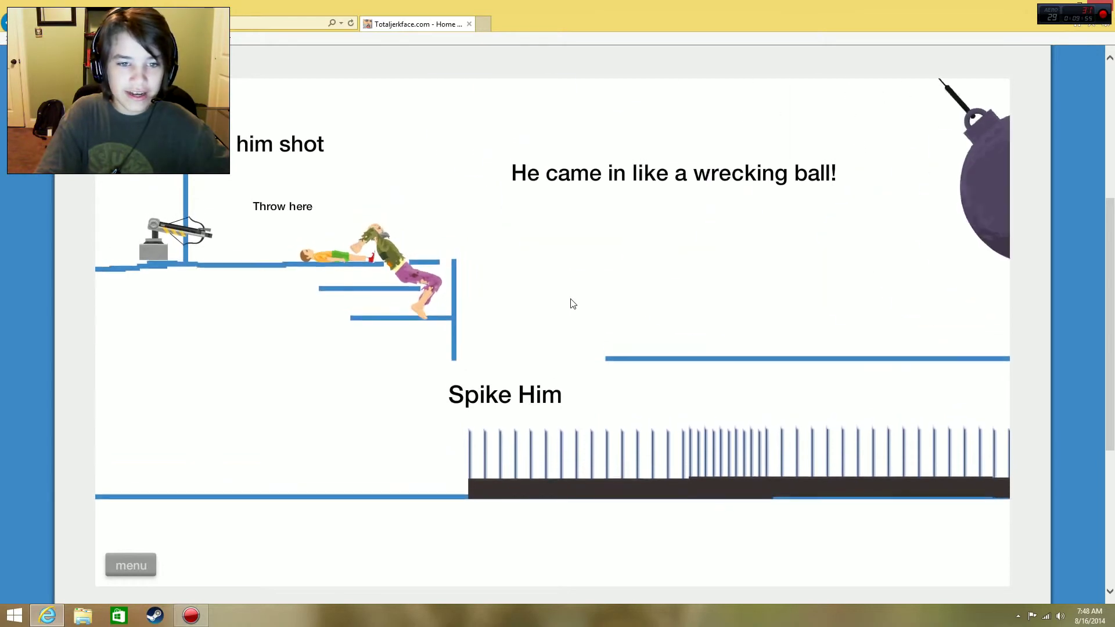
{"action": "key", "text": "shift"}
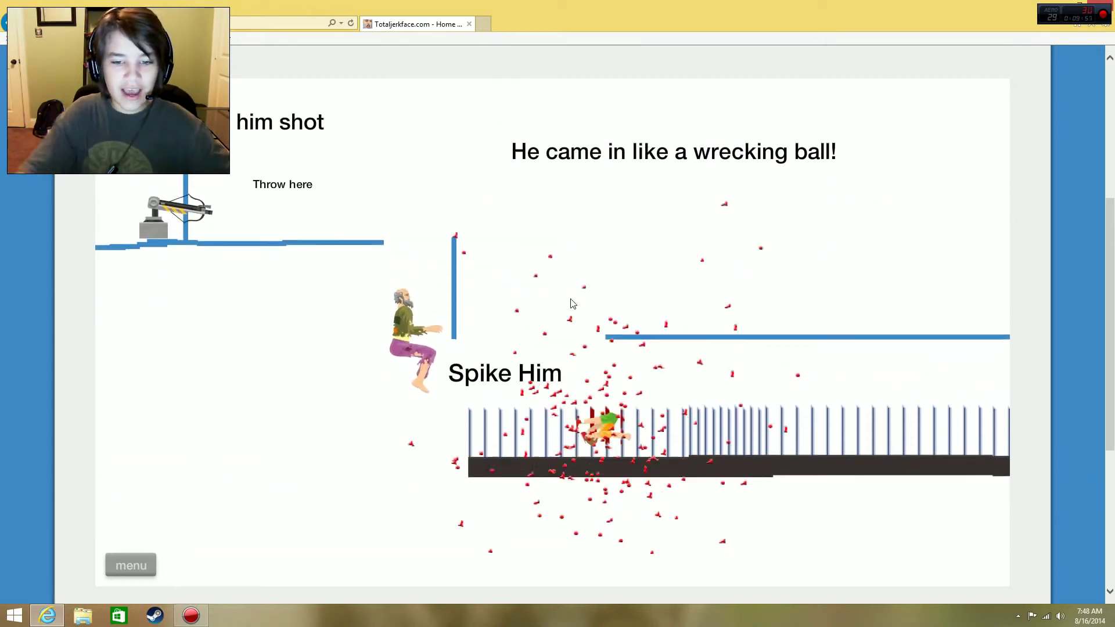
{"action": "key", "text": "Escape"}
{"action": "left_click", "coordinate": [575, 301]}
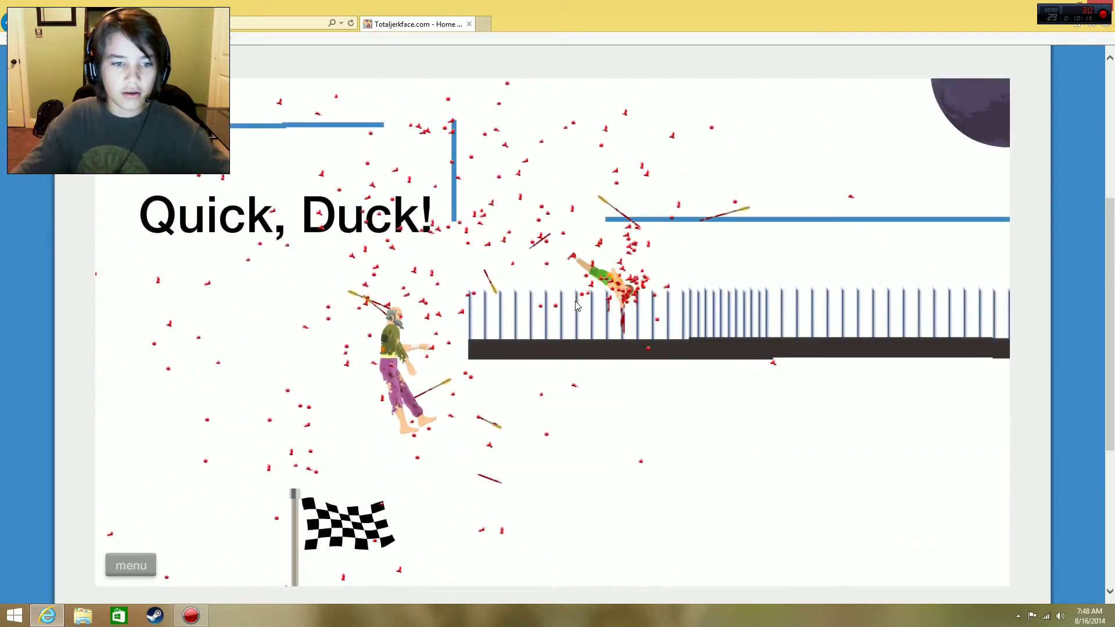
{"action": "key", "text": "Escape"}
{"action": "left_click", "coordinate": [541, 299]}
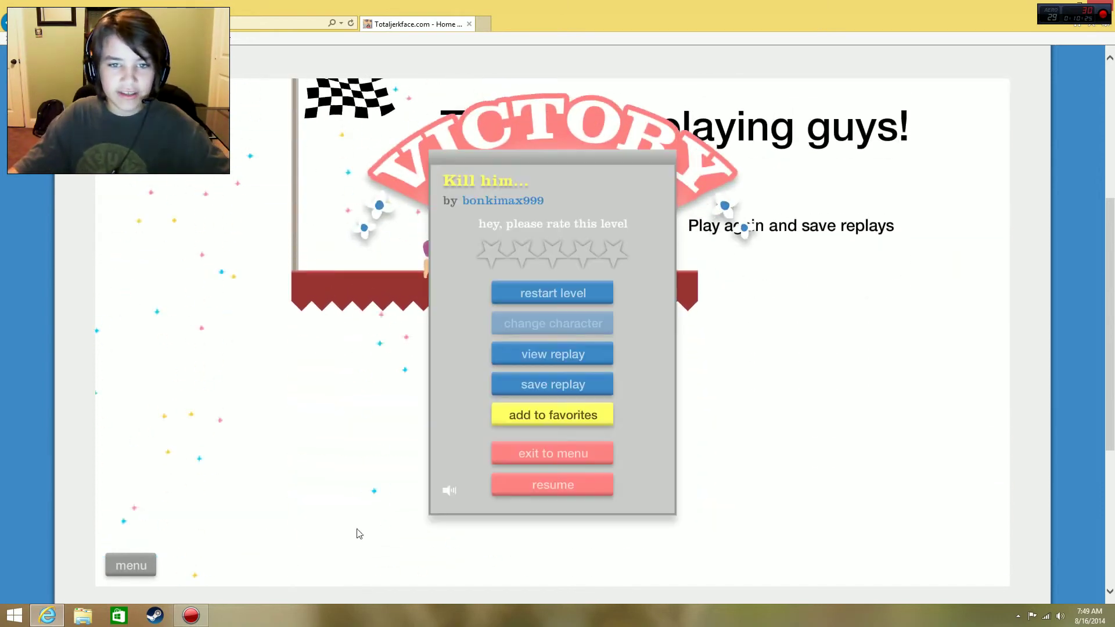
Exit beaten Kill him... to the user-submitted list, then close that list.
{"action": "left_click", "coordinate": [555, 459]}
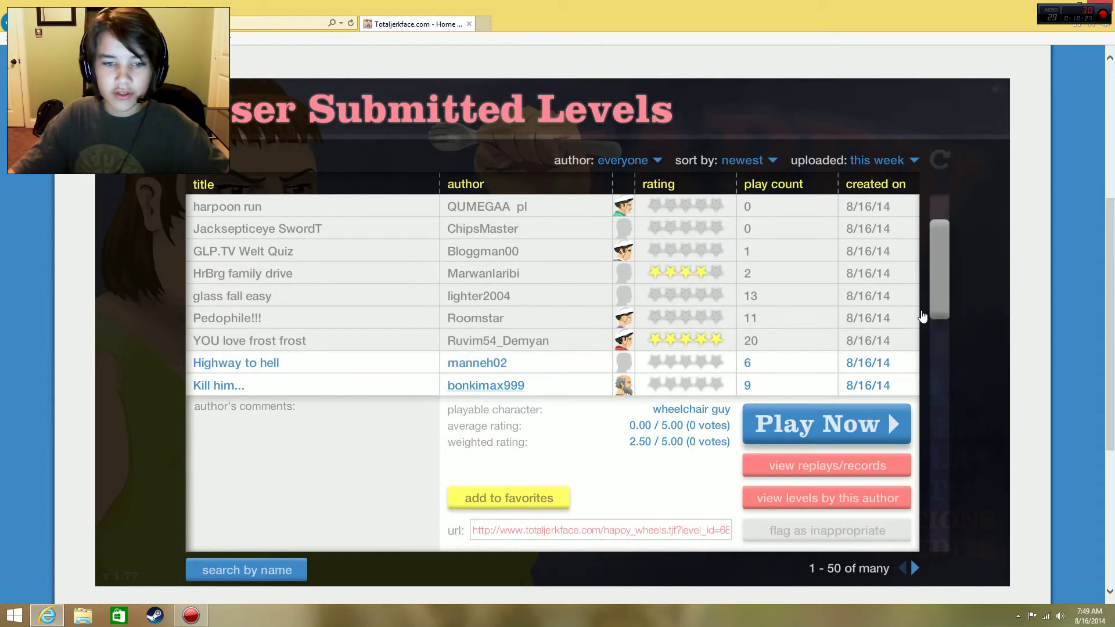
{"action": "left_click", "coordinate": [887, 409]}
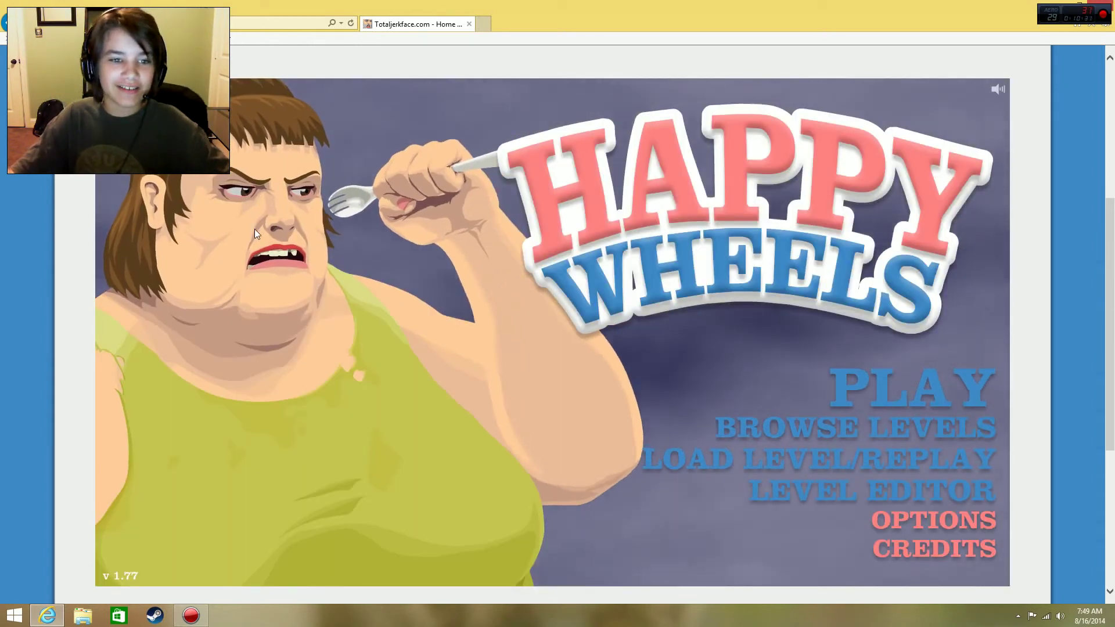